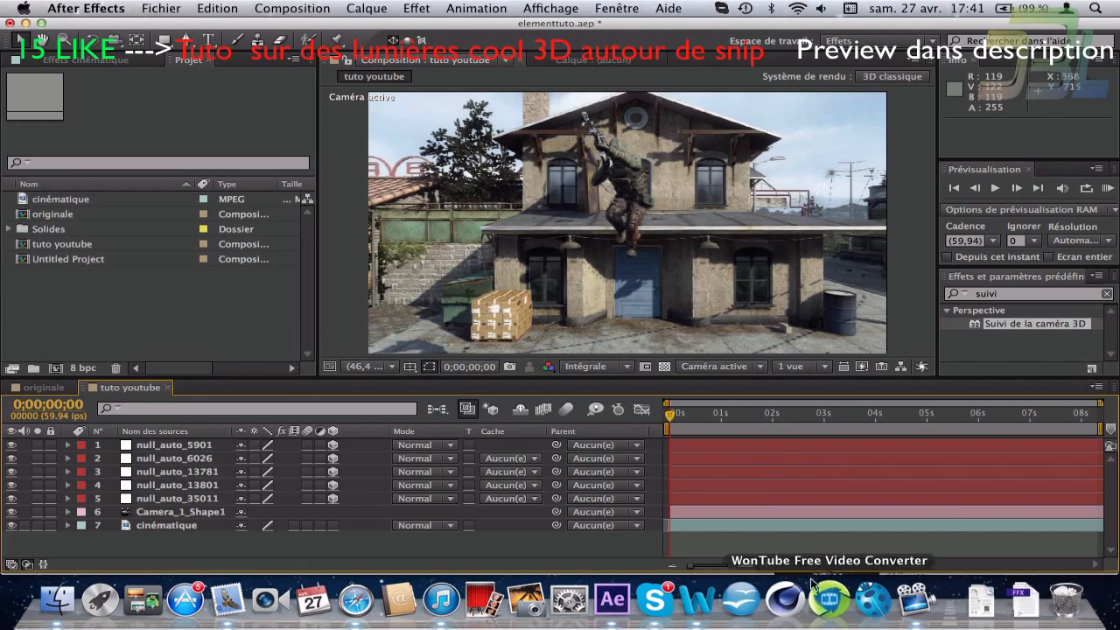
Step: Switch to Safari, view the "Apprendre à les Motion Tack Flares" video page and close its tab
click(361, 598)
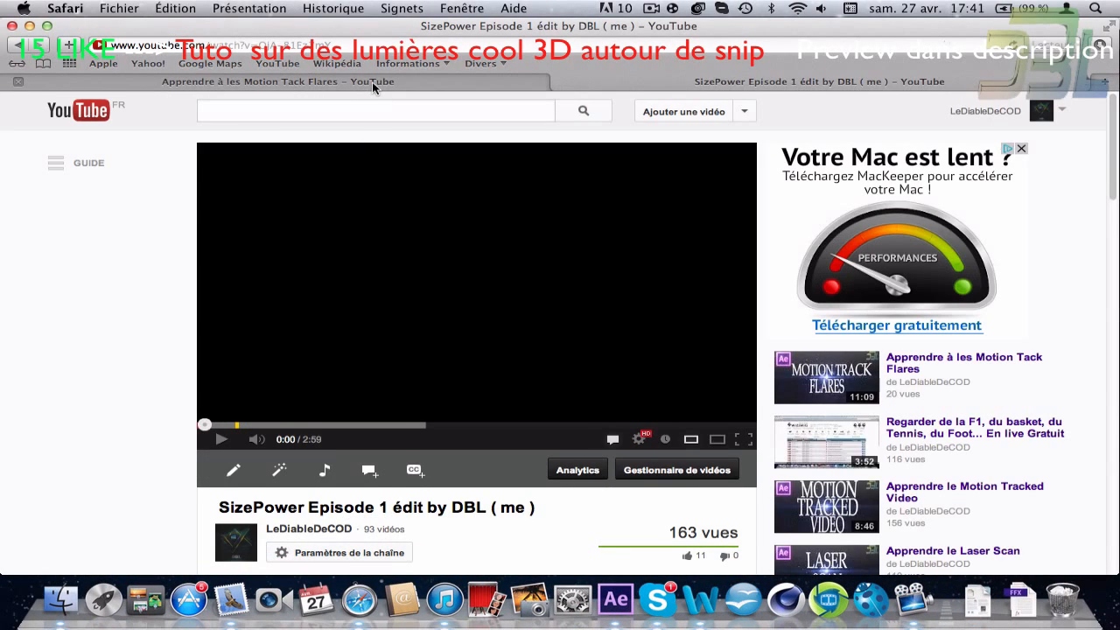
click(372, 81)
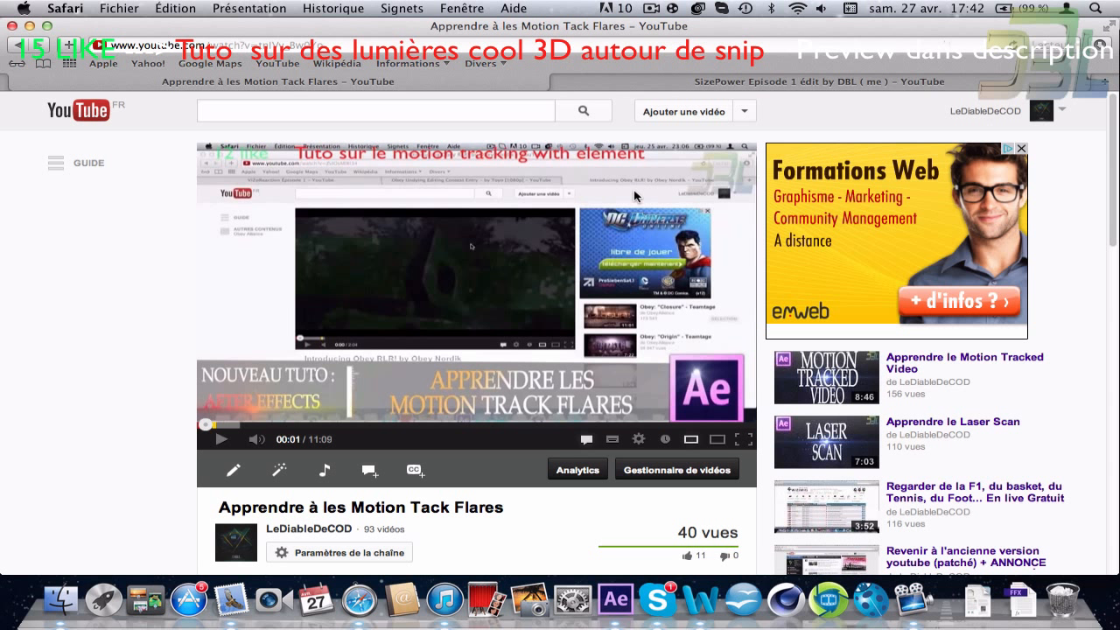
click(17, 82)
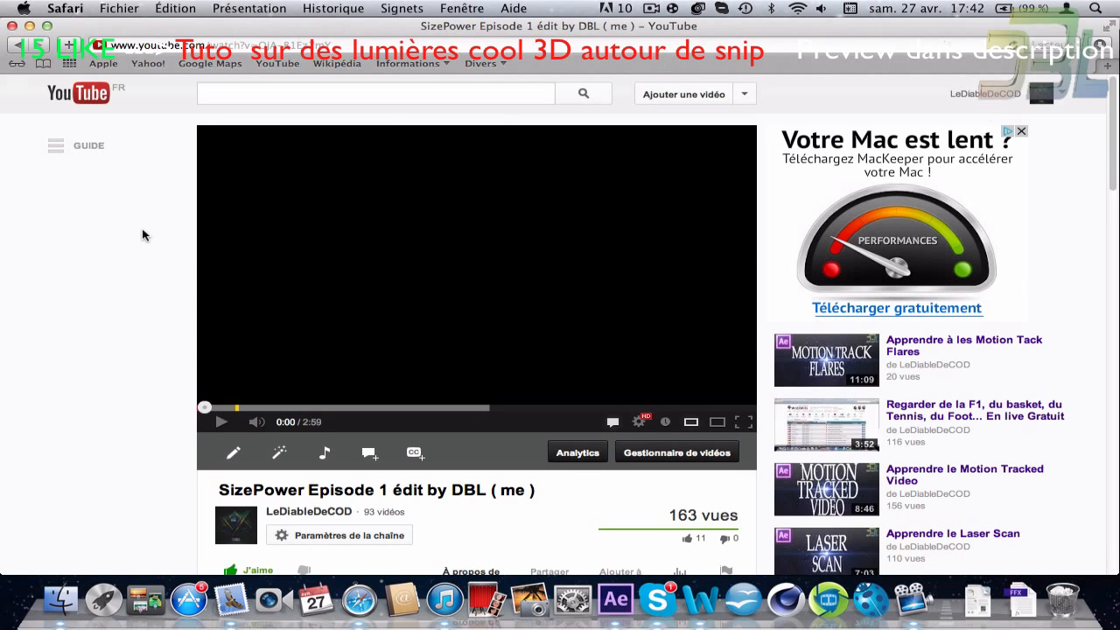
Step: Play the SizePower Episode 1 video muted, pausing it at several points to examine the 3D titles placed in the scene
scroll(303, 257, down, 3)
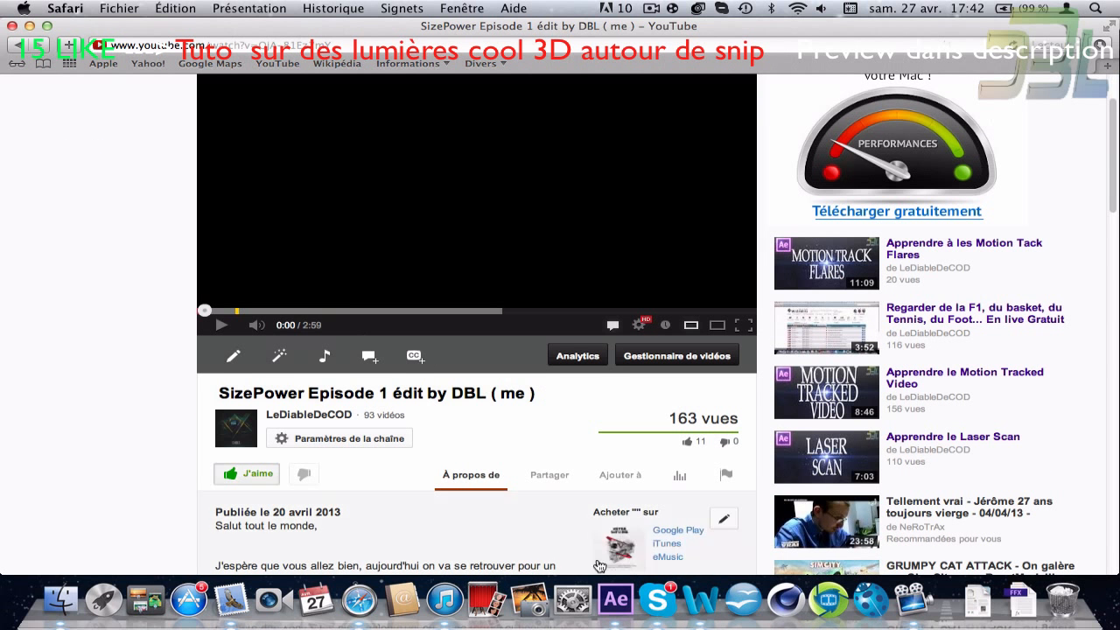
scroll(622, 421, up, 2)
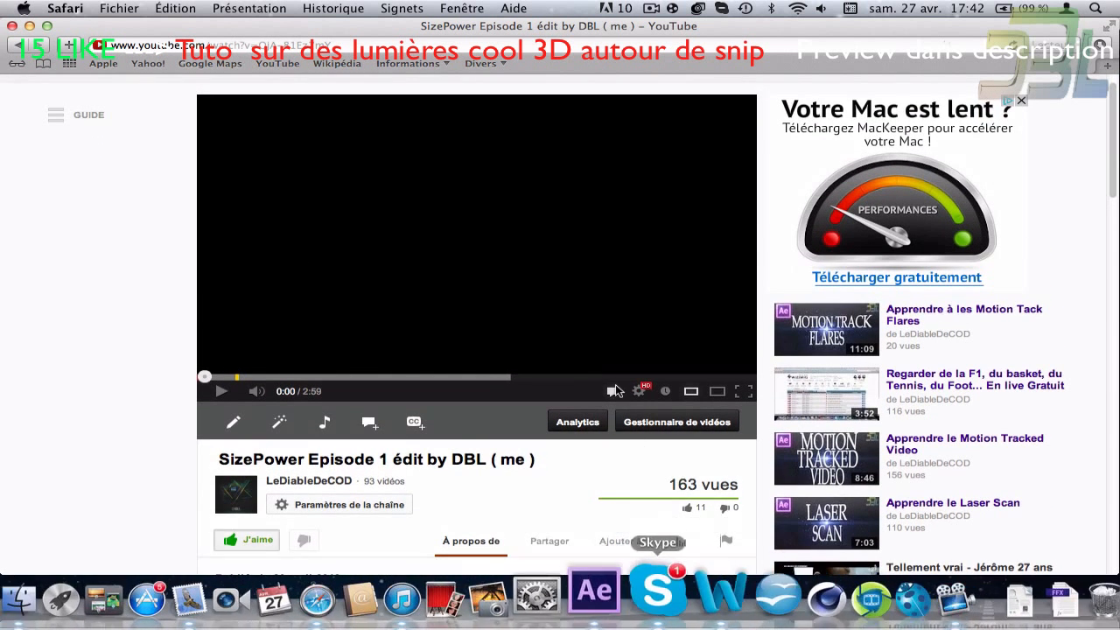
scroll(595, 338, up, 1)
click(257, 424)
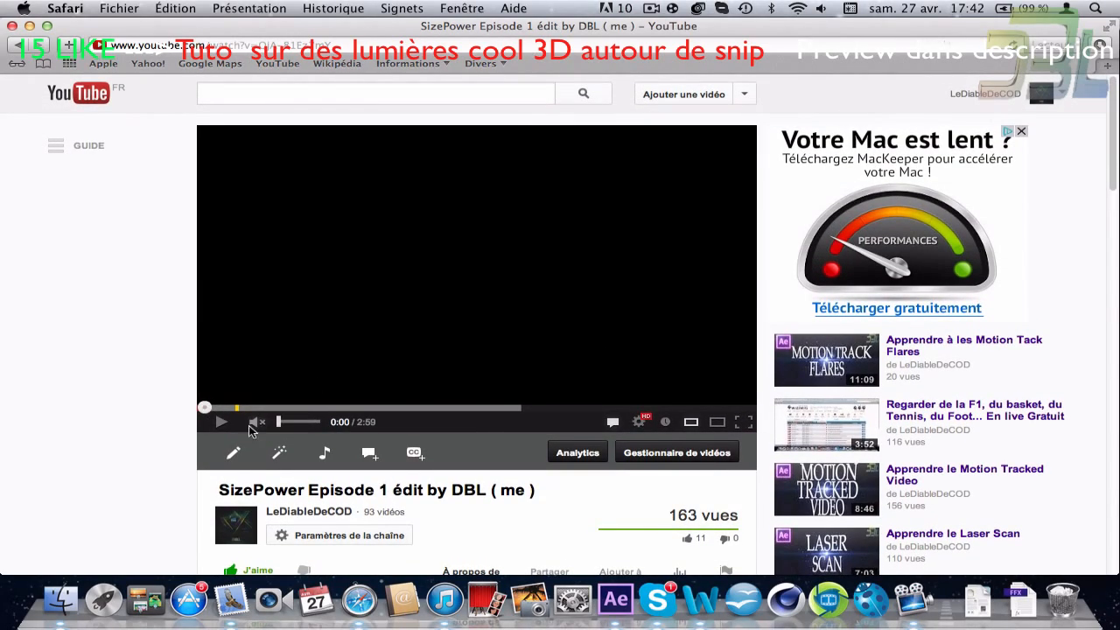
click(221, 422)
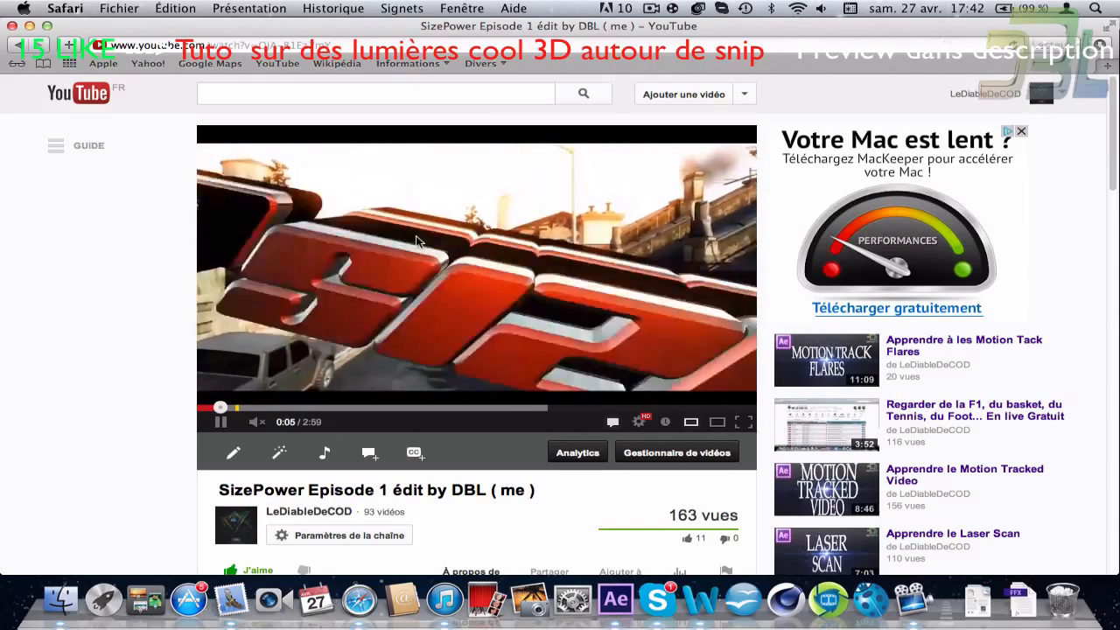
click(359, 273)
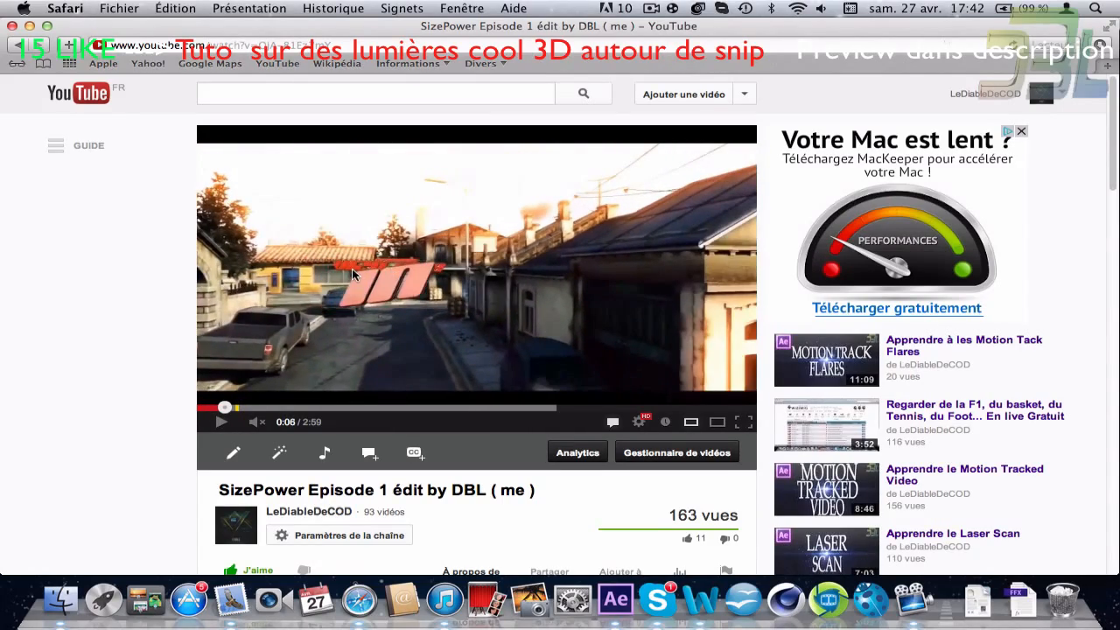
click(396, 273)
click(395, 273)
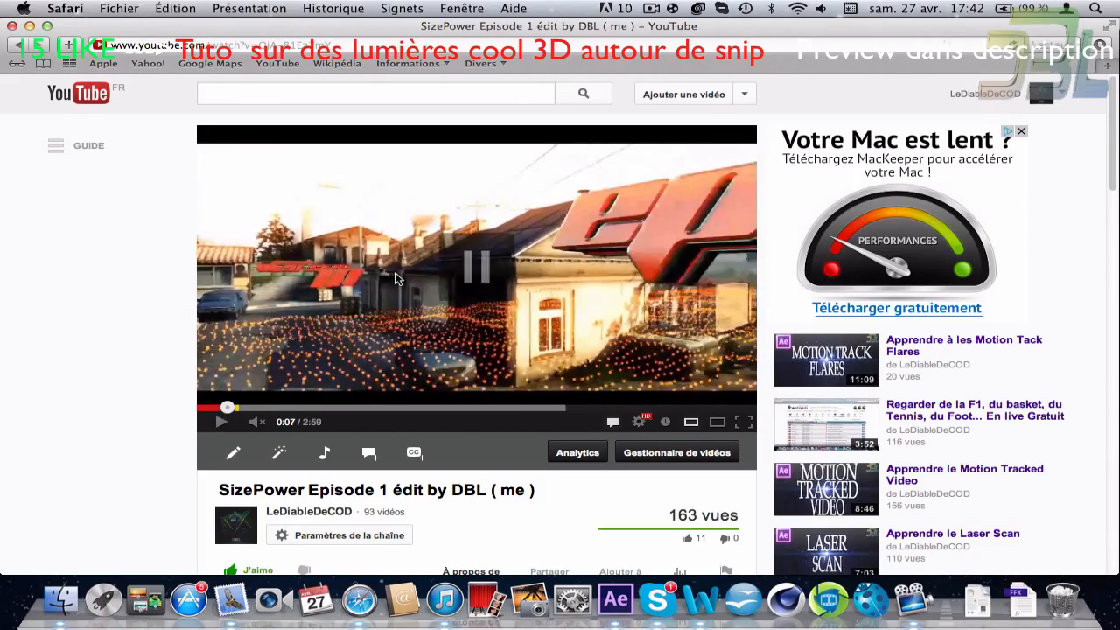
click(395, 273)
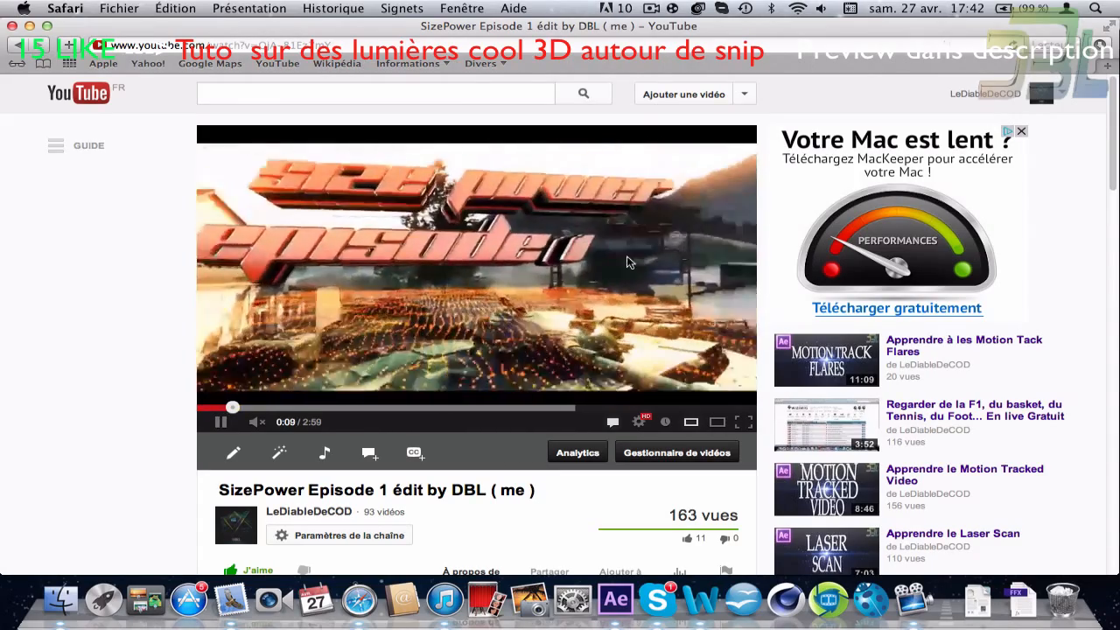
click(438, 246)
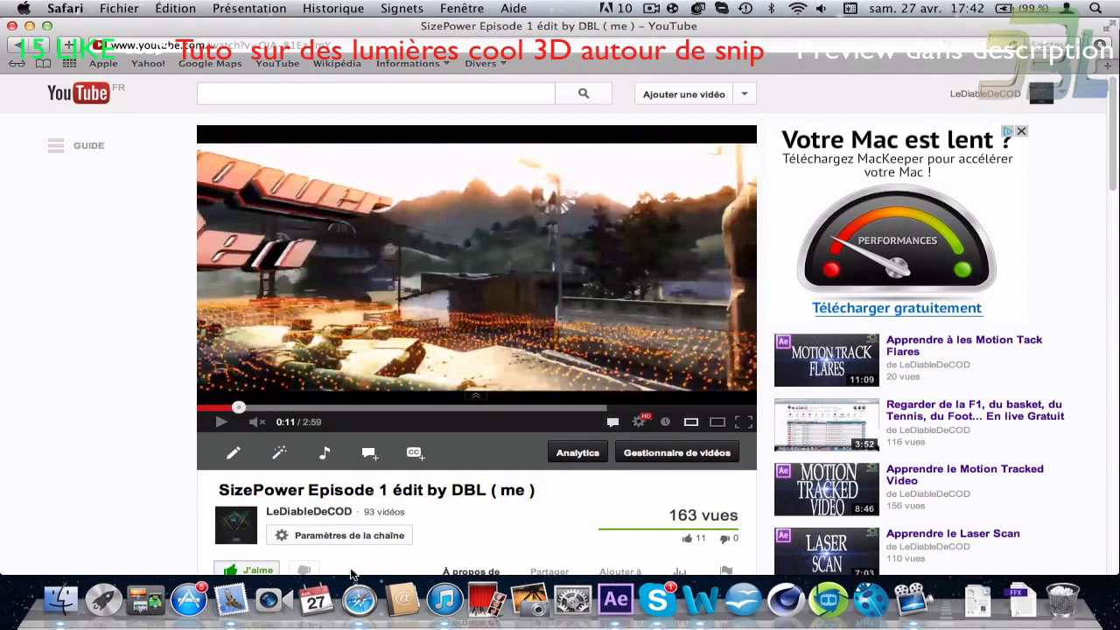
Step: Switch to After Effects and examine the layer stack of the originale composition and its frame at 0:00:03:37
click(617, 595)
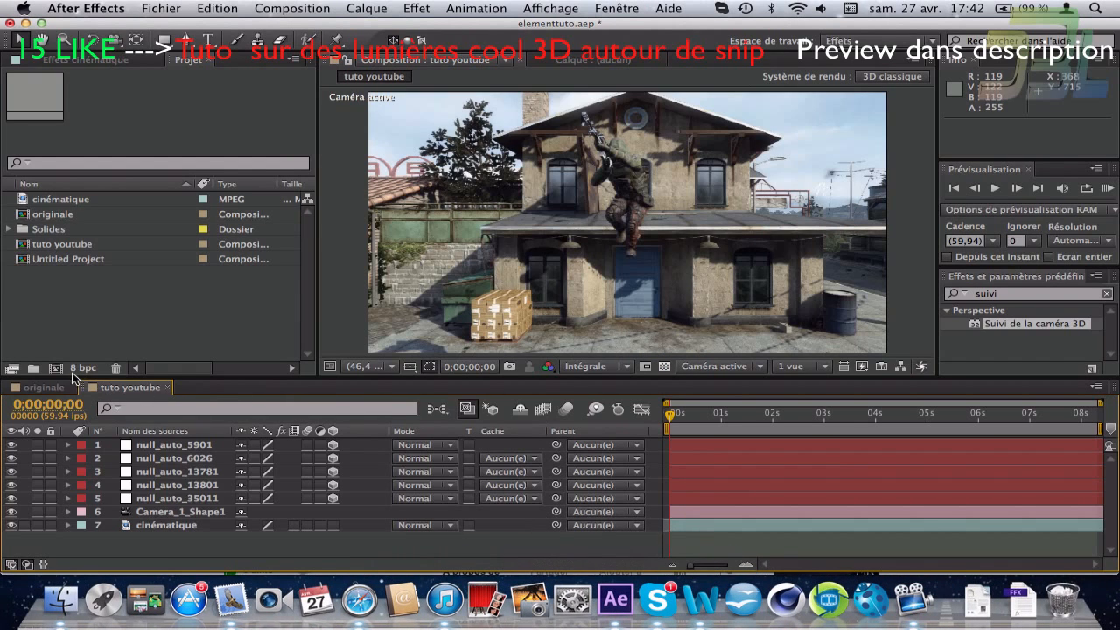
click(44, 387)
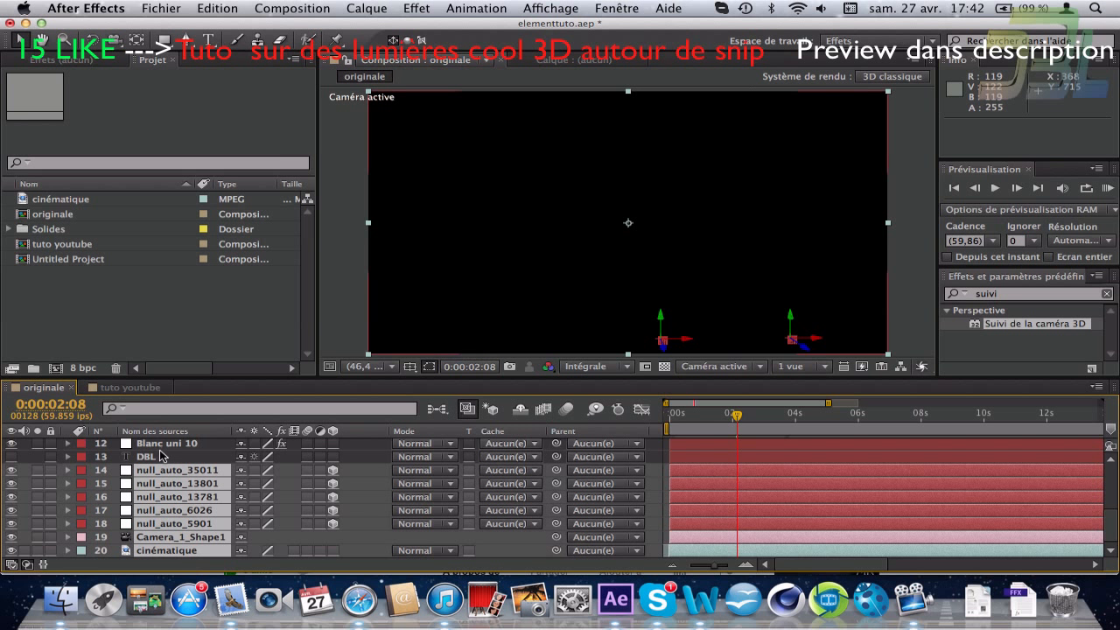
click(164, 444)
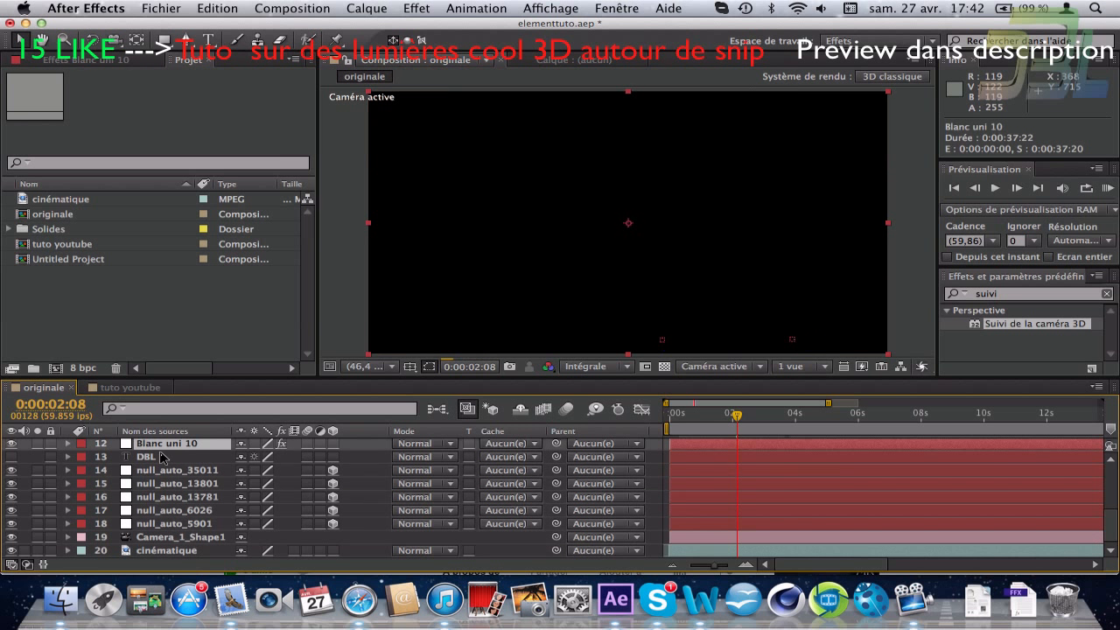
click(784, 415)
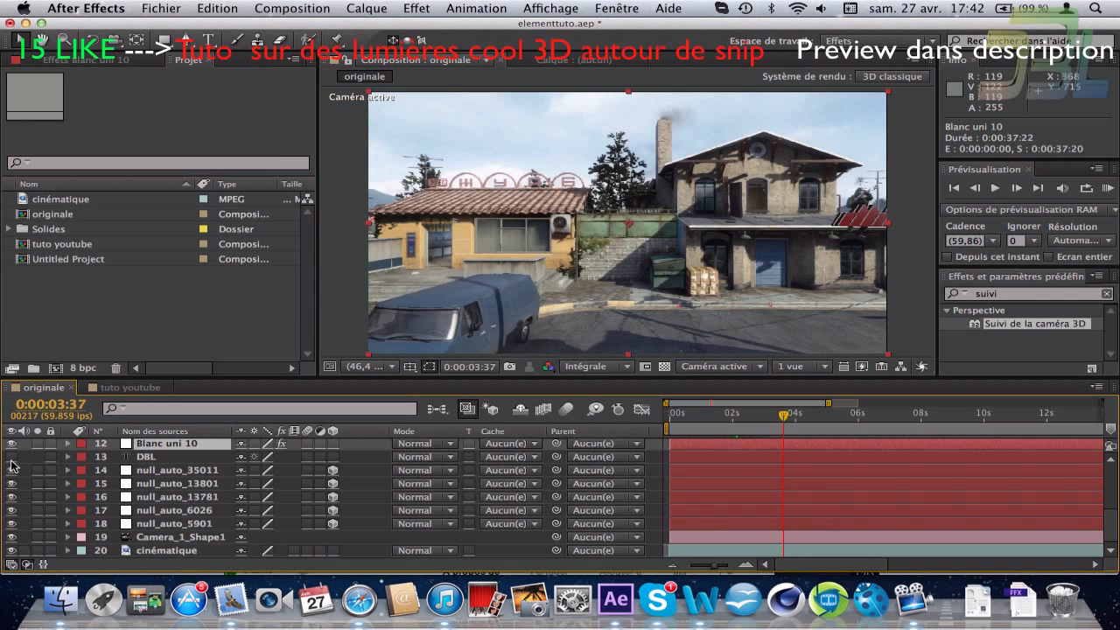
scroll(1107, 490, up, 5)
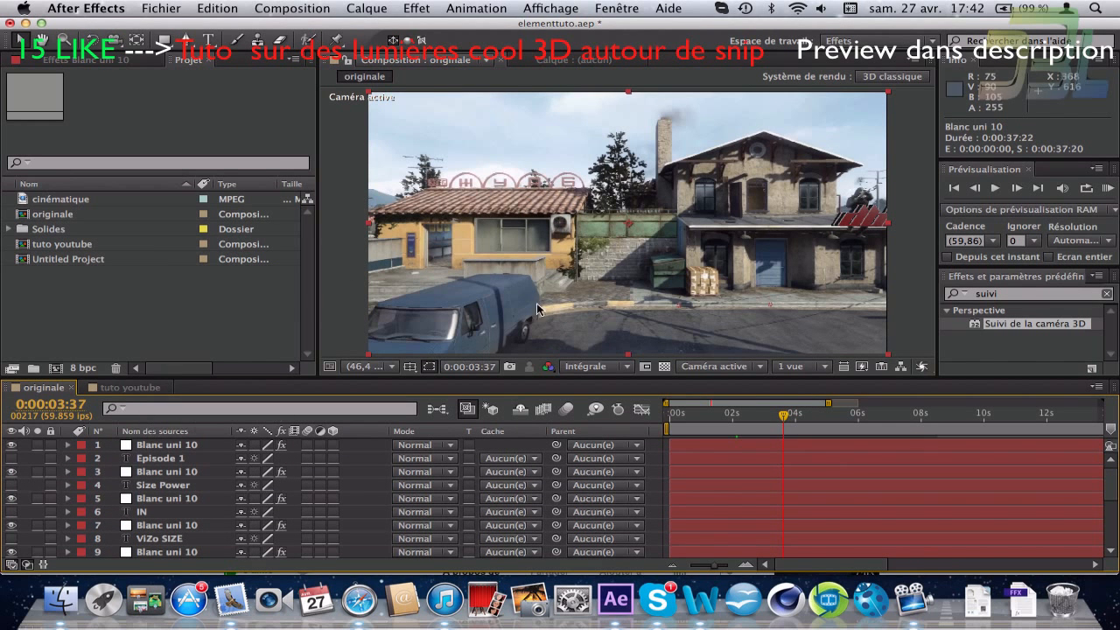
Step: Review the footage, camera and null layers of the tuto youtube composition and its frames at 0;00;01;00 and 0;00;02;01
click(129, 387)
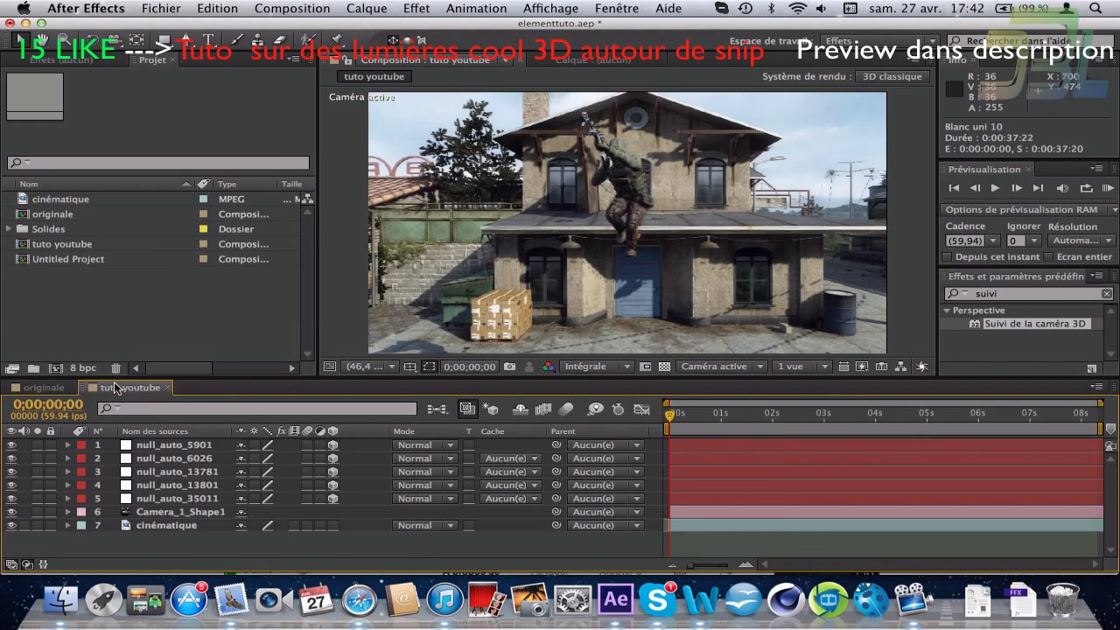
click(715, 523)
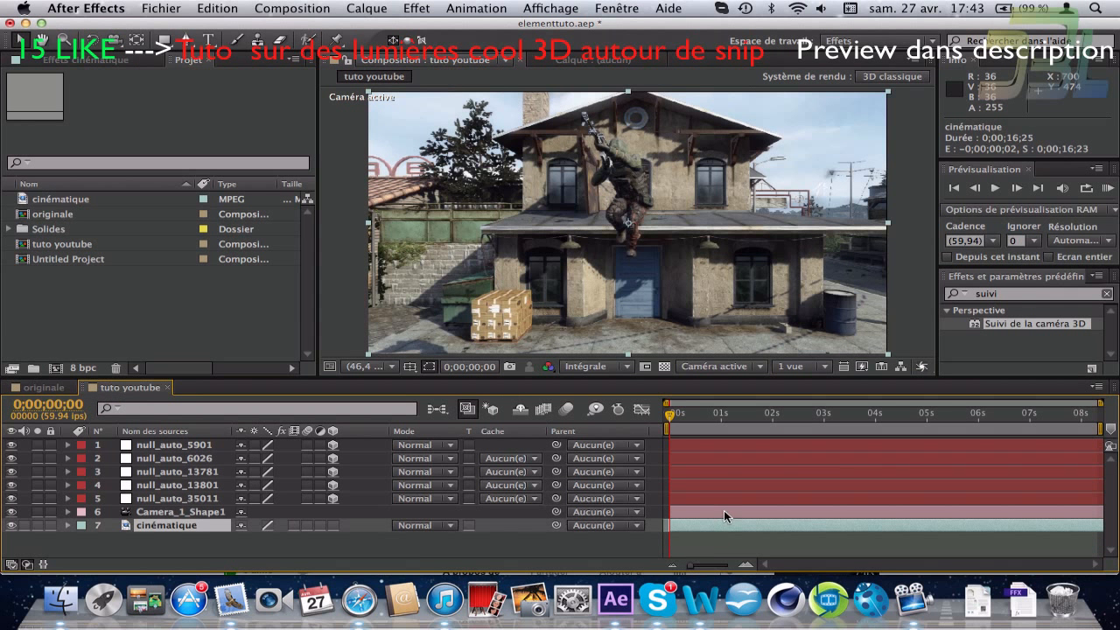
click(724, 512)
click(731, 499)
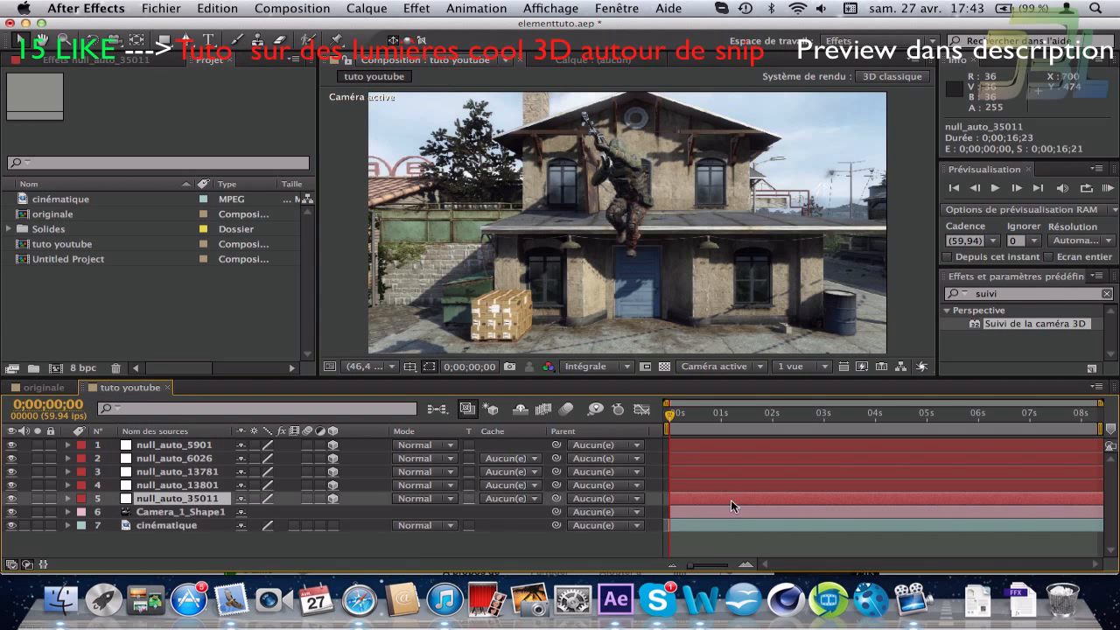
click(721, 414)
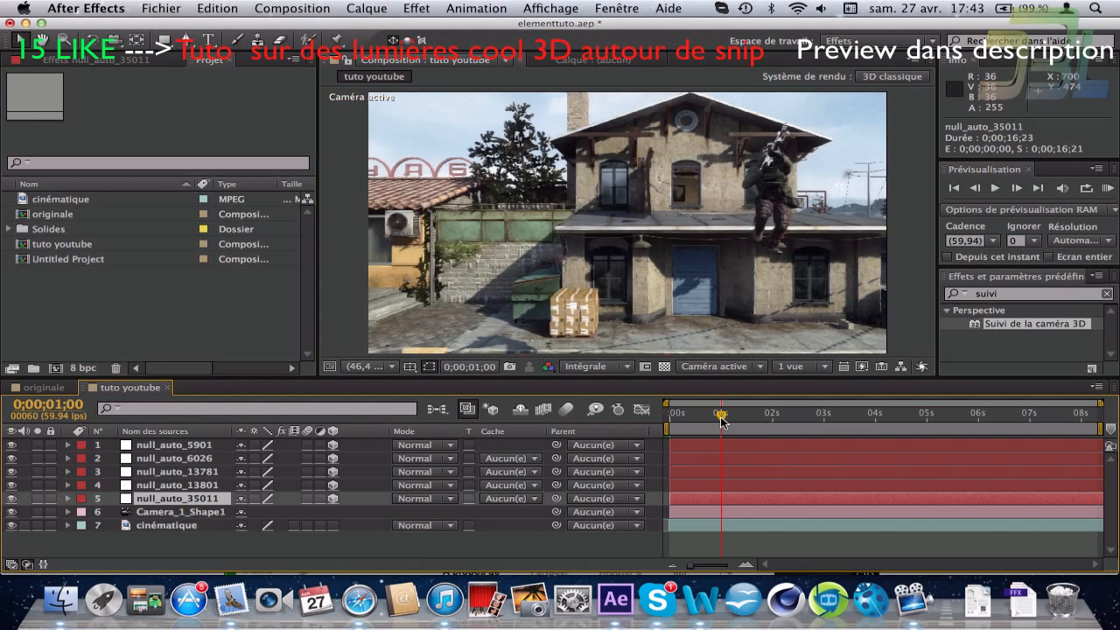
click(774, 417)
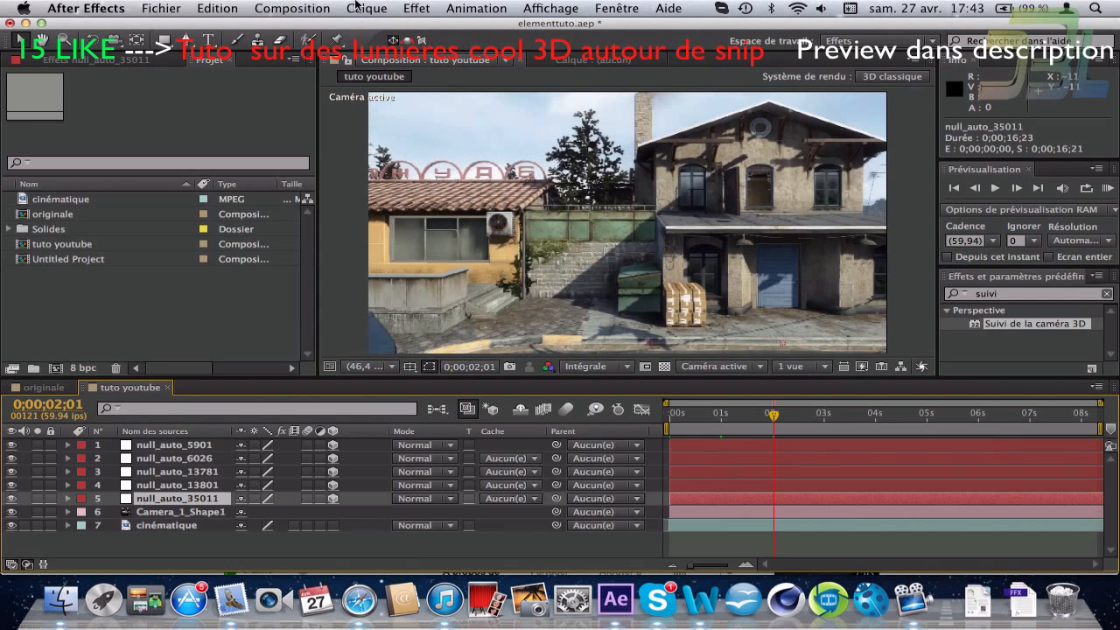
Step: Create a text layer reading "dbl" in the tuto youtube composition
click(365, 8)
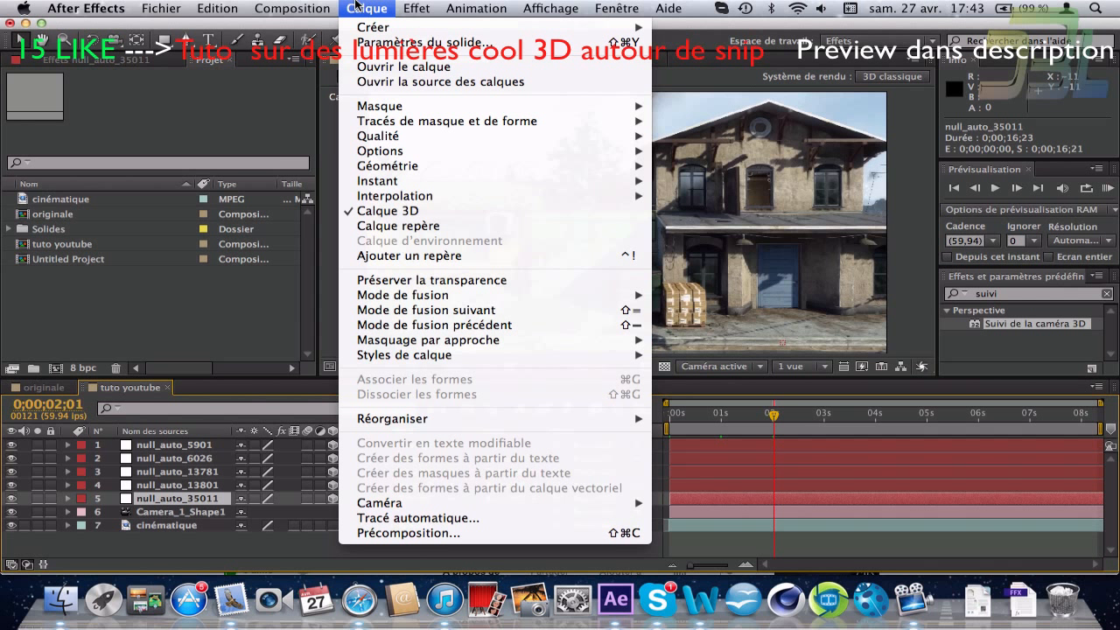
mouse_move(365, 32)
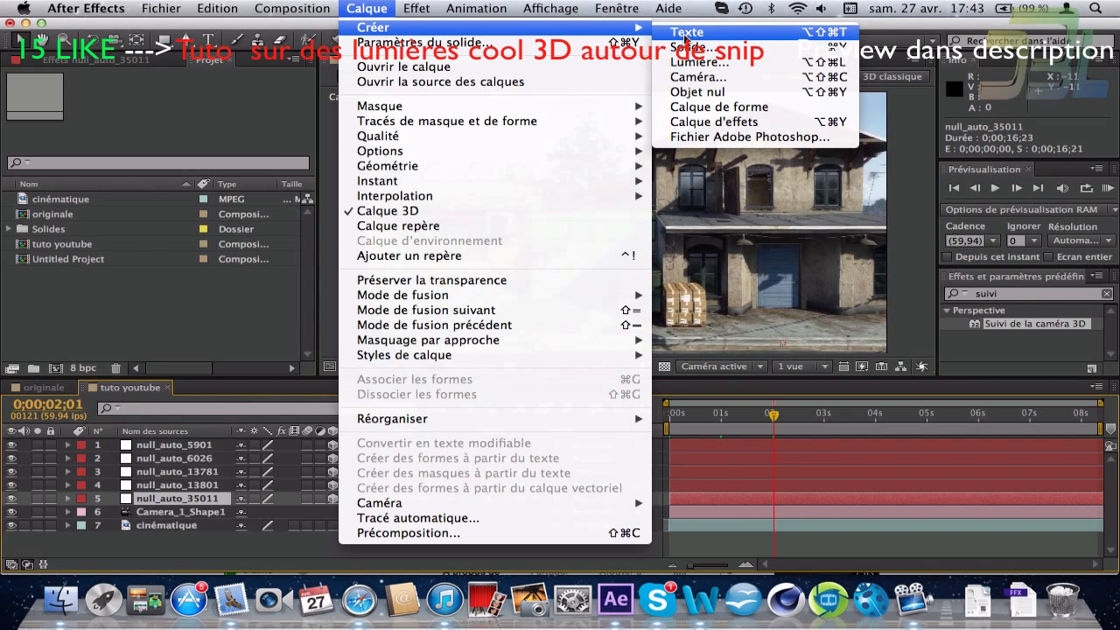
click(686, 37)
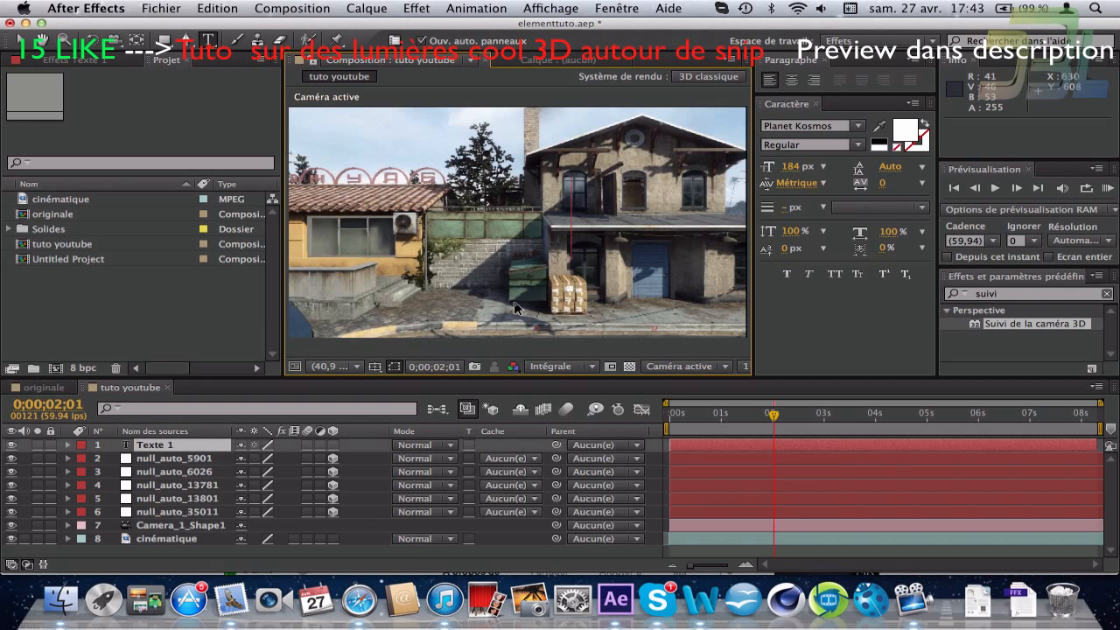
text(dbl)
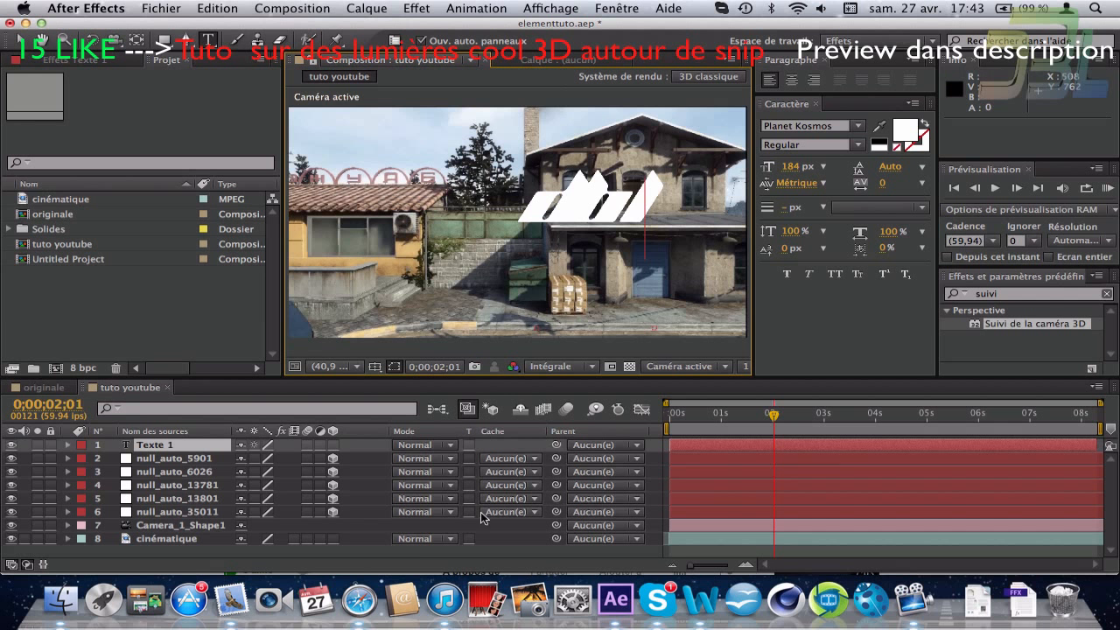
click(534, 562)
Step: Preview the dbl text over later frames and set the current time to 0;00;03;59
click(887, 426)
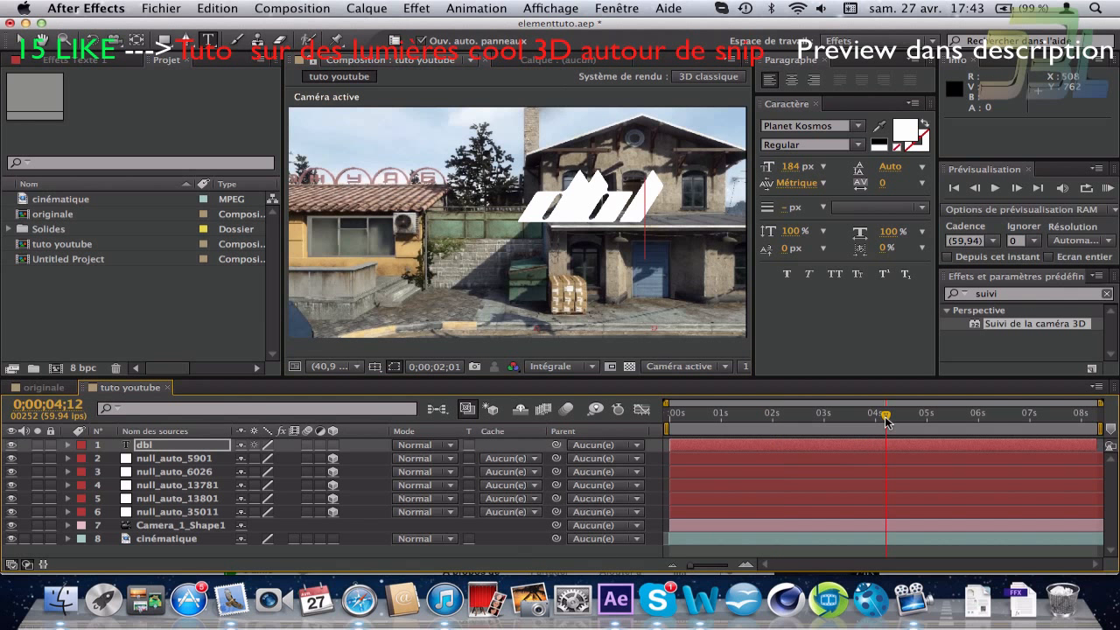
click(919, 417)
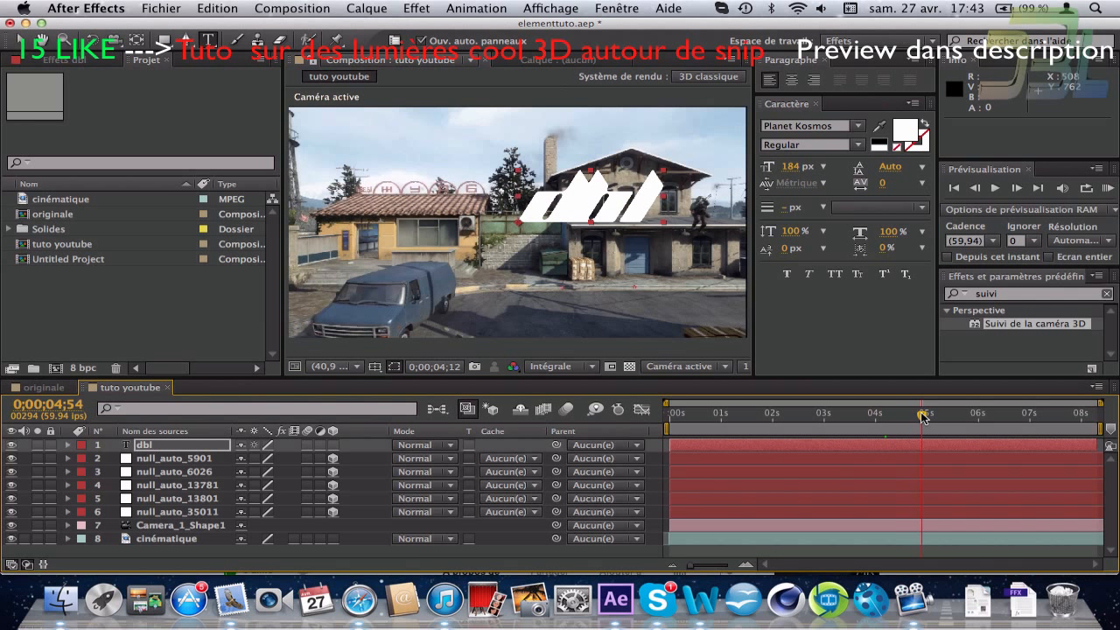
click(875, 414)
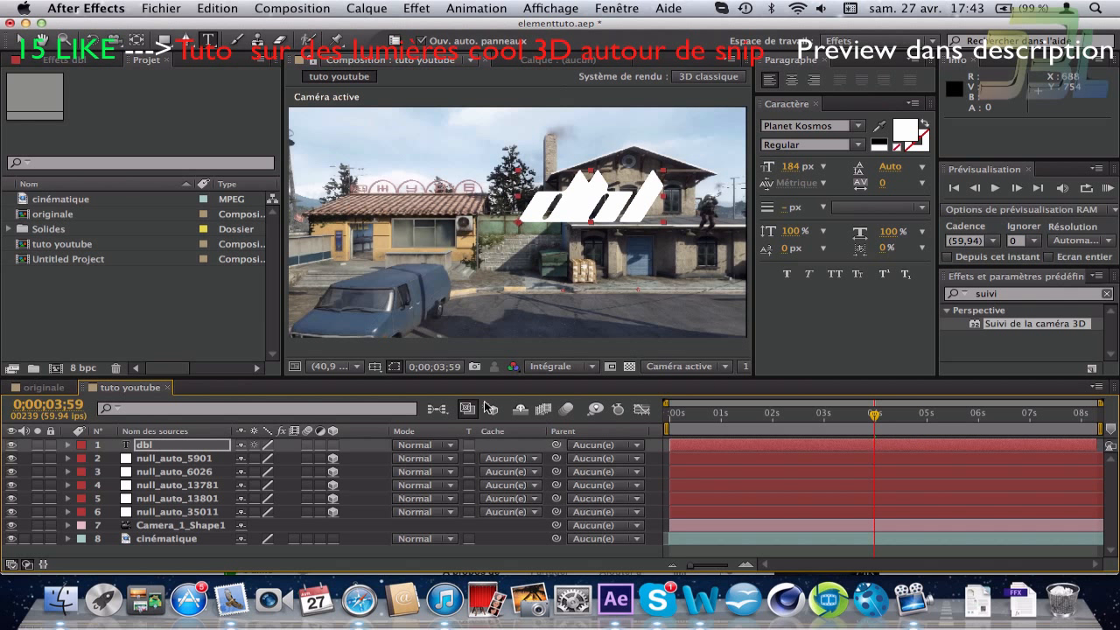
Step: Return to the Selection tool and hide the dbl text layer
click(176, 446)
key(p)
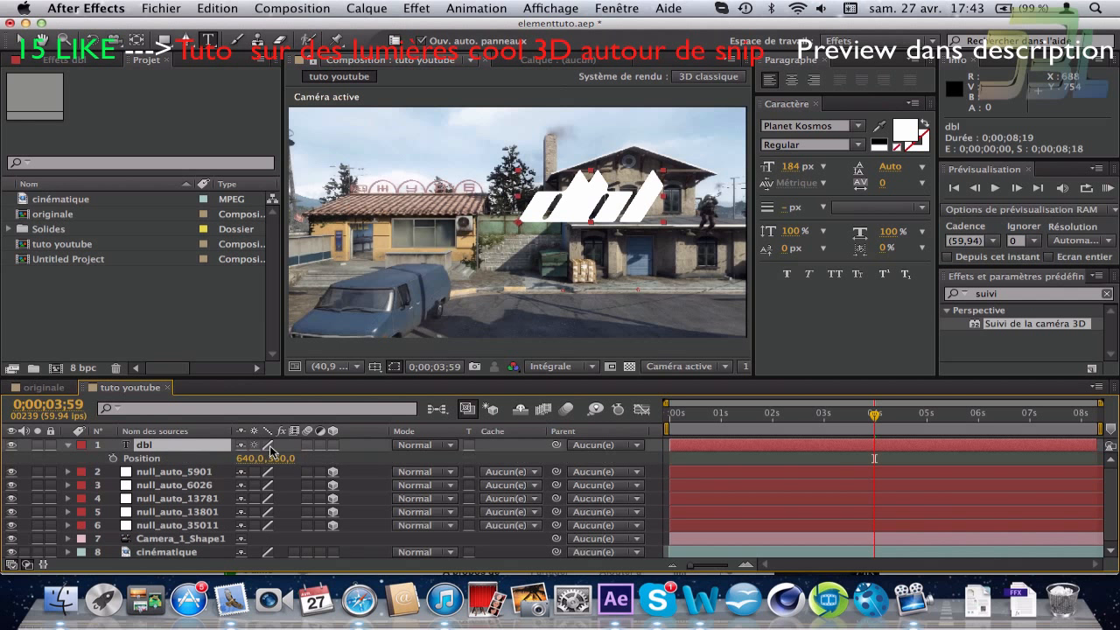
key(p)
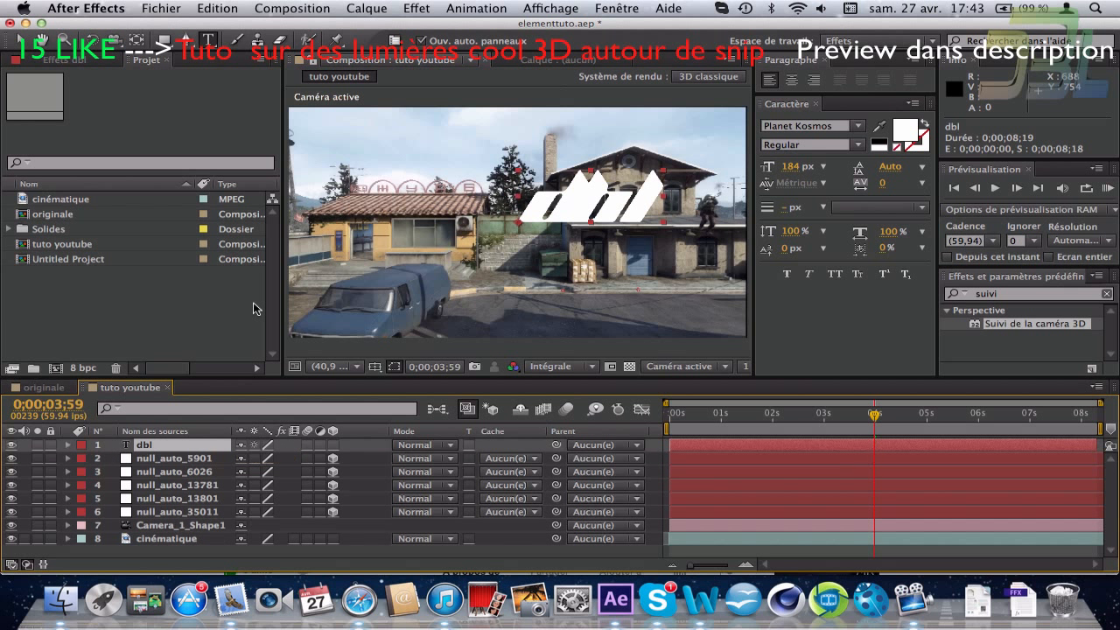
click(19, 40)
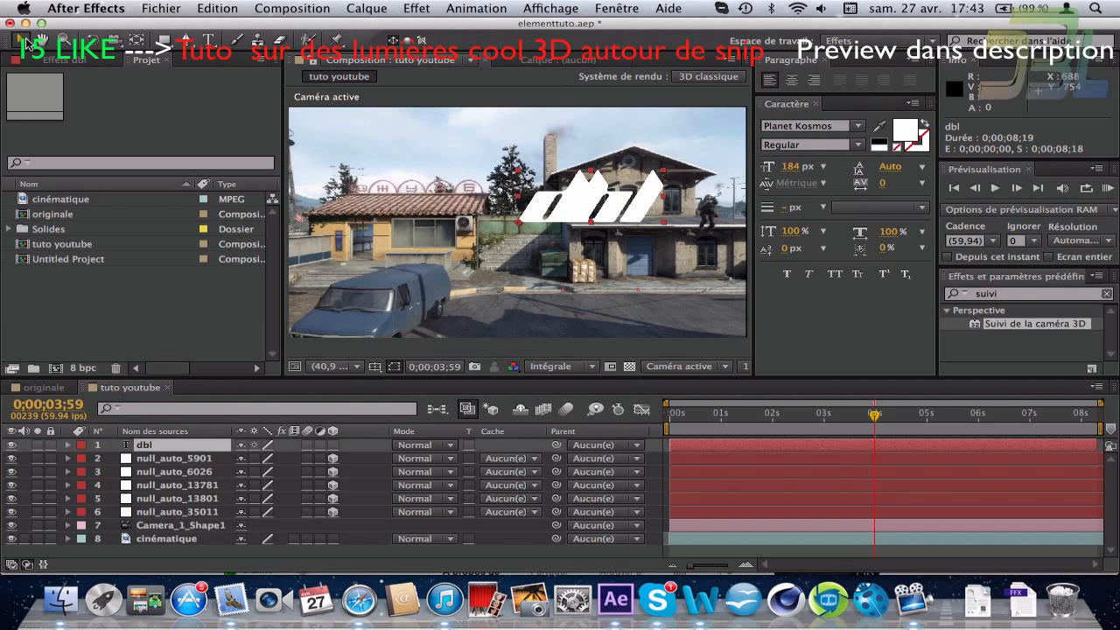
click(13, 446)
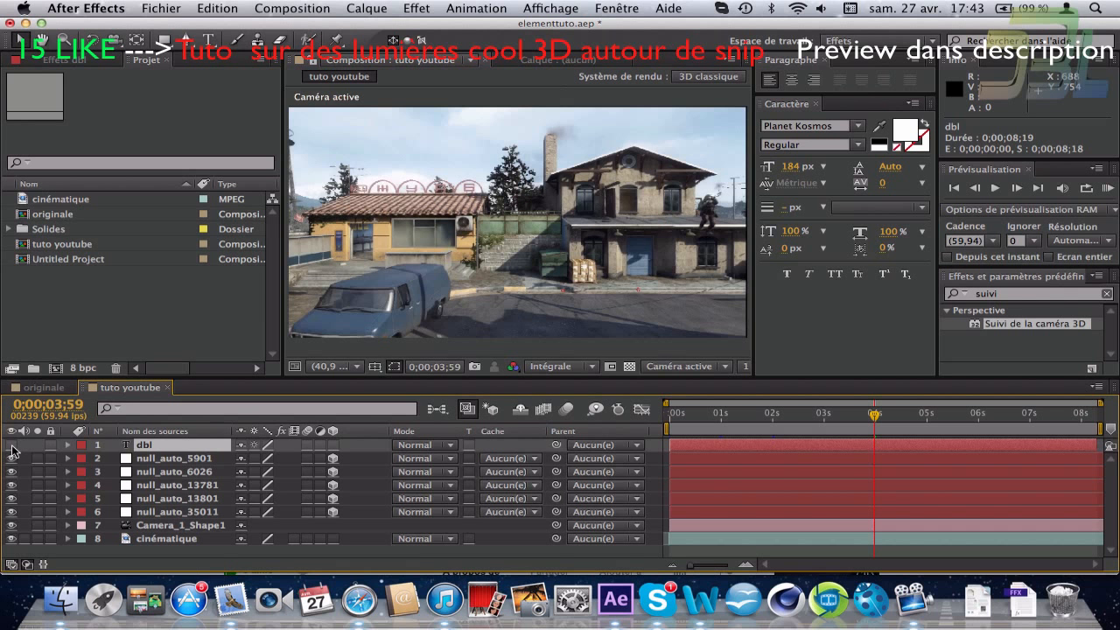
Step: Create a black 1280 x 720 solid named Noir uni 1, matching the composition size
click(366, 8)
mouse_move(369, 32)
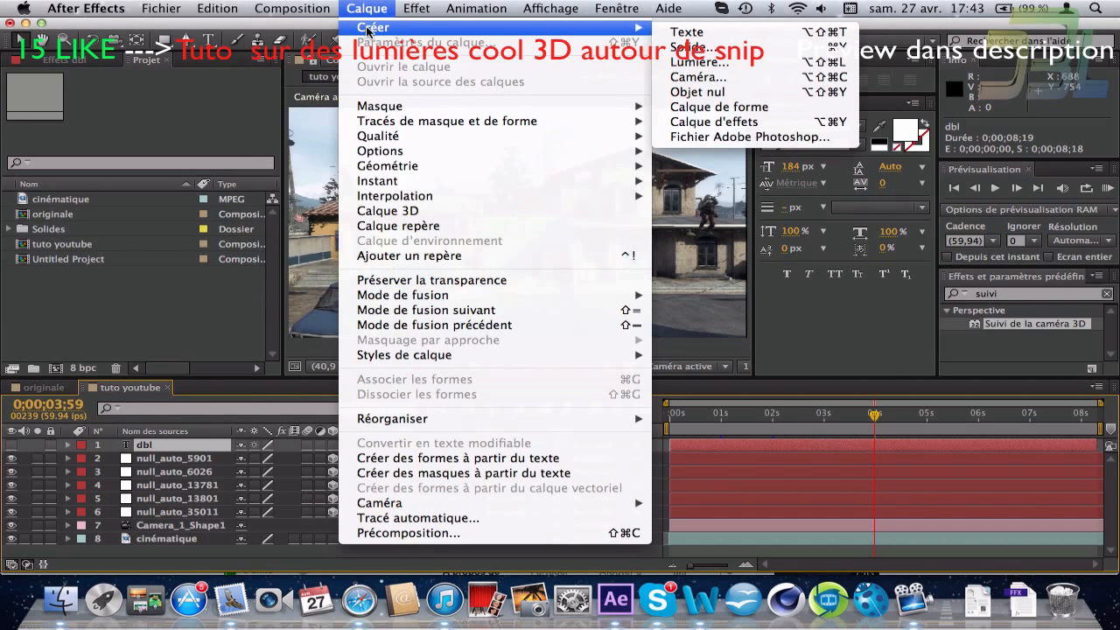
click(701, 47)
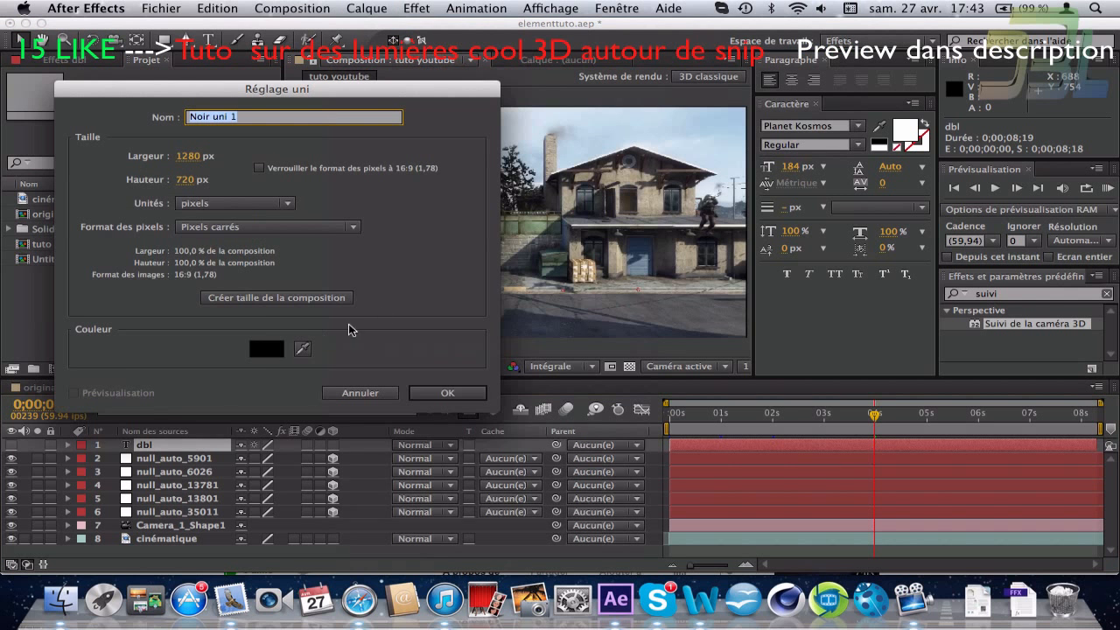
click(231, 299)
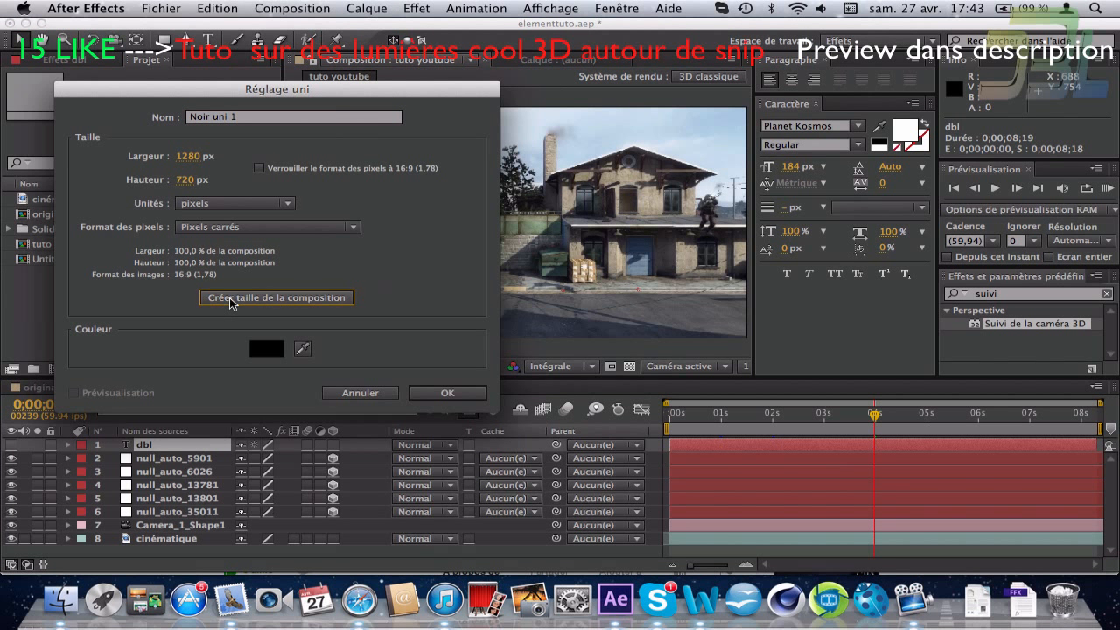
click(442, 393)
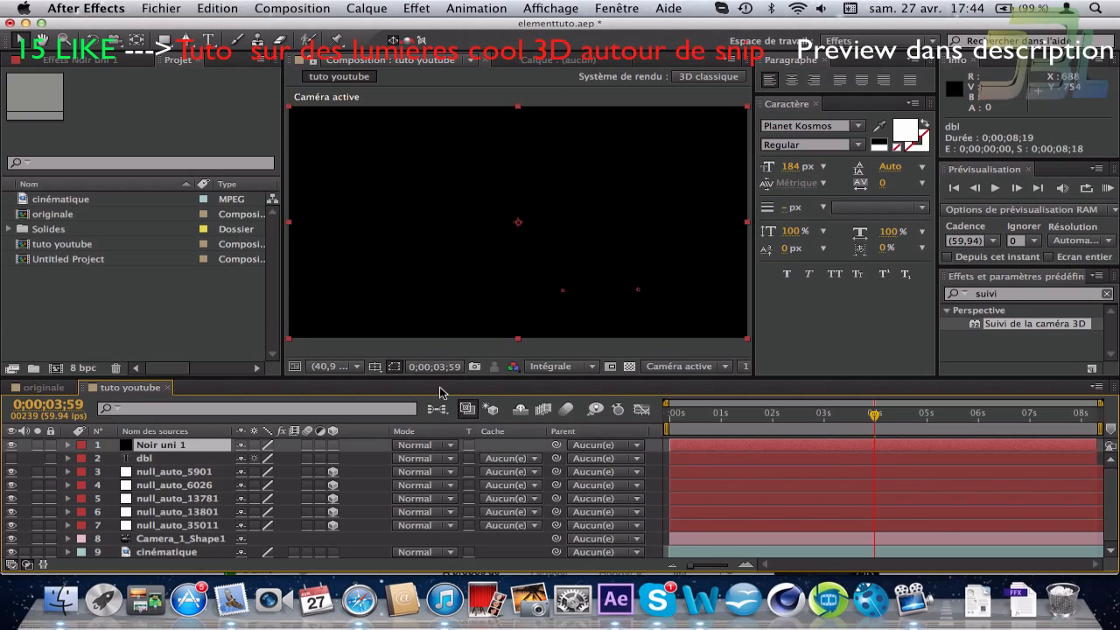
Step: Apply the Video Copilot Element effect to the Noir uni 1 solid
click(503, 8)
mouse_move(419, 8)
mouse_move(513, 442)
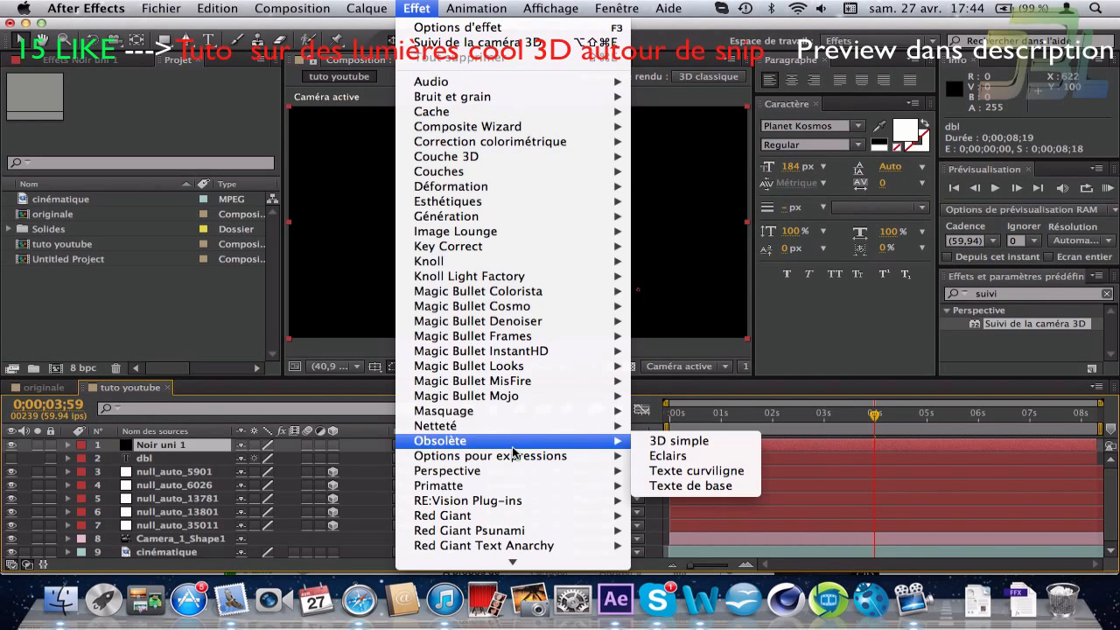
mouse_move(515, 560)
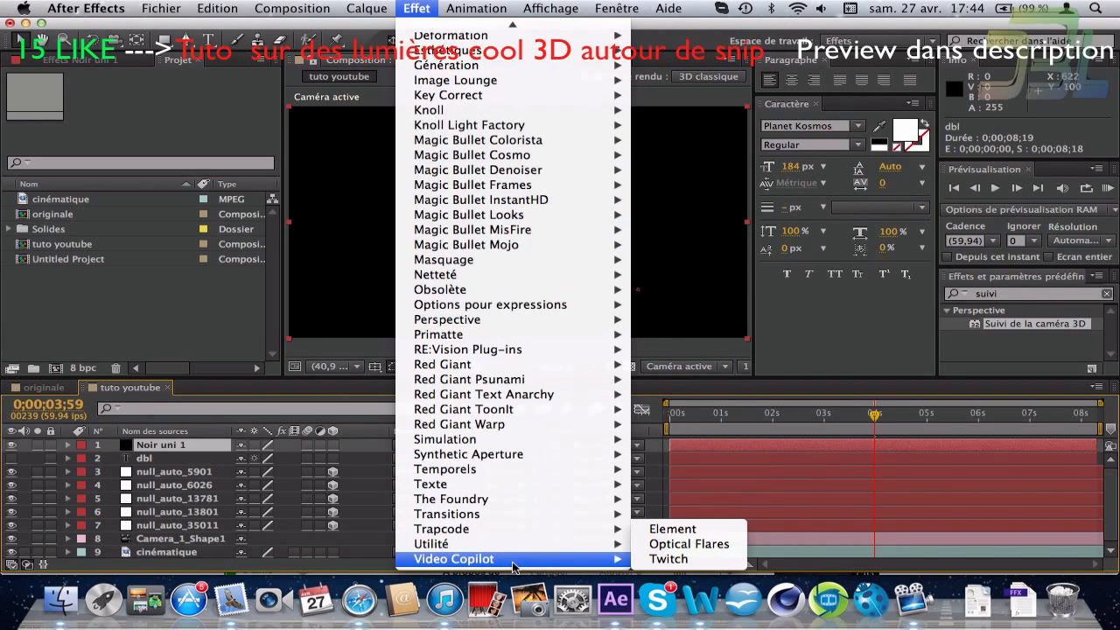
click(681, 529)
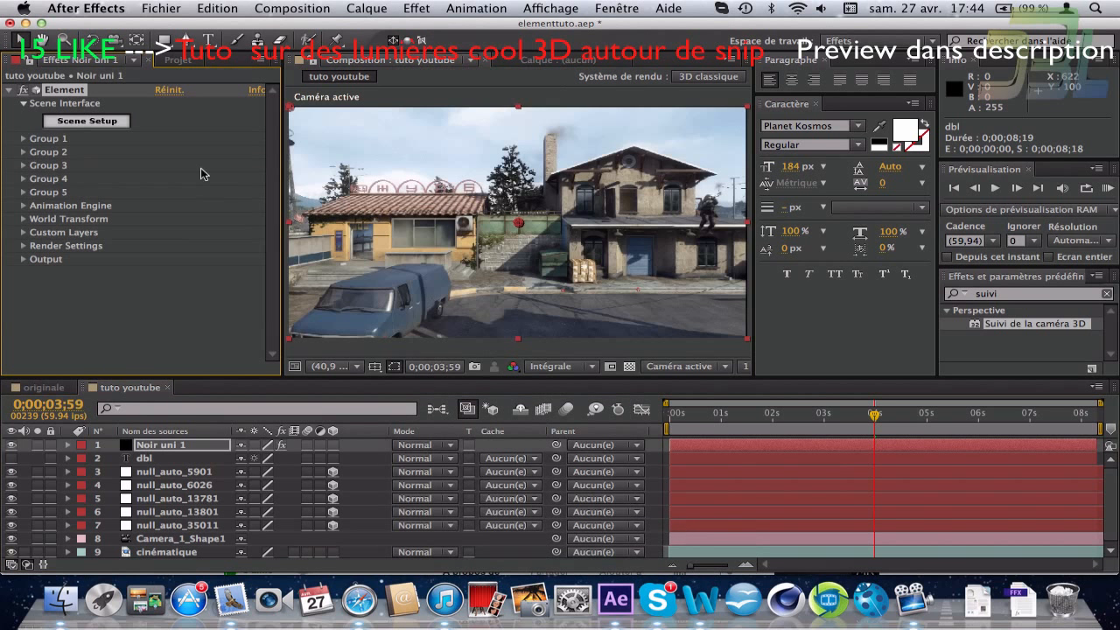
Step: Assign the dbl text layer as Path Layer 1 in the Element effect's custom text and masks
click(23, 233)
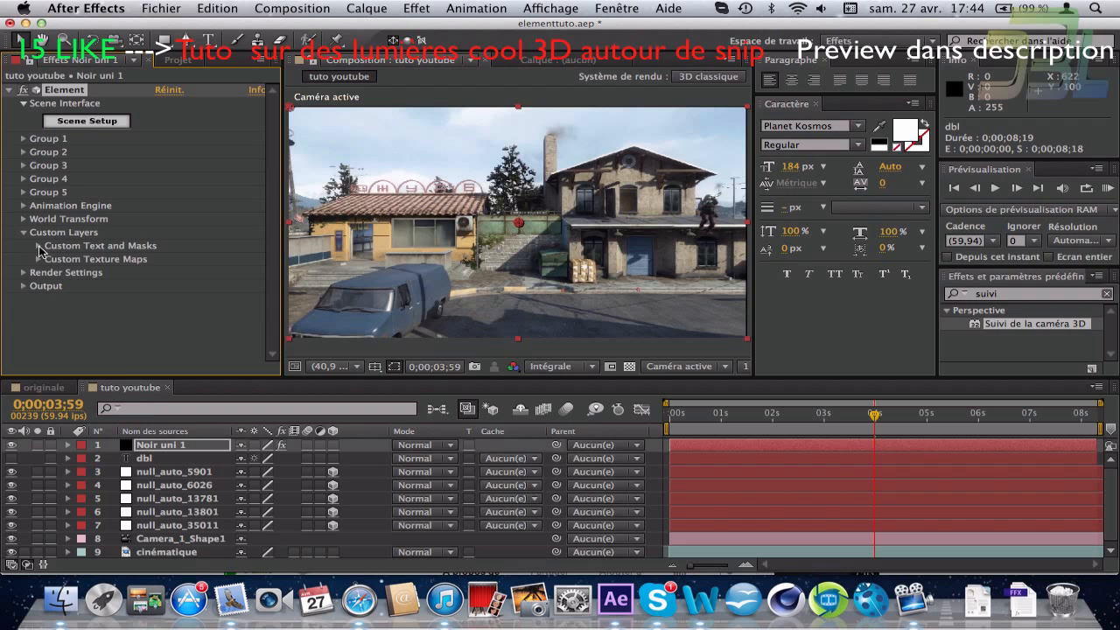
click(39, 247)
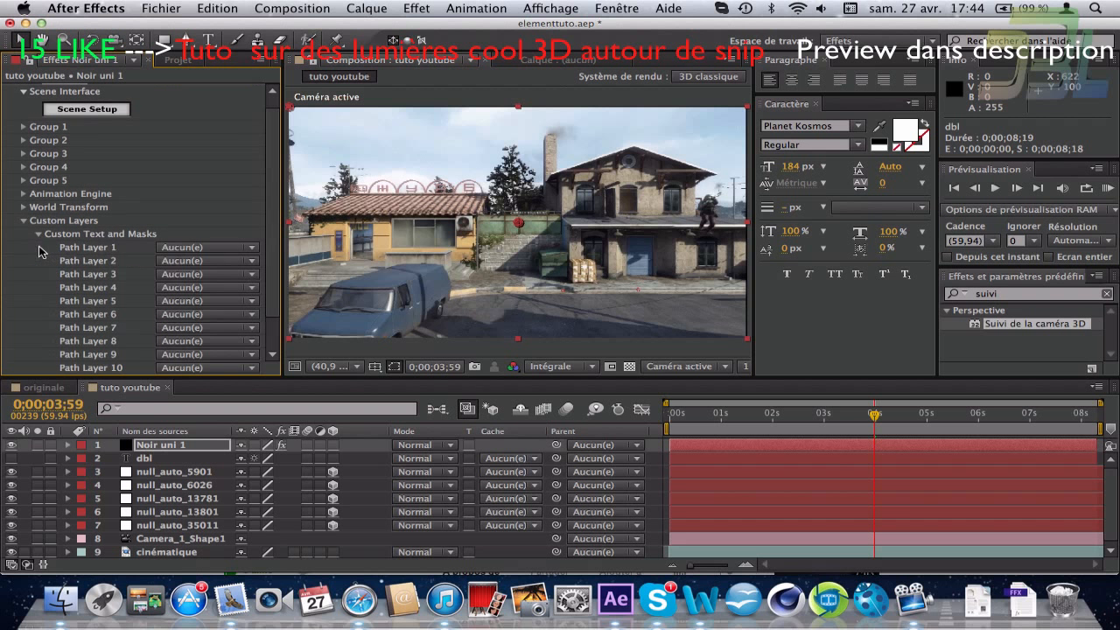
click(182, 253)
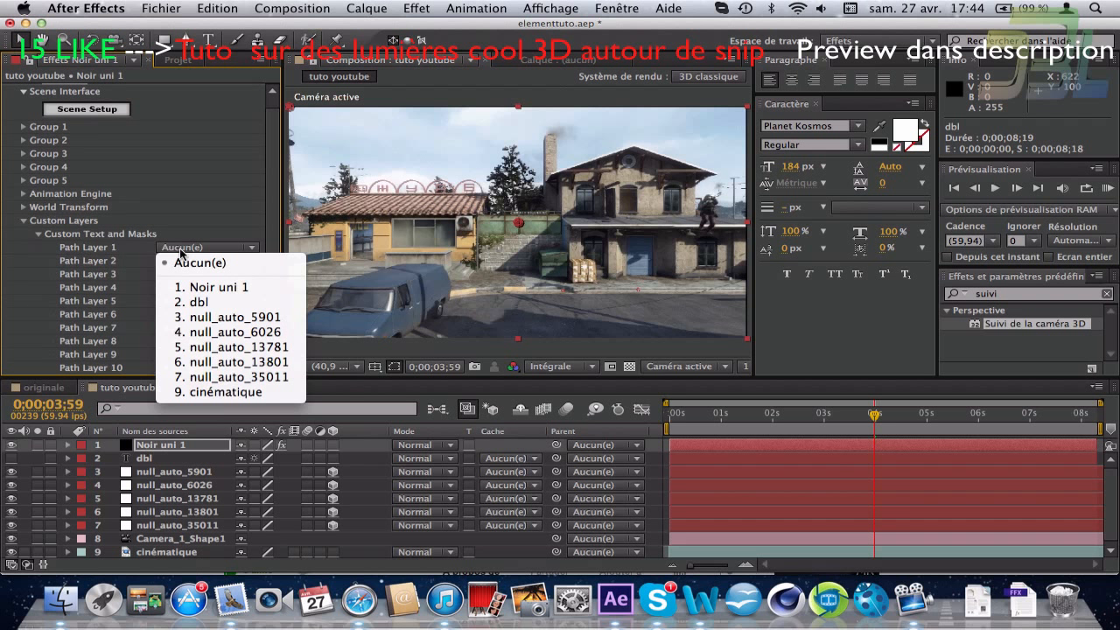
click(212, 303)
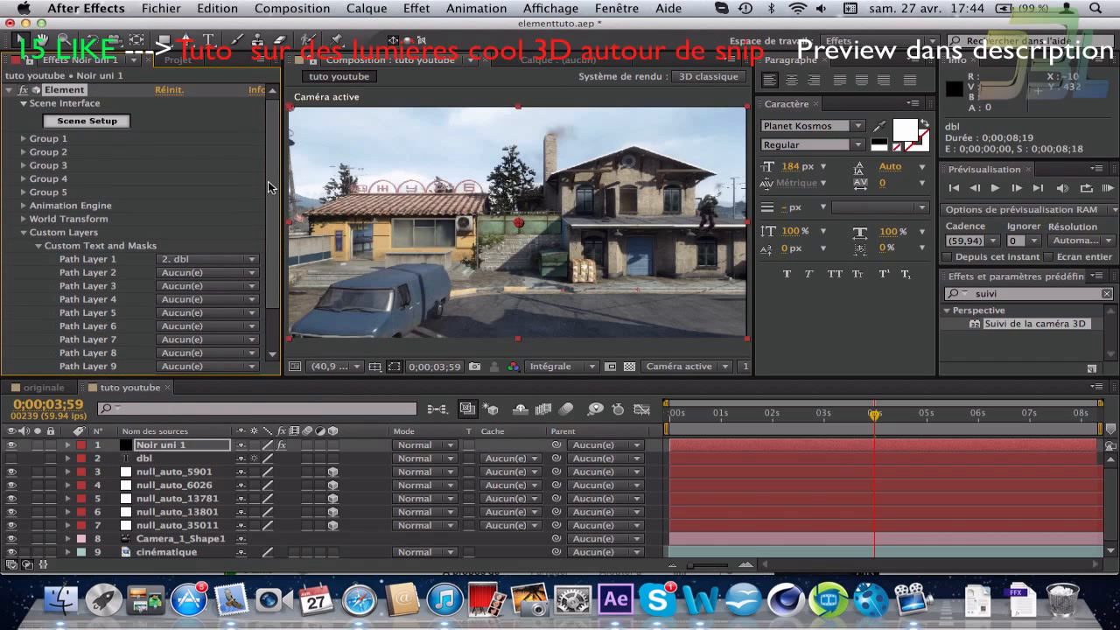
click(24, 232)
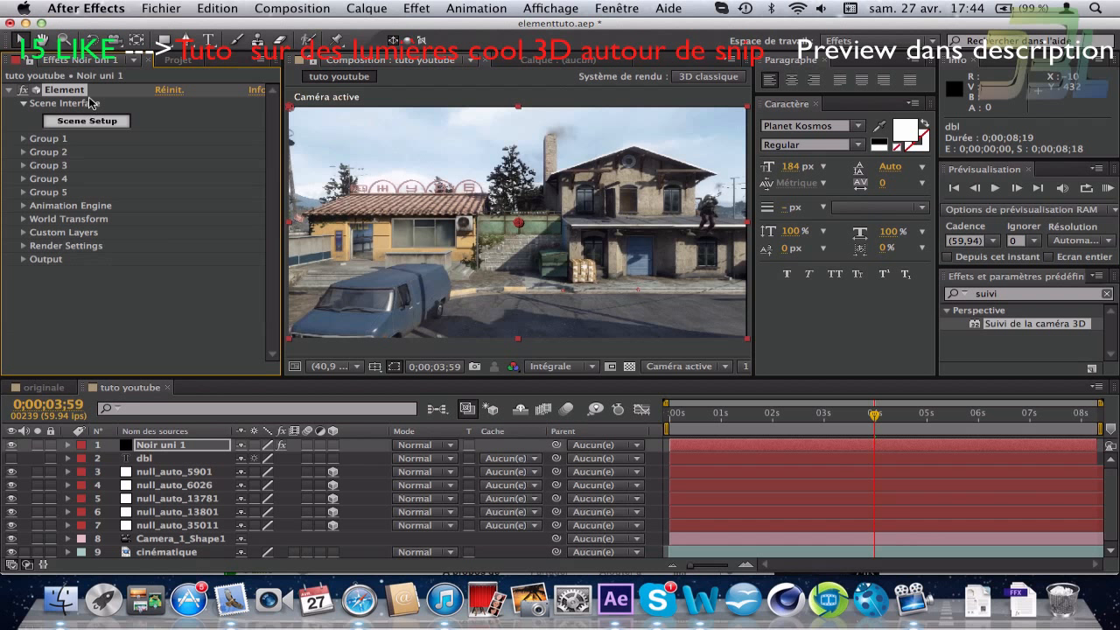
Step: Open Element's Scene Setup with the presets shown and extrude the dbl text into a 3D model
click(80, 126)
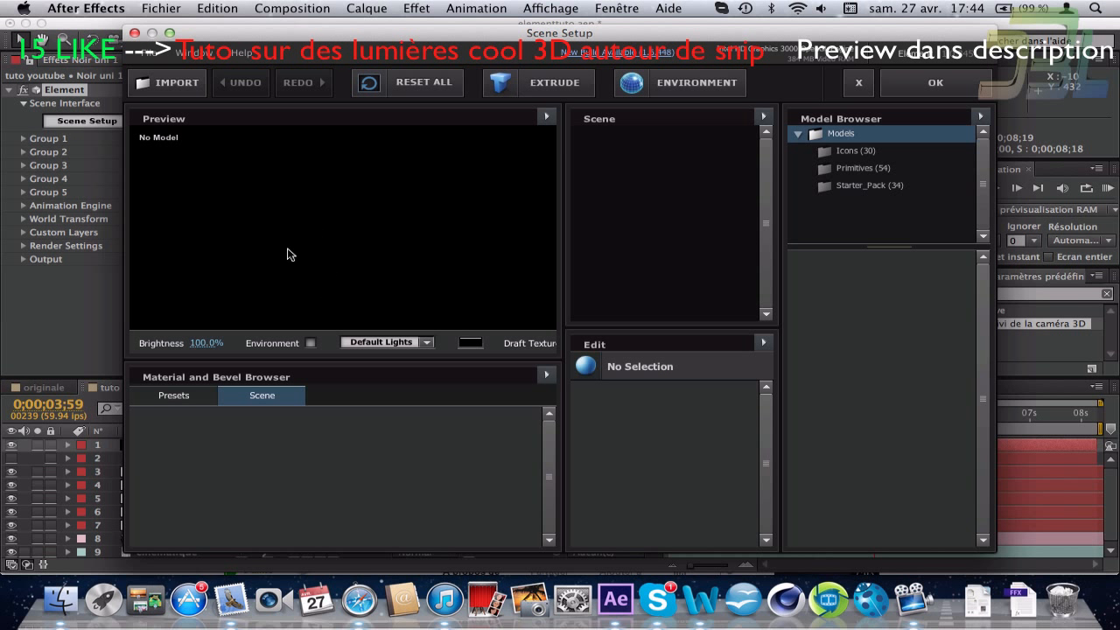
click(190, 396)
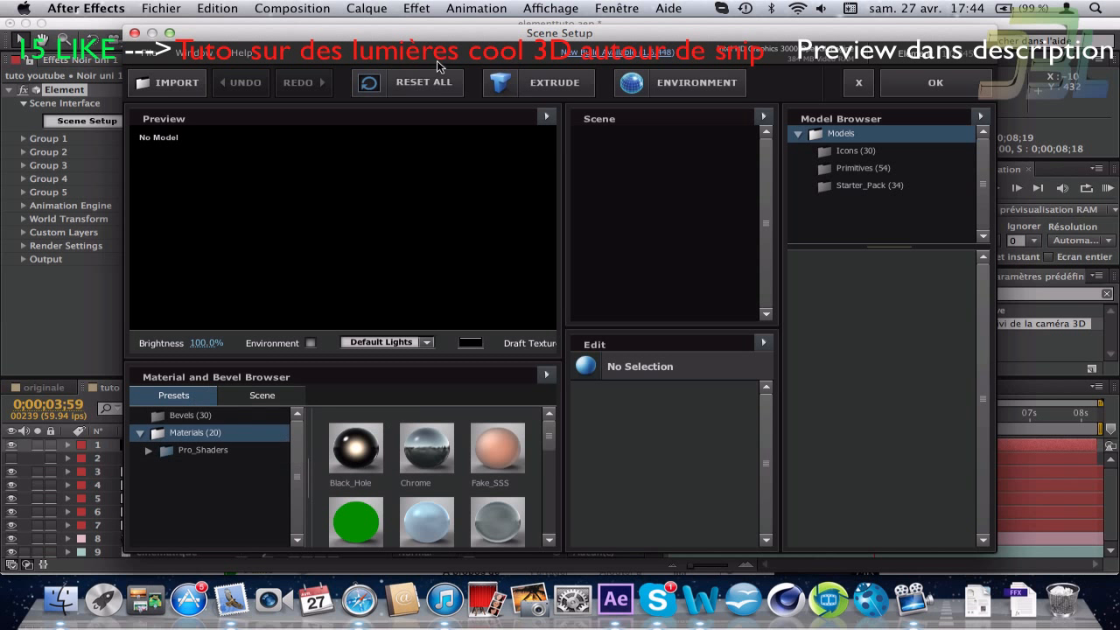
click(517, 83)
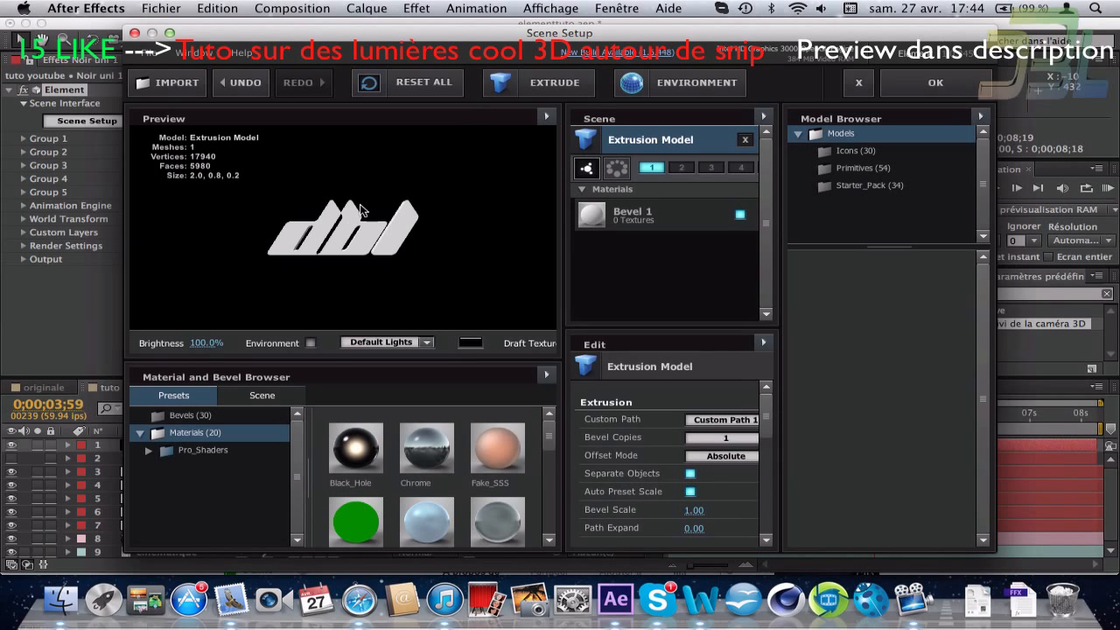
drag(269, 227, 380, 247)
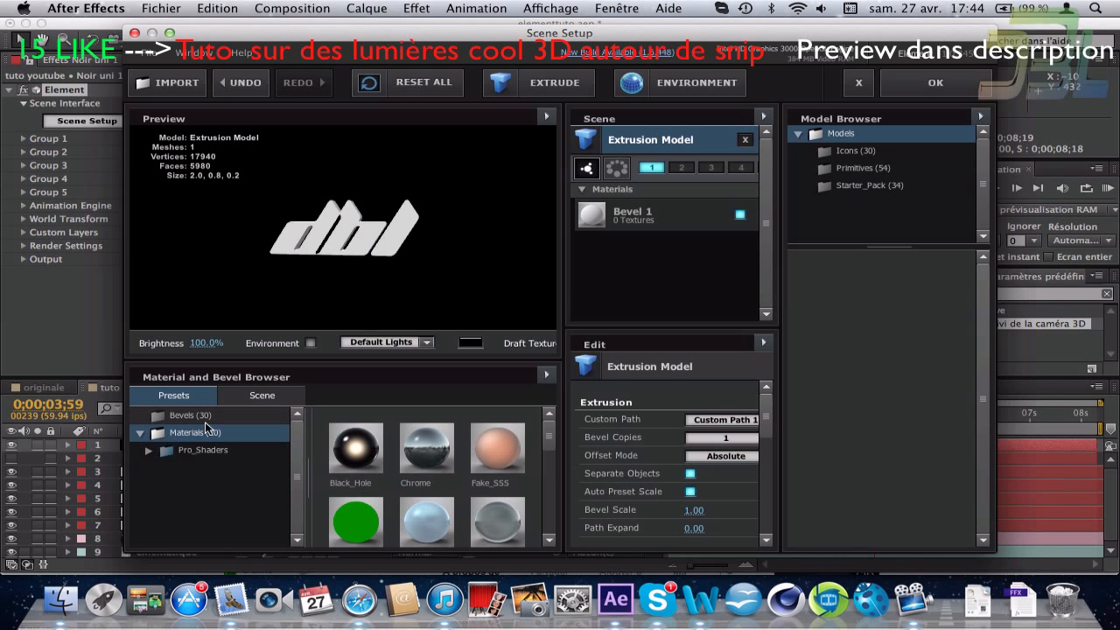
Step: Apply the Black_Hole material preset to the extruded dbl model
drag(550, 438, 549, 466)
scroll(544, 483, up, 5)
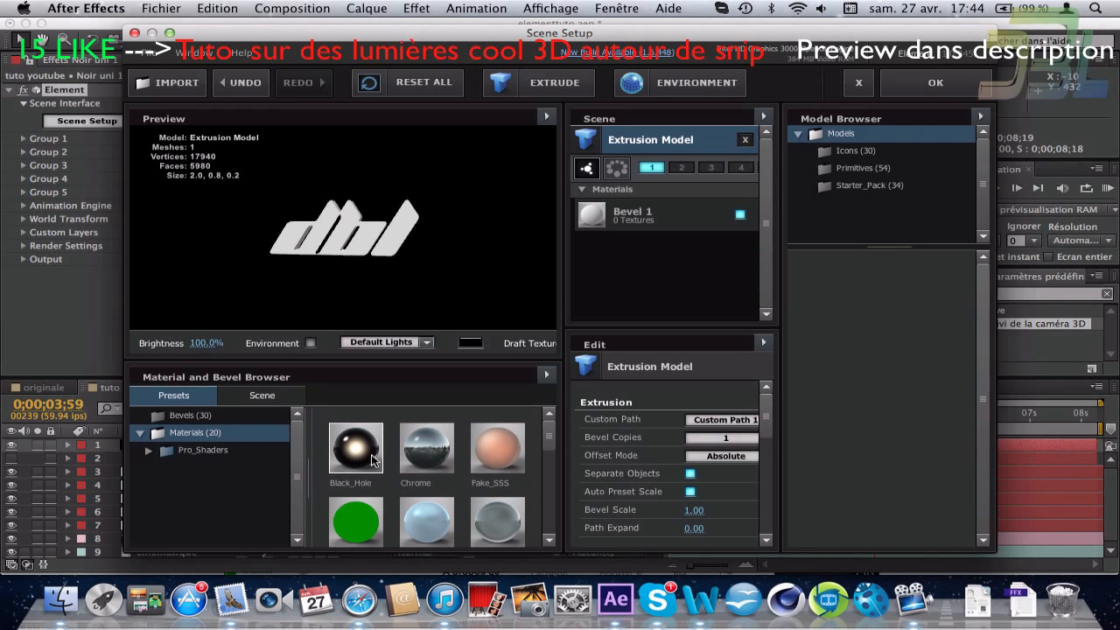
drag(371, 455, 454, 248)
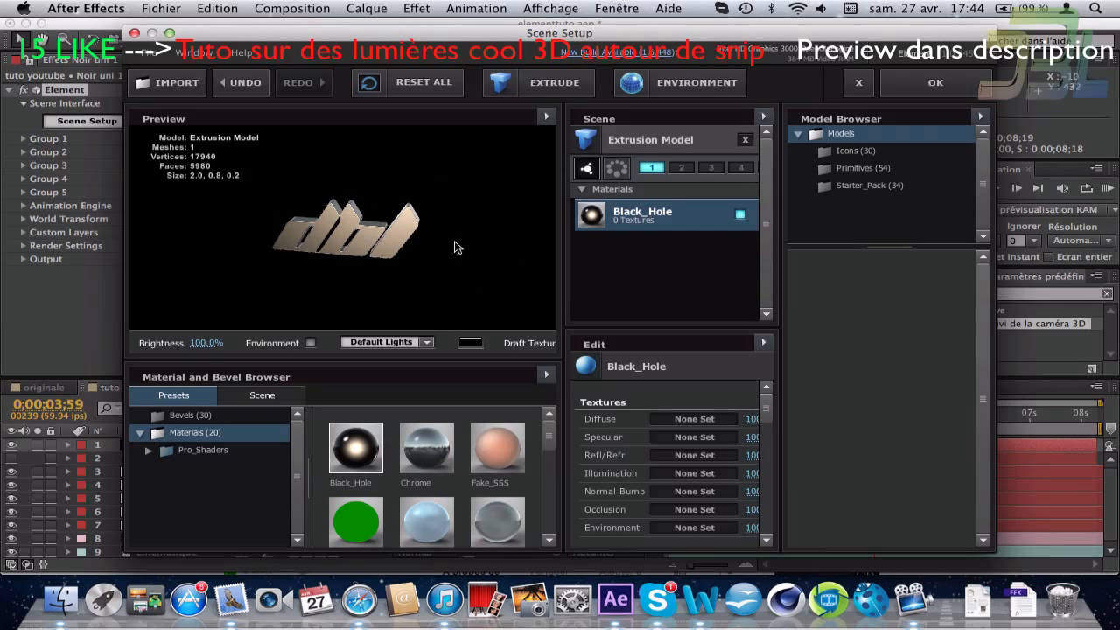
Step: Maximize the Scene Setup window and apply the red and black bevel preset to the dbl model
click(175, 416)
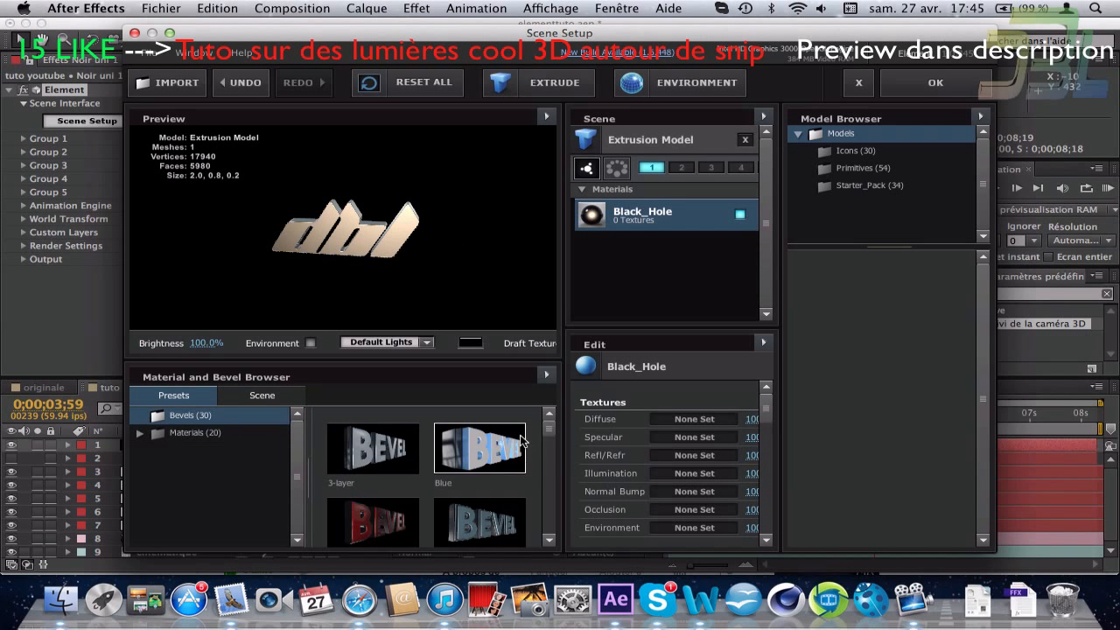
scroll(523, 442, down, 5)
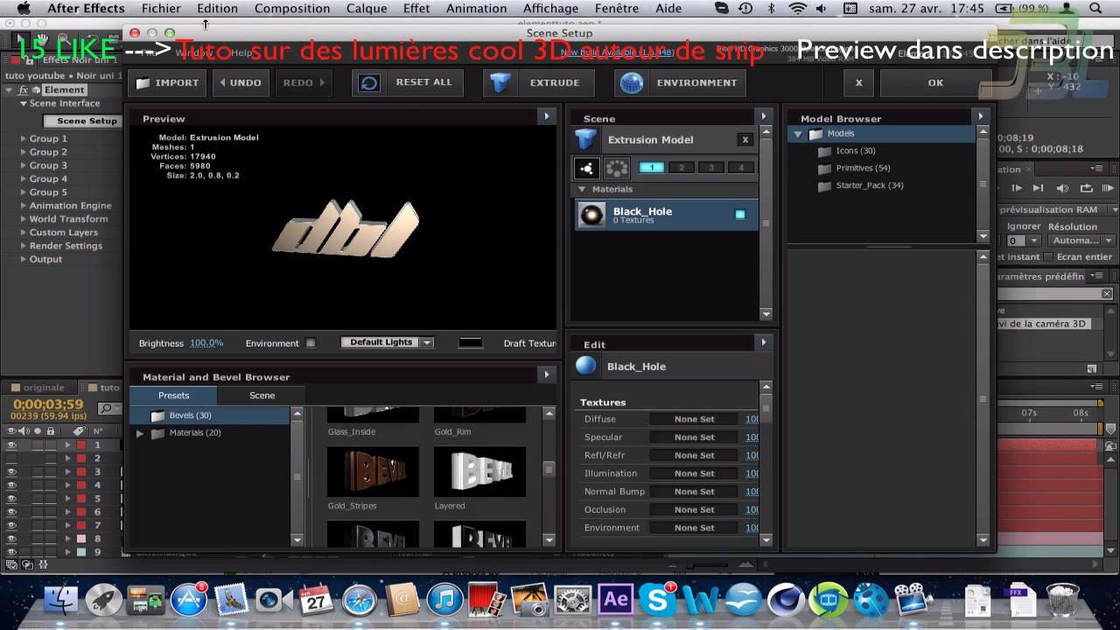
click(169, 33)
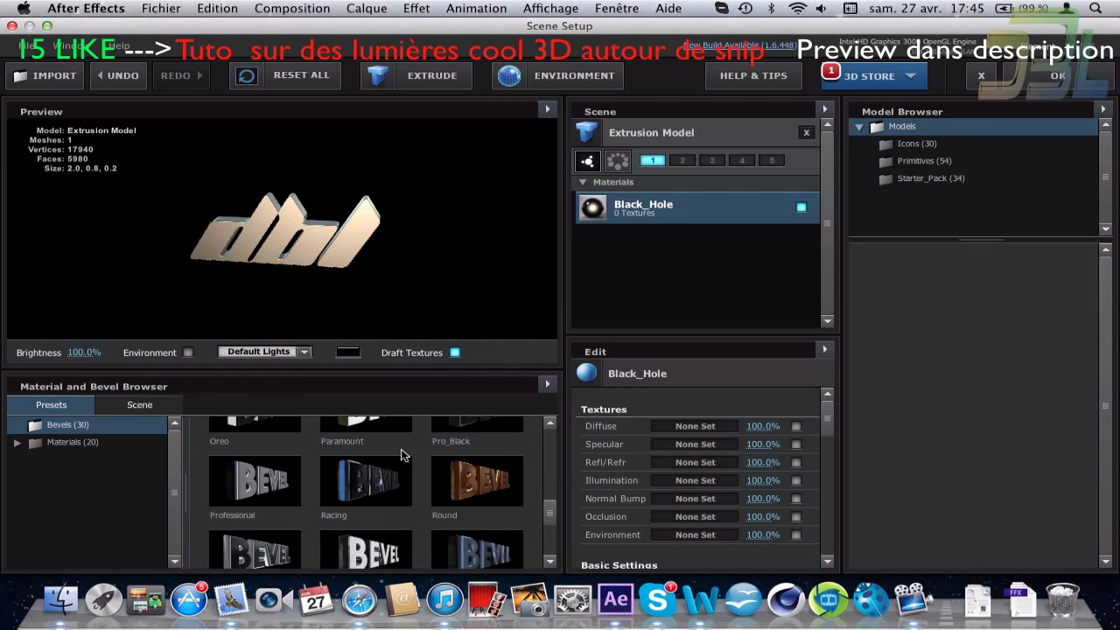
scroll(284, 475, up, 3)
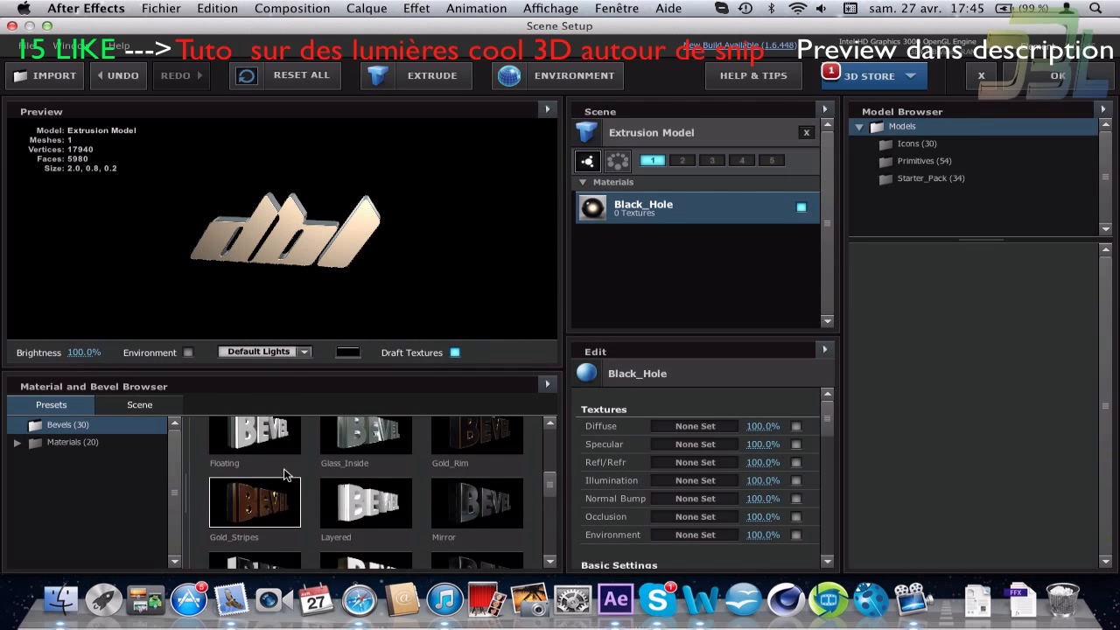
scroll(284, 475, up, 3)
drag(374, 553, 310, 259)
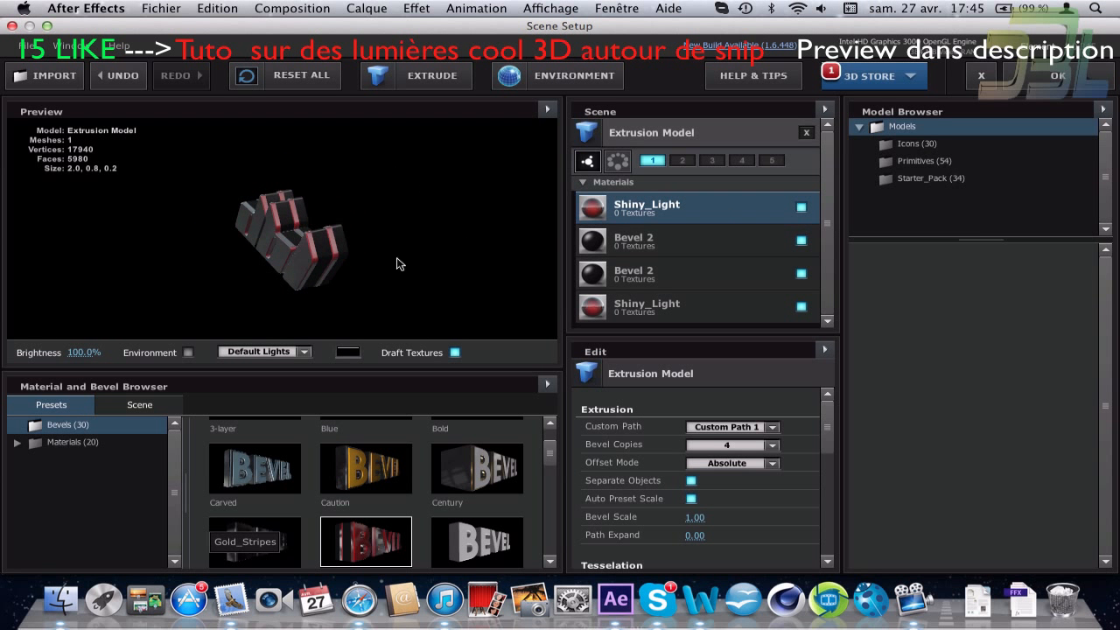
drag(369, 234, 274, 225)
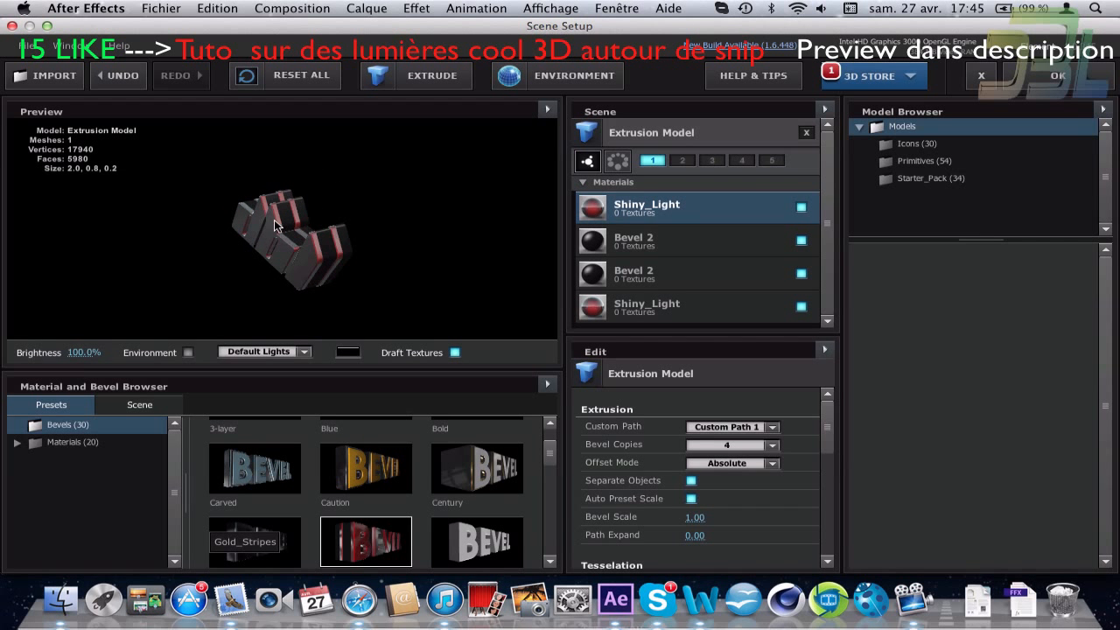
Step: Mute and unmute the first and last Shiny_Light materials to check which surfaces of the model each one covers
click(643, 209)
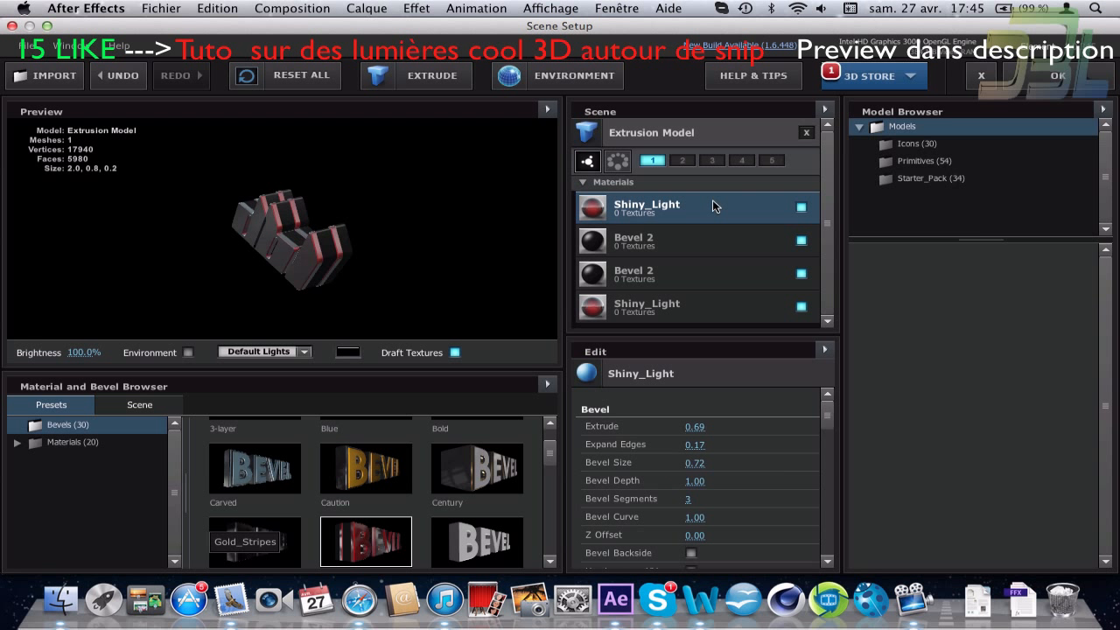
click(801, 208)
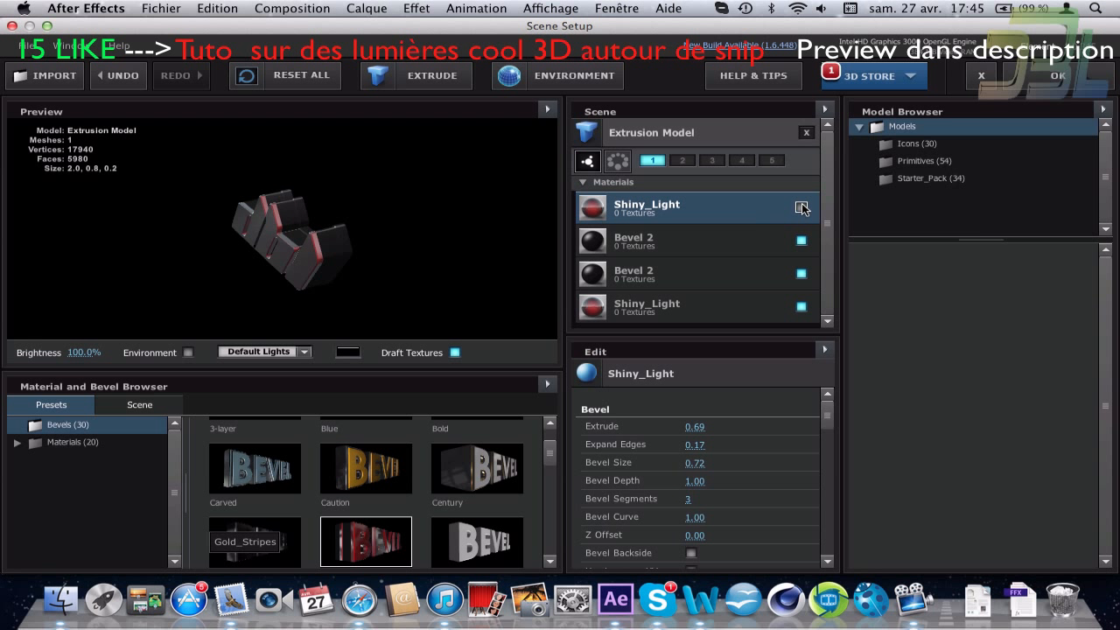
click(803, 206)
click(802, 207)
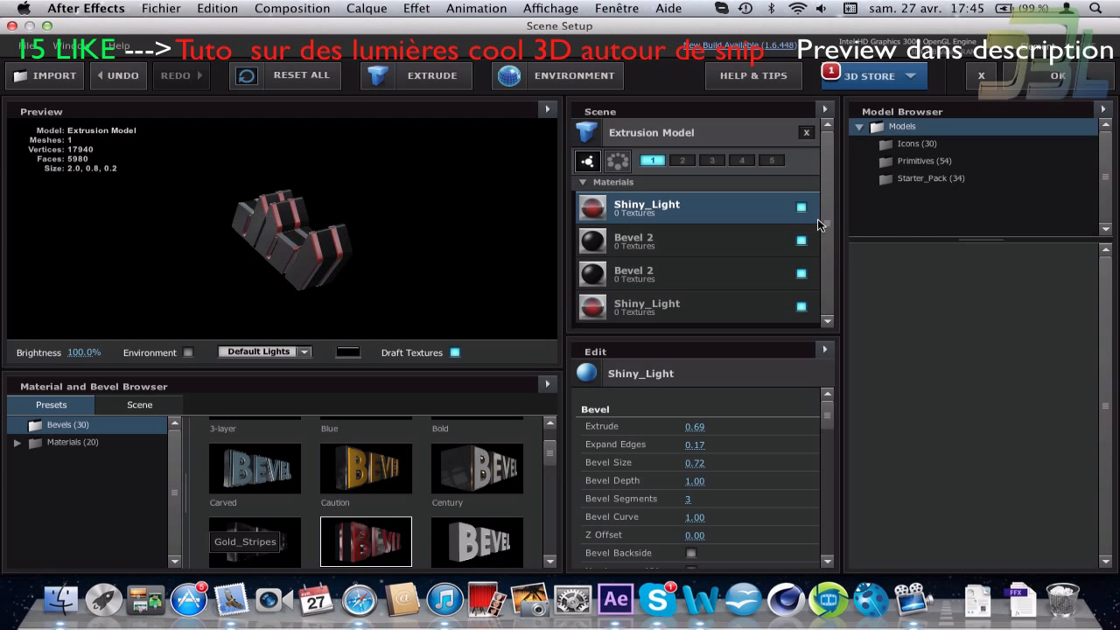
click(801, 306)
click(801, 307)
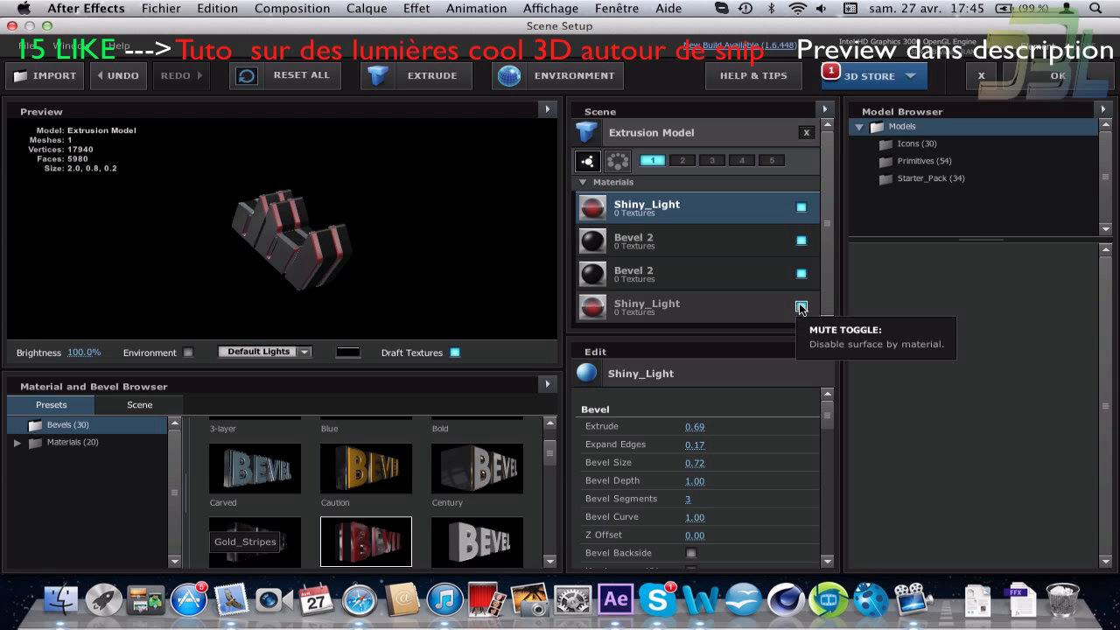
Step: Try other Extrude values on the last Shiny_Light material and set its Expand Edges to -1.94
click(736, 303)
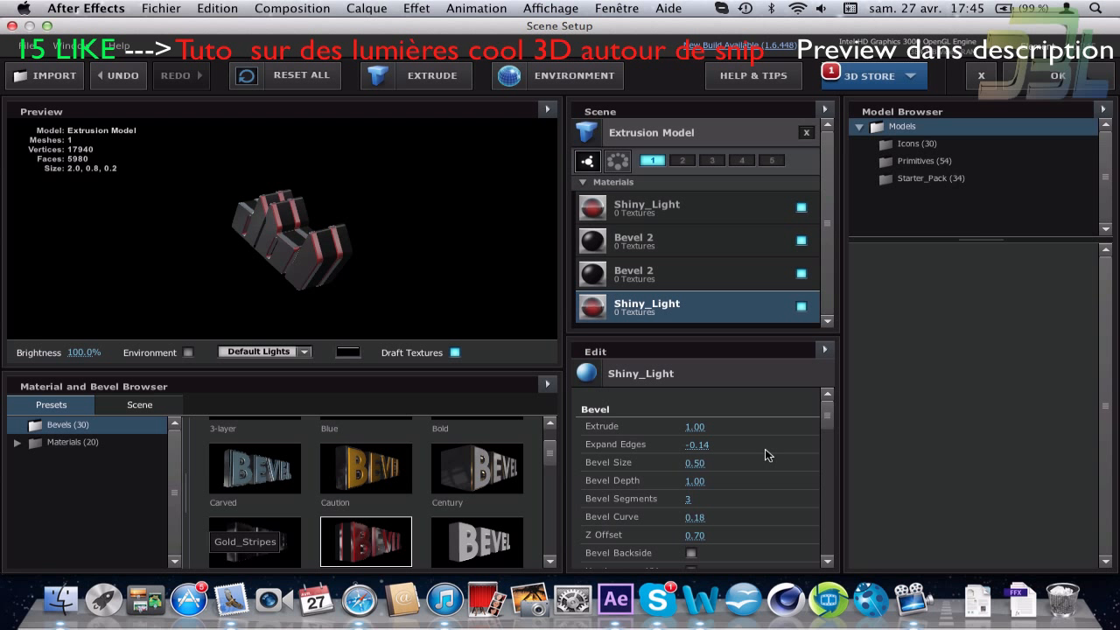
drag(698, 426, 775, 497)
drag(350, 298, 319, 298)
drag(364, 250, 397, 188)
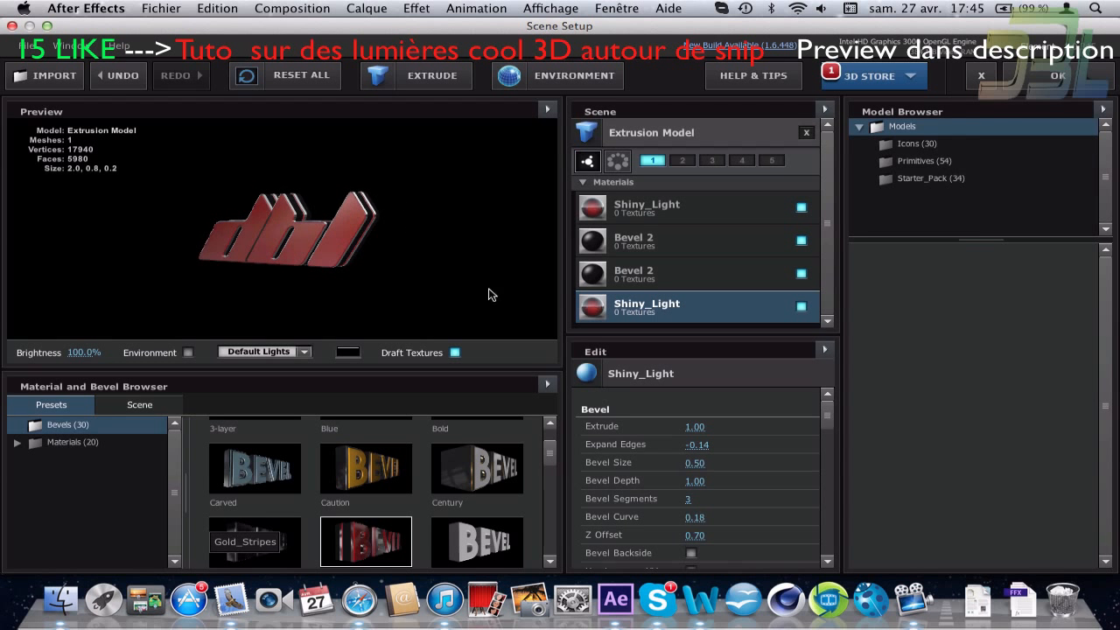
drag(512, 288, 422, 243)
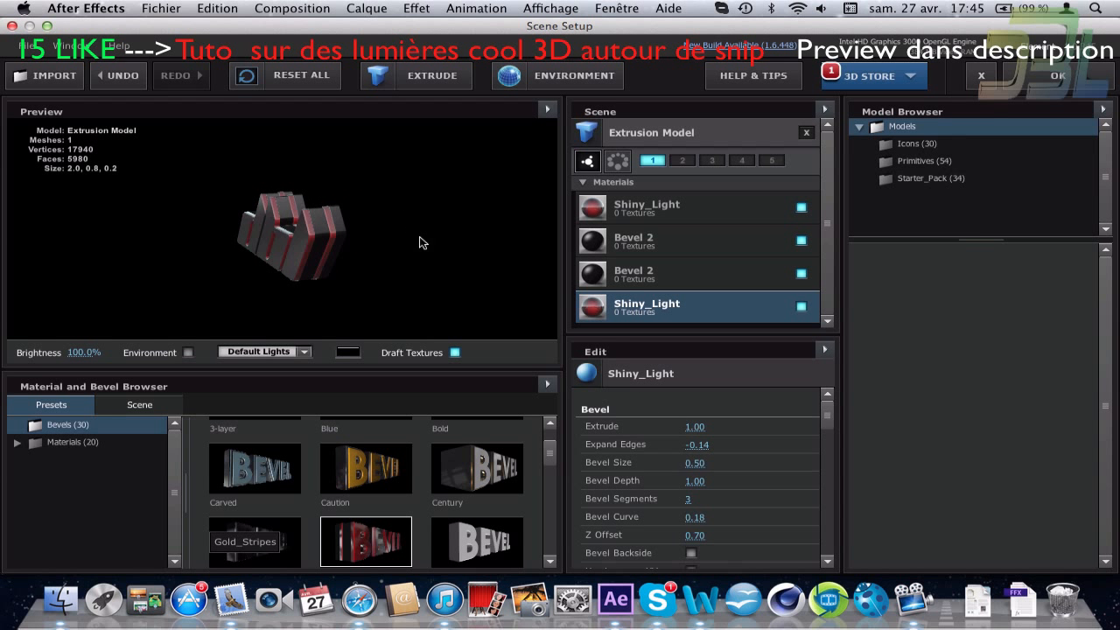
drag(693, 446, 543, 427)
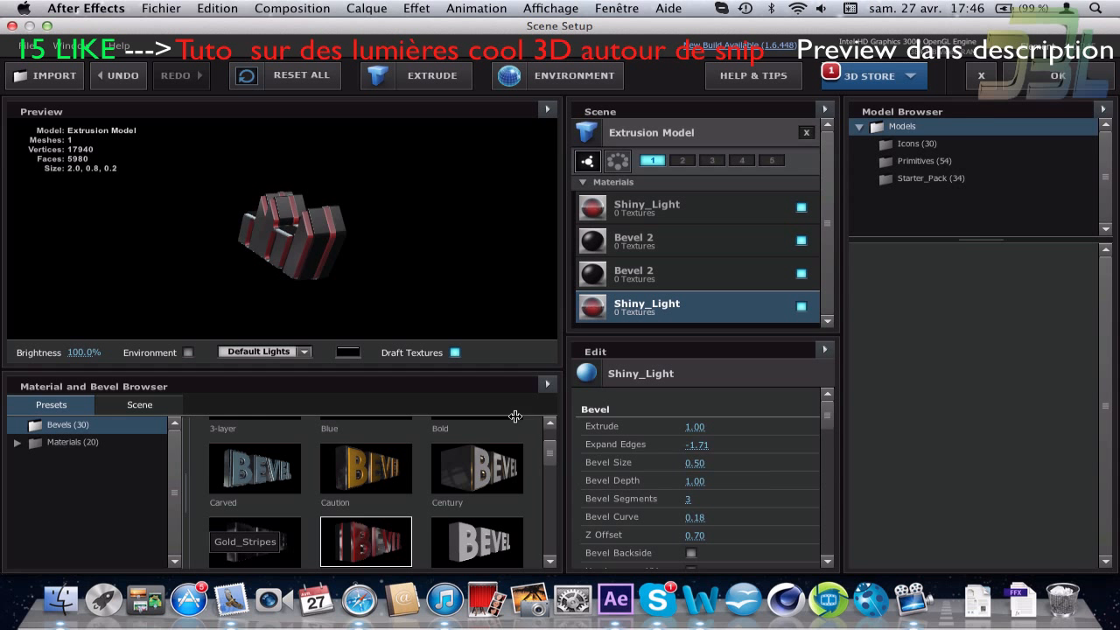
mouse_move(298, 229)
mouse_down()
mouse_move(358, 251)
mouse_move(398, 186)
mouse_move(473, 227)
mouse_move(468, 247)
mouse_up()
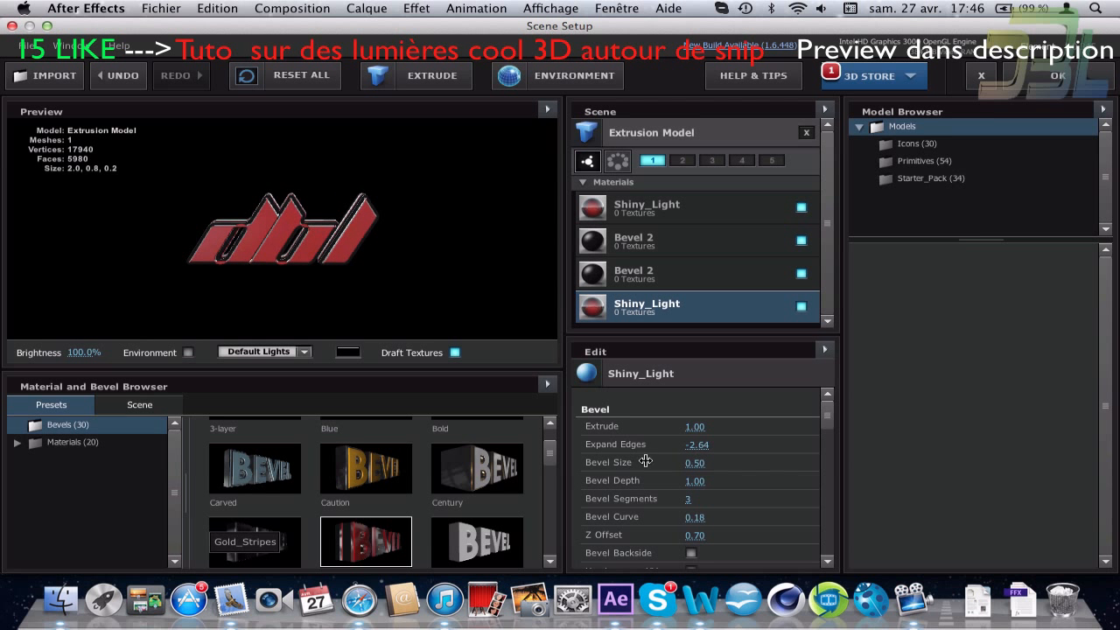
drag(645, 462, 271, 426)
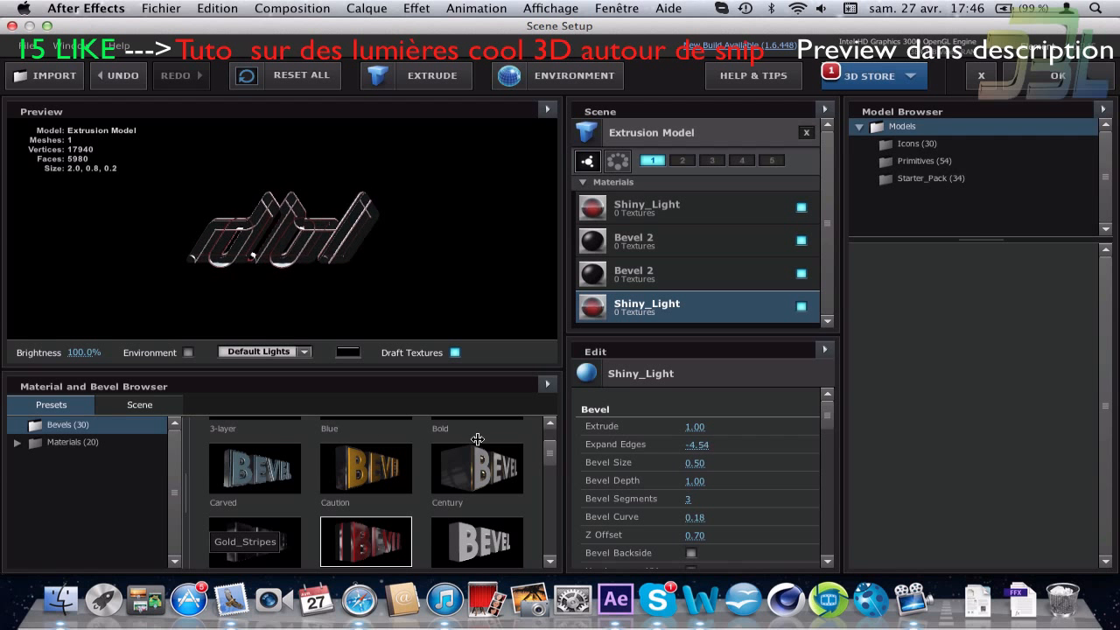
drag(477, 438, 705, 450)
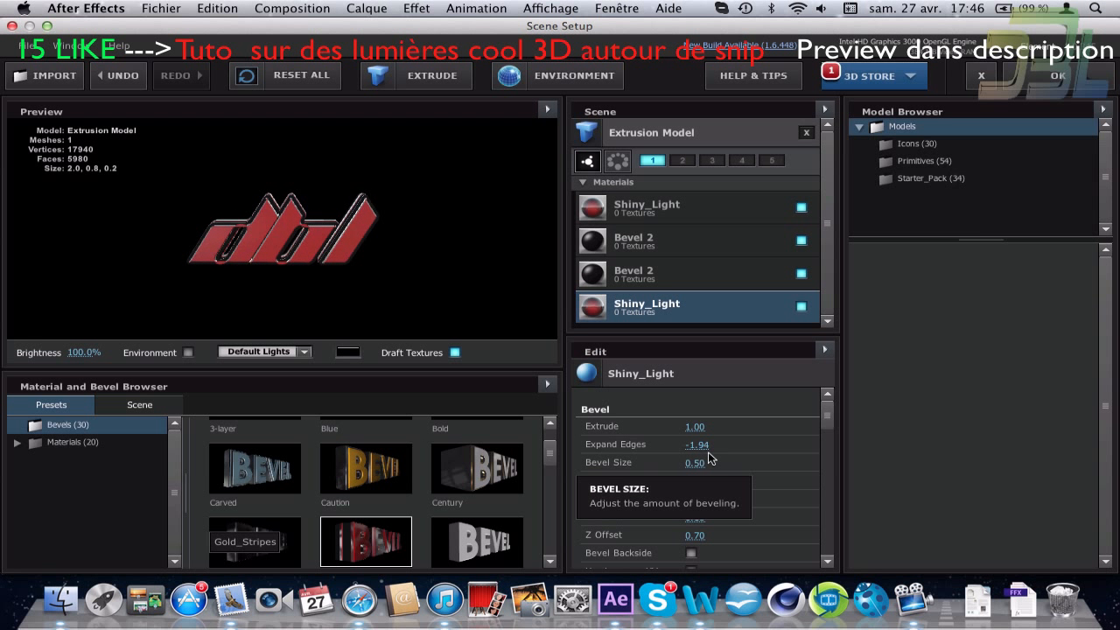
Step: Undo the last Expand Edges change on the last Shiny_Light material, and try a Bevel Size of 6.47 before reverting it
key(super+z)
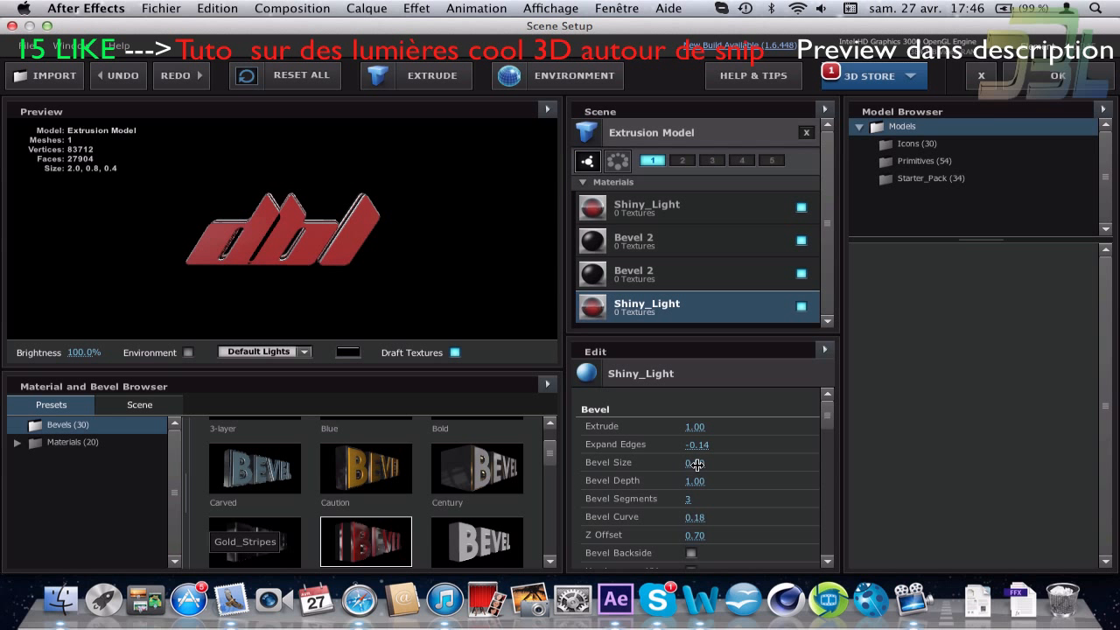
drag(700, 464, 1050, 314)
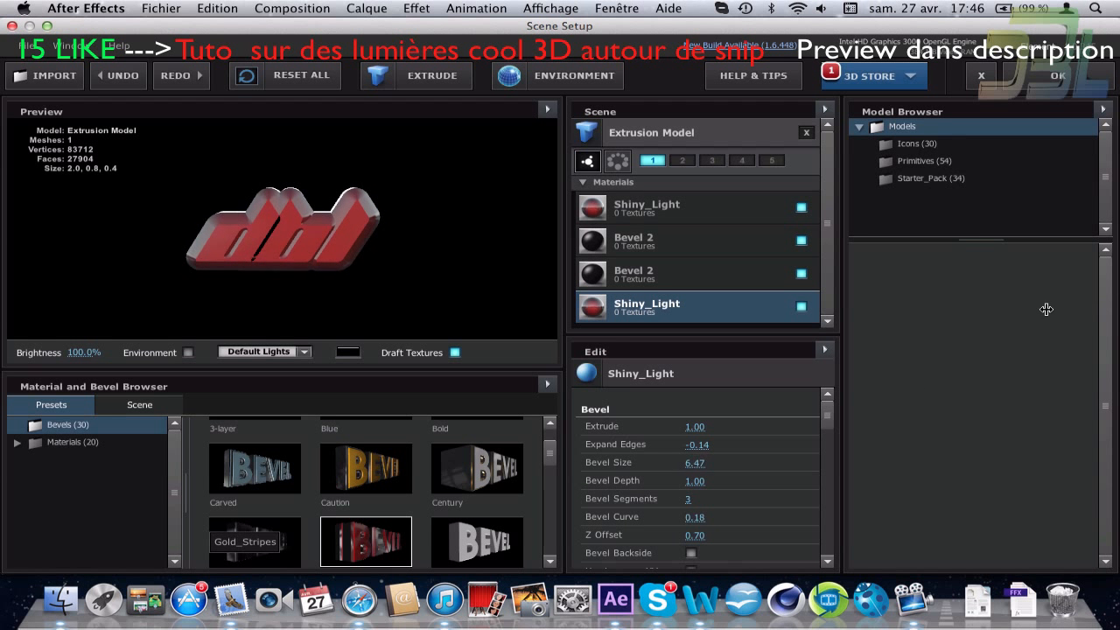
key(super+z)
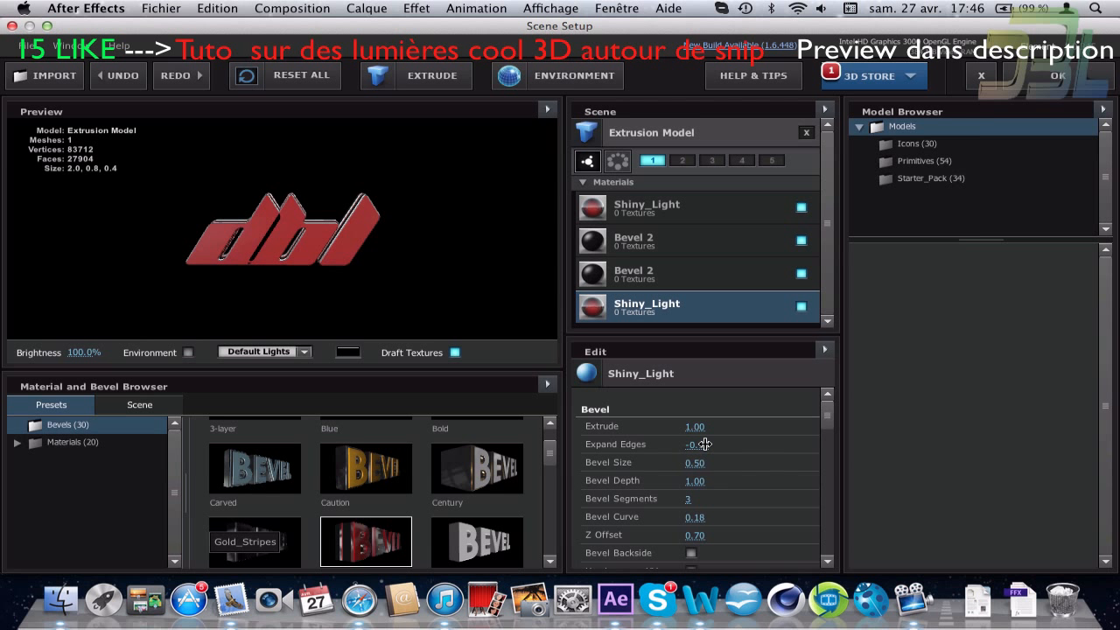
Step: Try several Bevel Depth values on the last Shiny_Light material, settle on 4.44, and check the dbl model from another angle
drag(705, 484, 953, 438)
drag(397, 312, 340, 310)
drag(701, 484, 27, 473)
drag(3, 516, 705, 488)
click(704, 489)
key(super+z)
key(super+z)
key(super+z)
key(super+z)
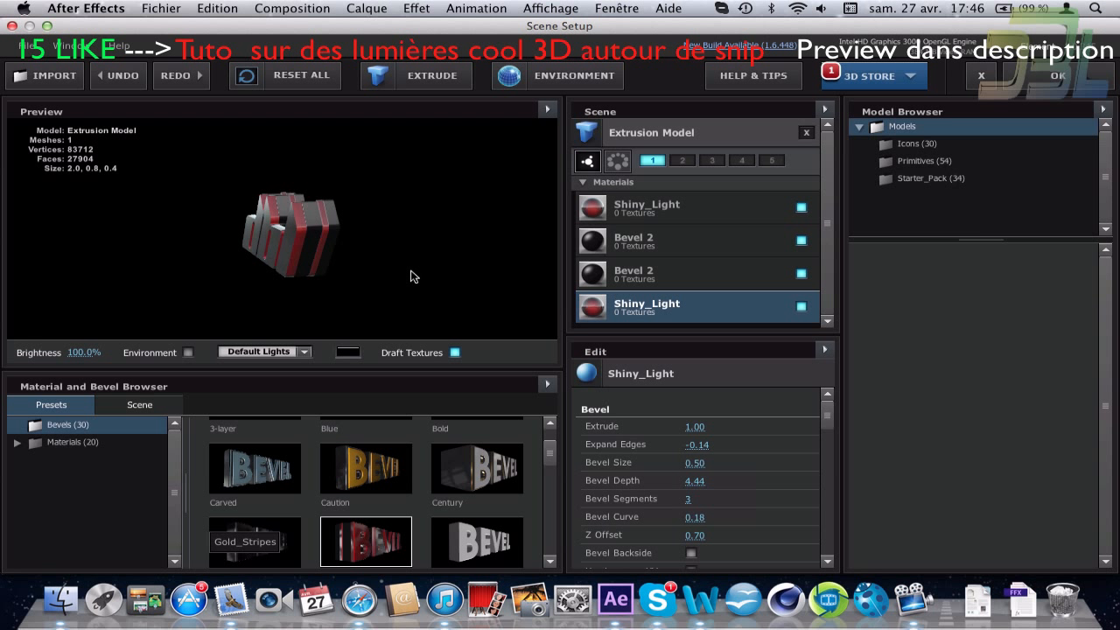
drag(414, 276, 461, 244)
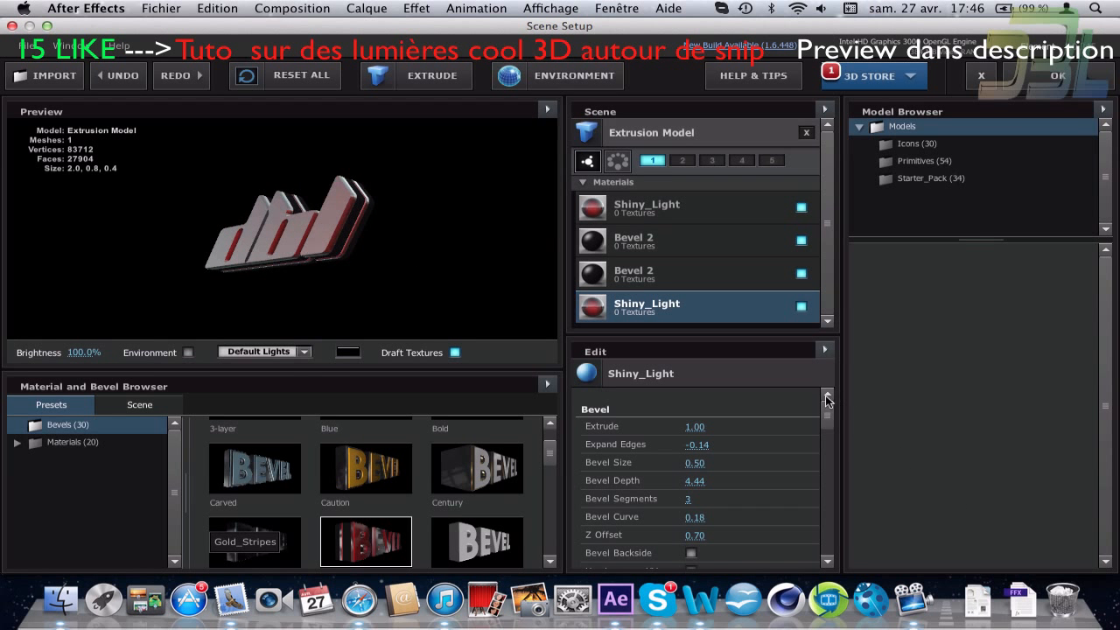
Step: Try a Reflection Fresnel of -1.00 on the last Shiny_Light material and set it to 0.73
drag(827, 401, 836, 482)
drag(340, 250, 395, 268)
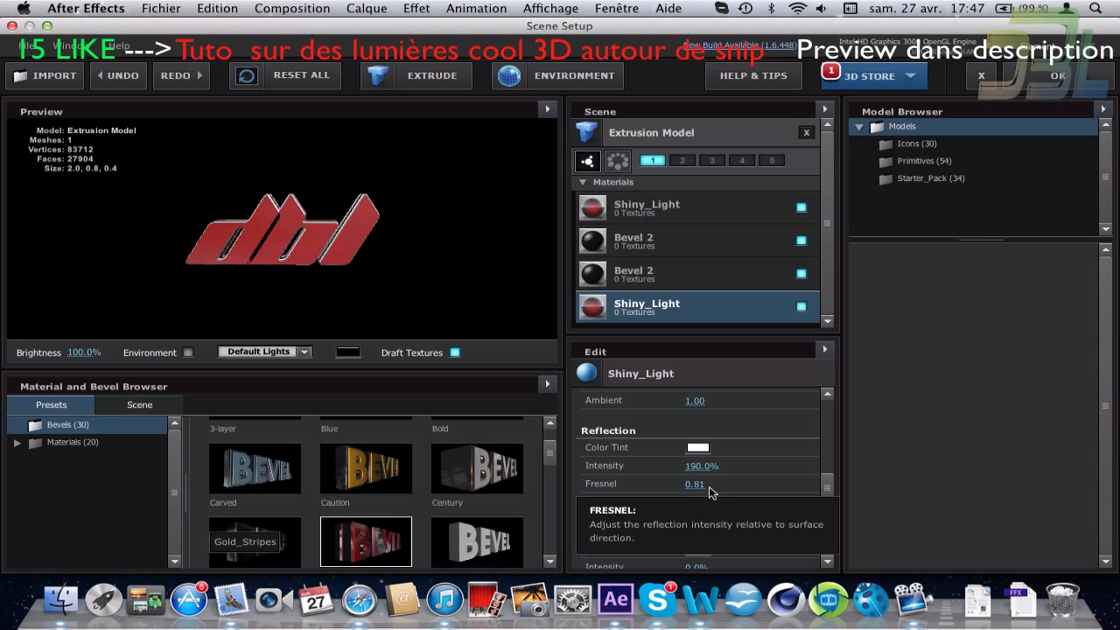
drag(711, 492, 631, 495)
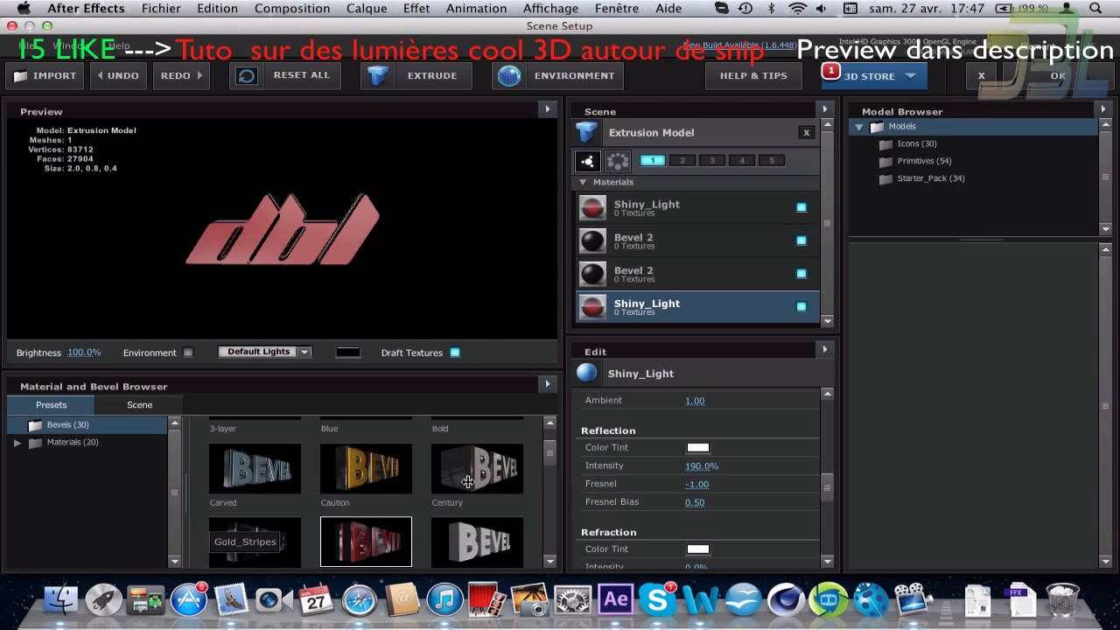
drag(468, 481, 719, 508)
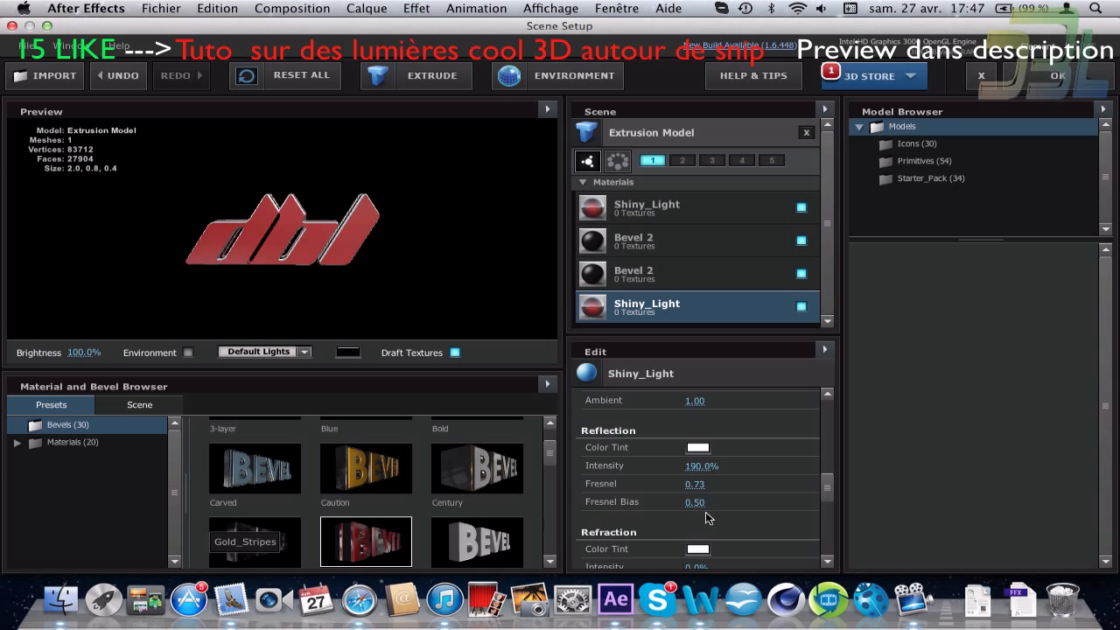
Step: Try black and bright green as the Reflection Color Tint of the last Shiny_Light material and cancel the color change
scroll(830, 482, up, 1)
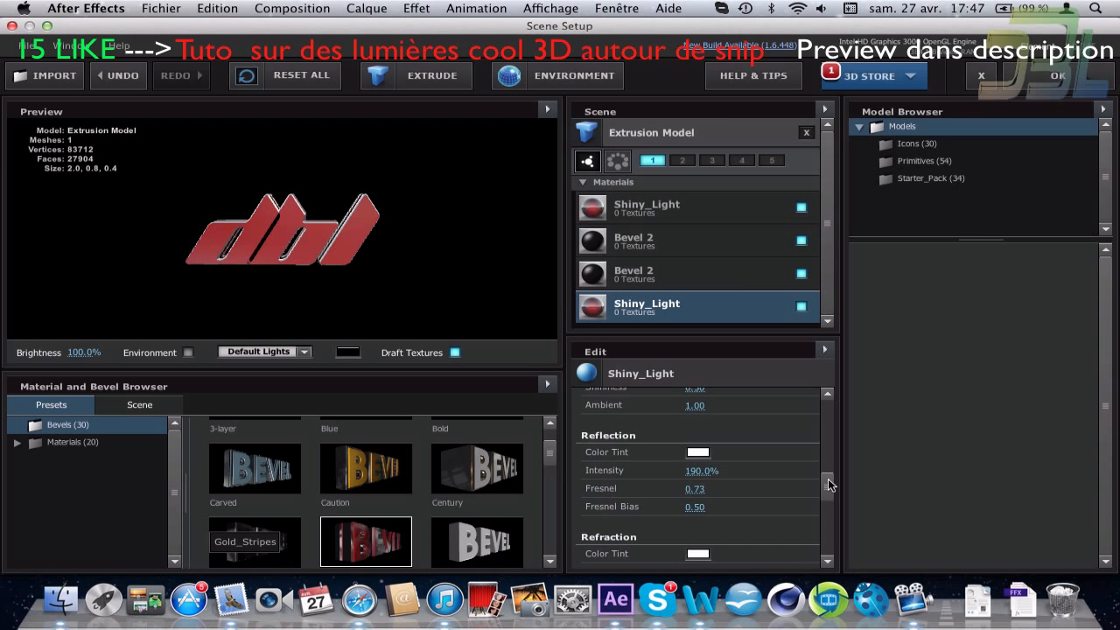
click(698, 452)
mouse_move(580, 251)
mouse_down()
mouse_move(470, 187)
mouse_move(414, 185)
mouse_move(358, 52)
mouse_up()
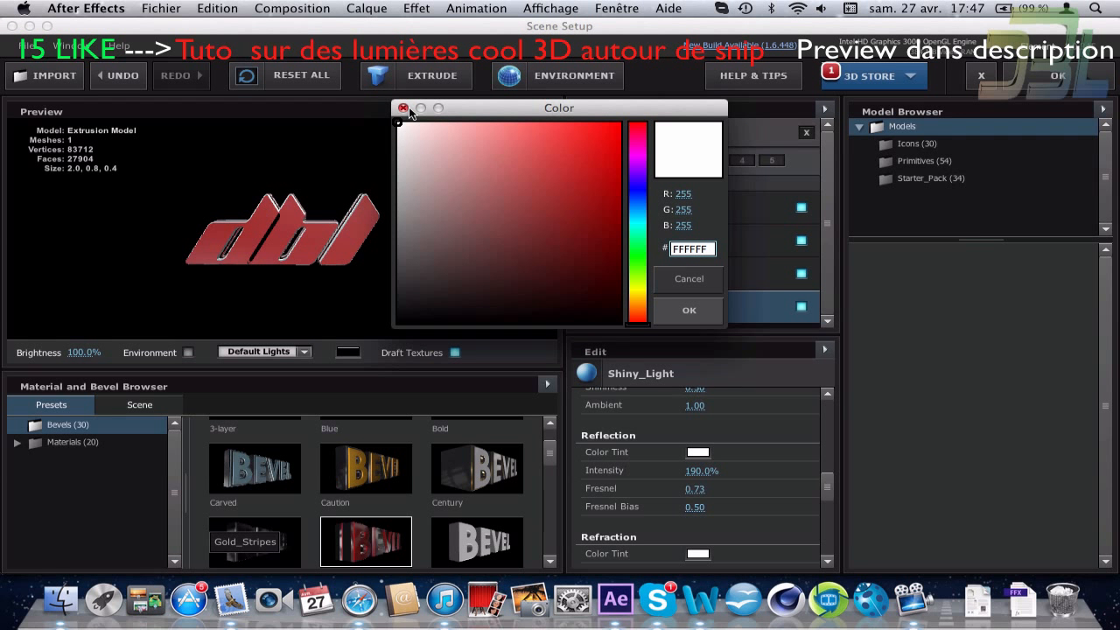
click(403, 107)
mouse_move(389, 225)
mouse_down()
mouse_move(295, 256)
mouse_move(393, 198)
mouse_move(385, 220)
mouse_move(400, 238)
mouse_move(380, 209)
mouse_up()
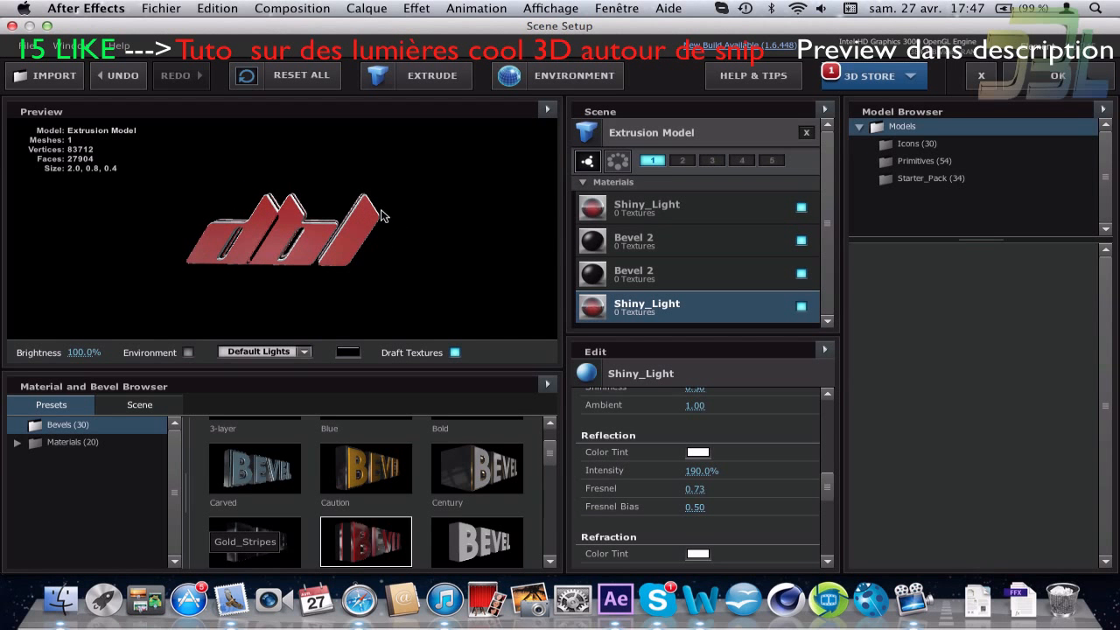
click(698, 451)
drag(487, 257, 664, 351)
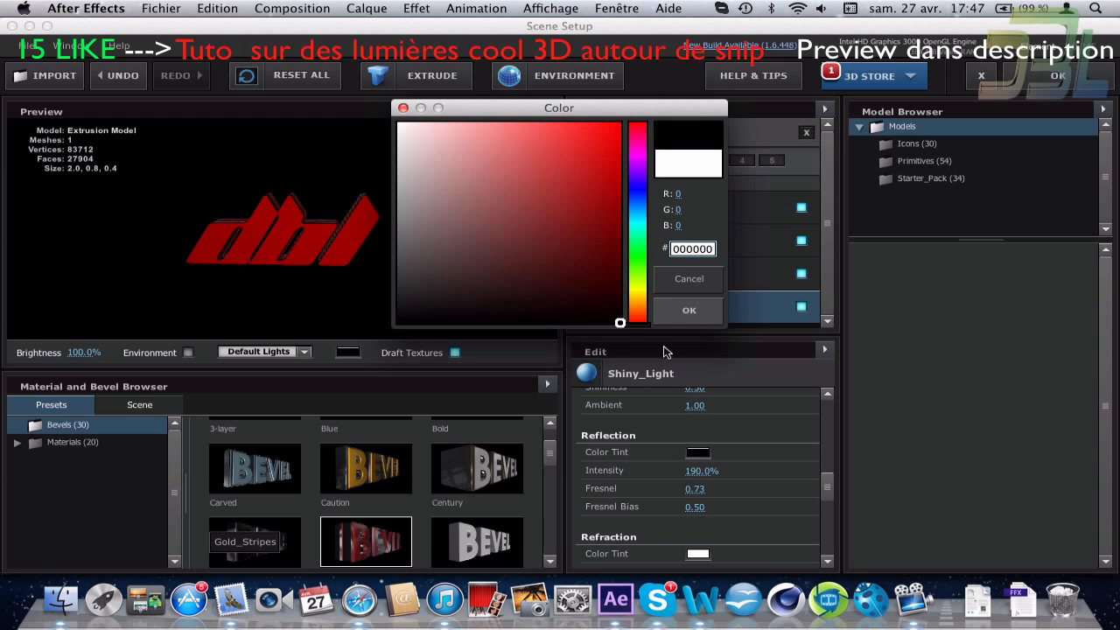
mouse_move(649, 270)
mouse_down()
mouse_move(638, 199)
mouse_move(644, 273)
mouse_move(654, 93)
mouse_up()
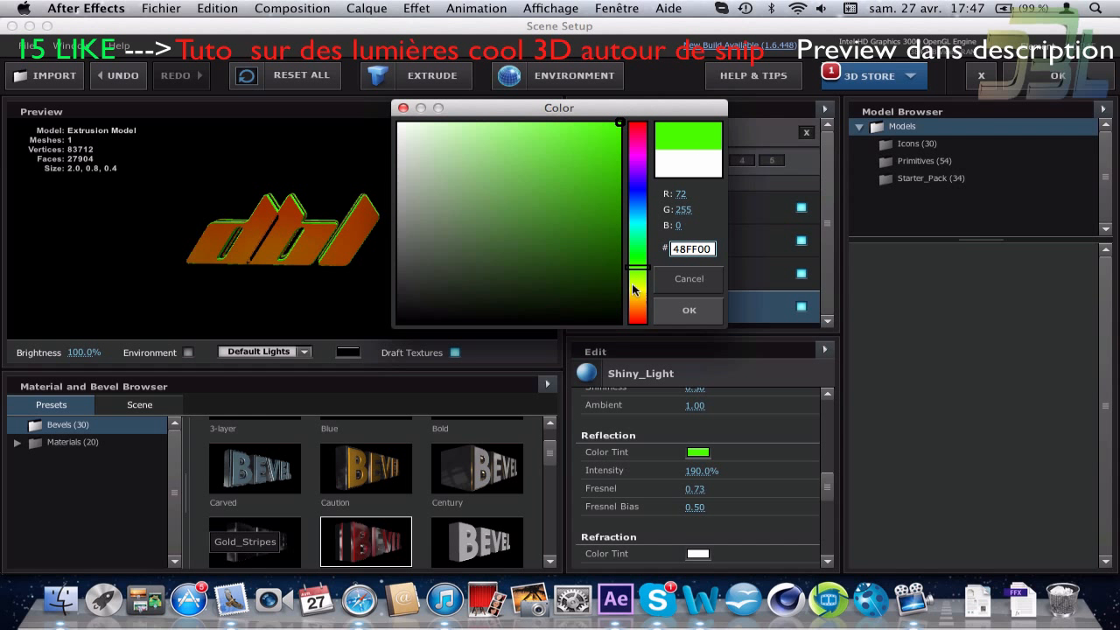
click(687, 280)
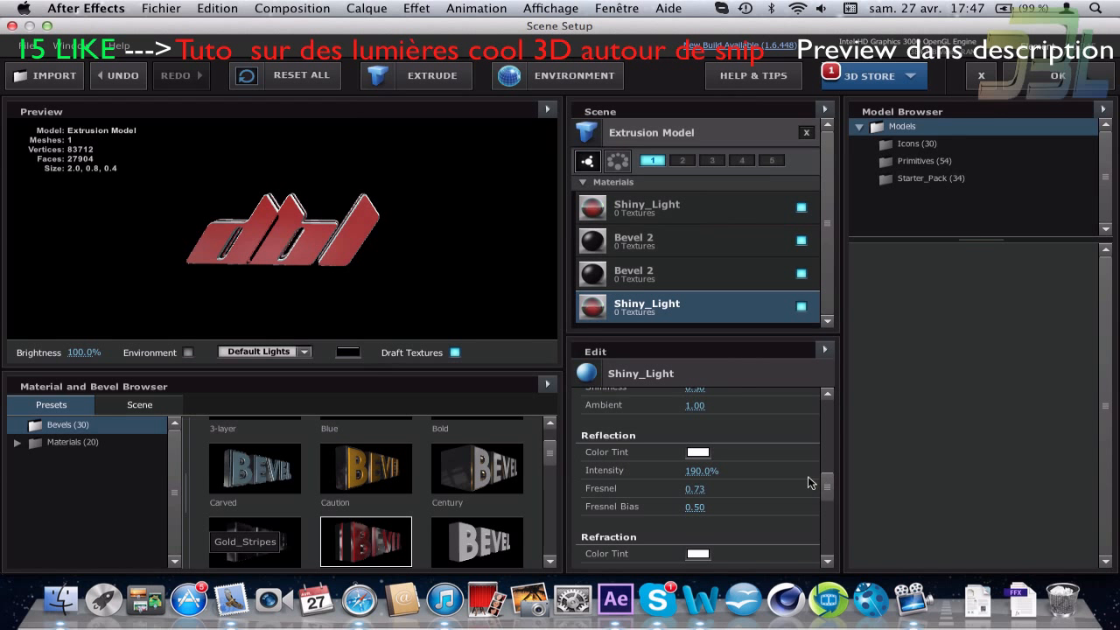
Step: Try black as the Illumination color of the last Shiny_Light material and undo the color change
scroll(830, 489, up, 1)
drag(829, 489, 829, 522)
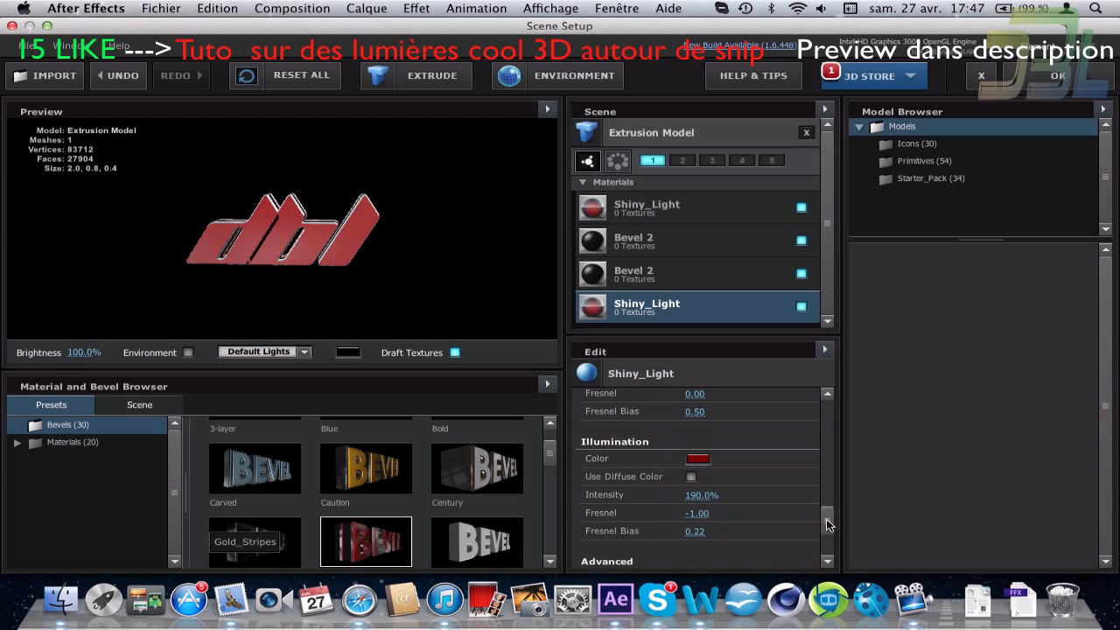
click(699, 458)
click(442, 175)
mouse_move(433, 145)
mouse_down()
mouse_move(396, 67)
mouse_move(622, 183)
mouse_move(518, 112)
mouse_move(636, 344)
mouse_up()
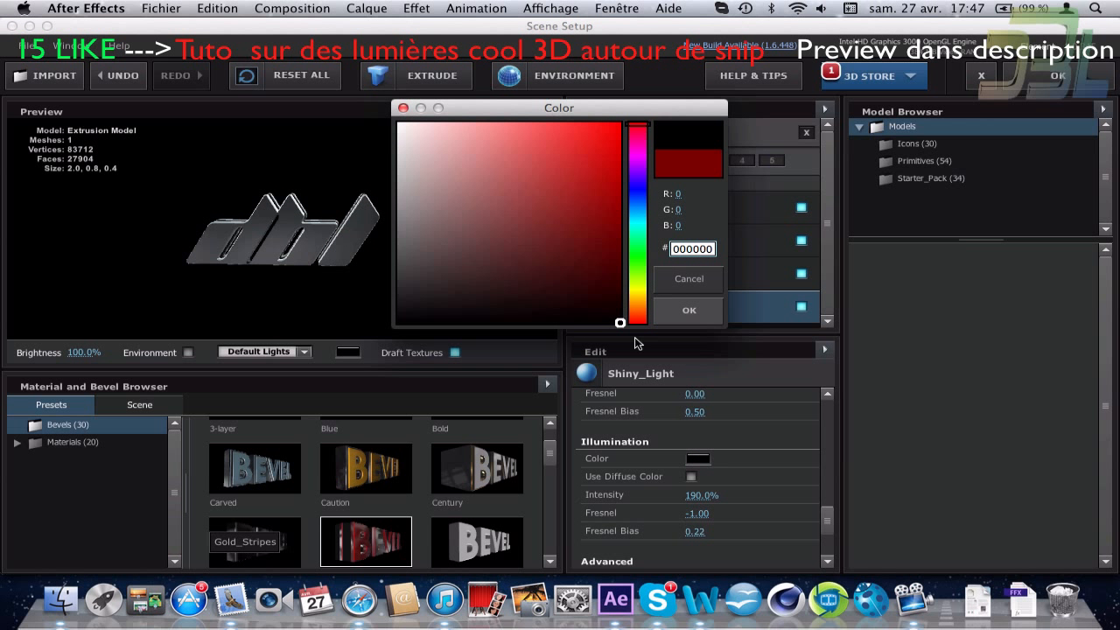
click(696, 311)
key(super+z)
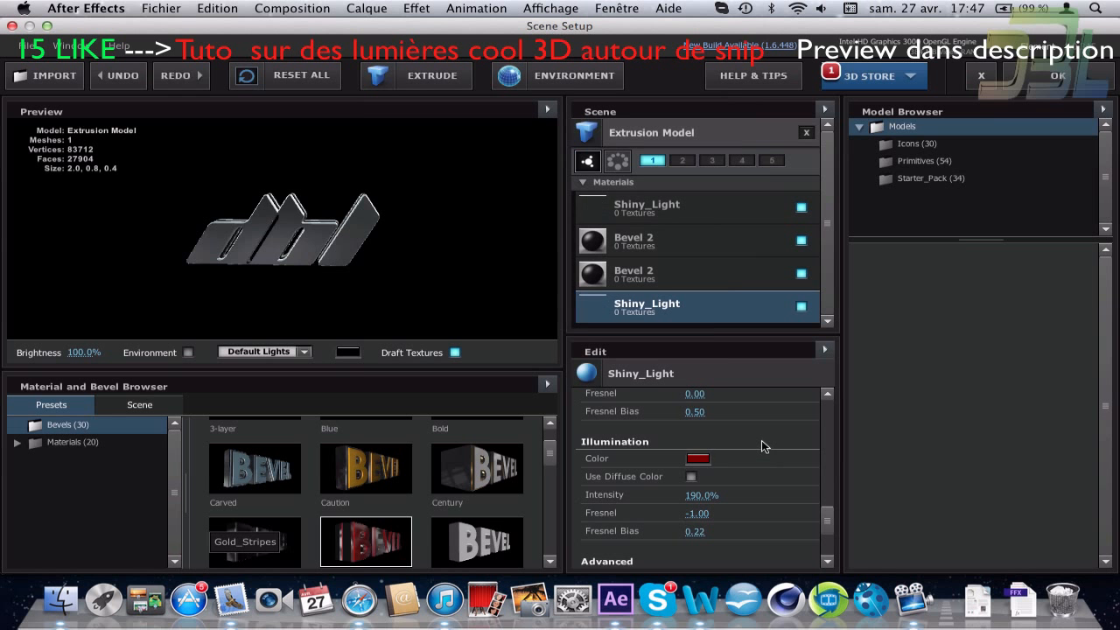
drag(824, 515, 806, 344)
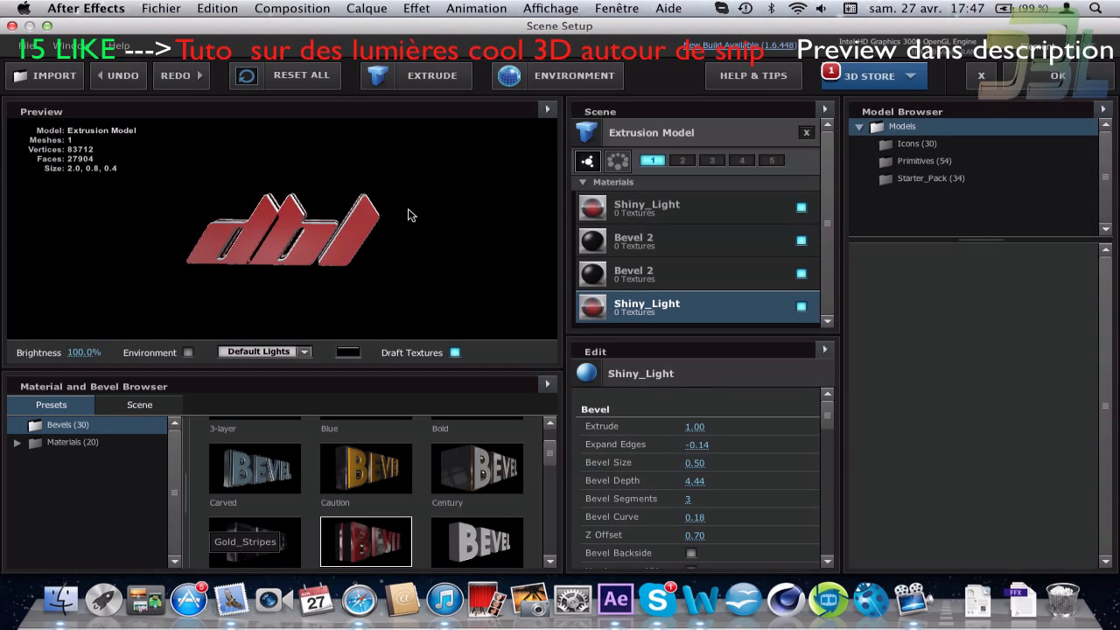
drag(408, 208, 383, 212)
Step: Assign the Extrusion Model to group 2, add the biohazard icon model to the scene, and inspect it from several angles
click(930, 158)
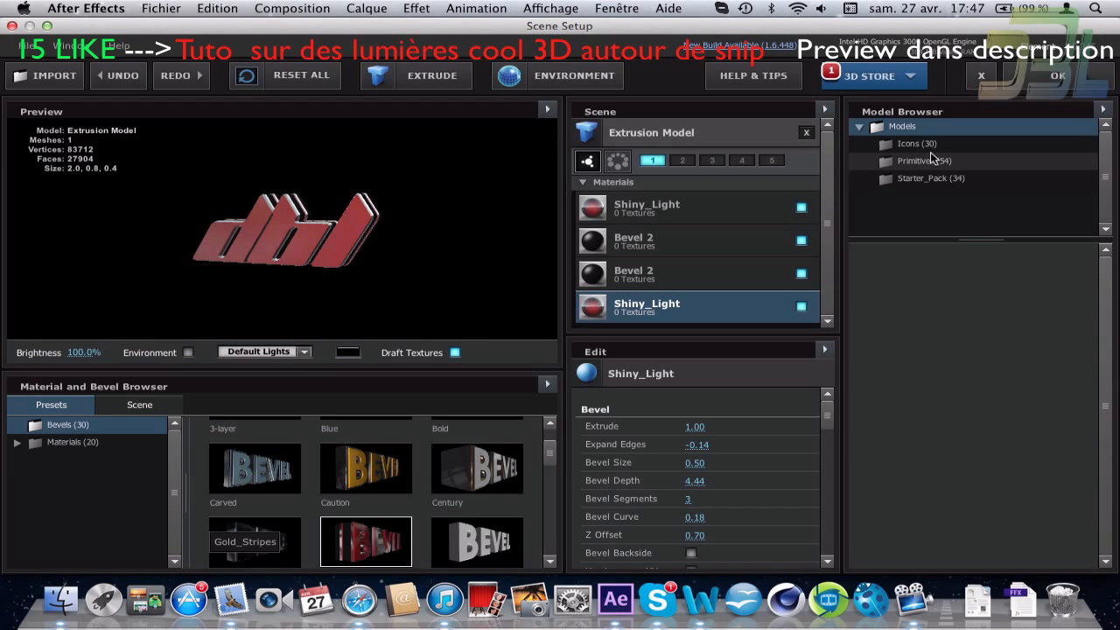
click(946, 145)
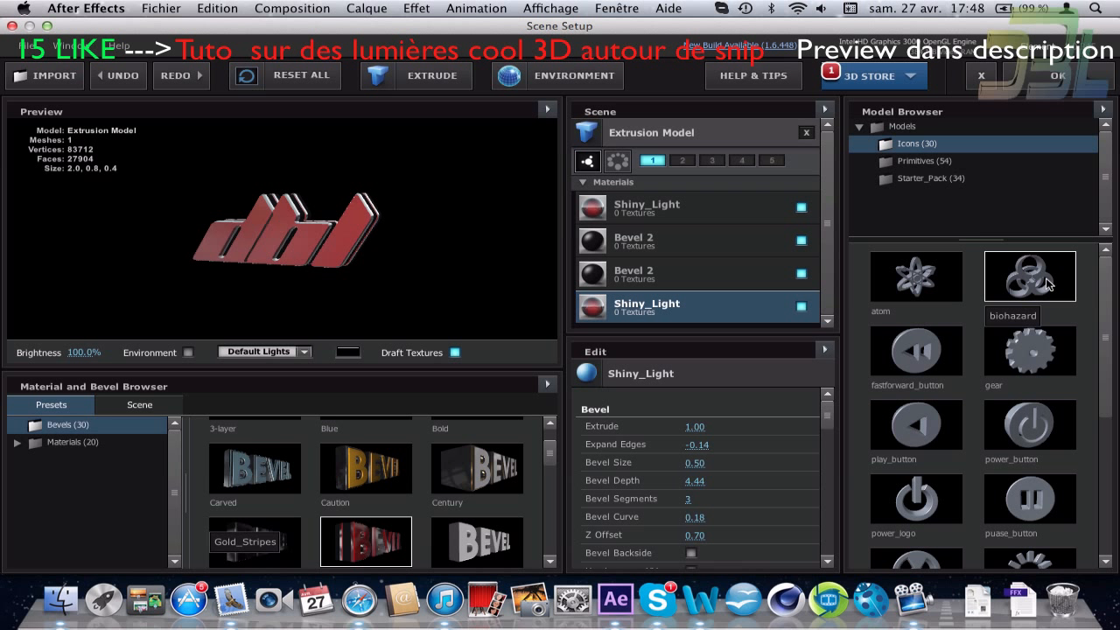
click(681, 161)
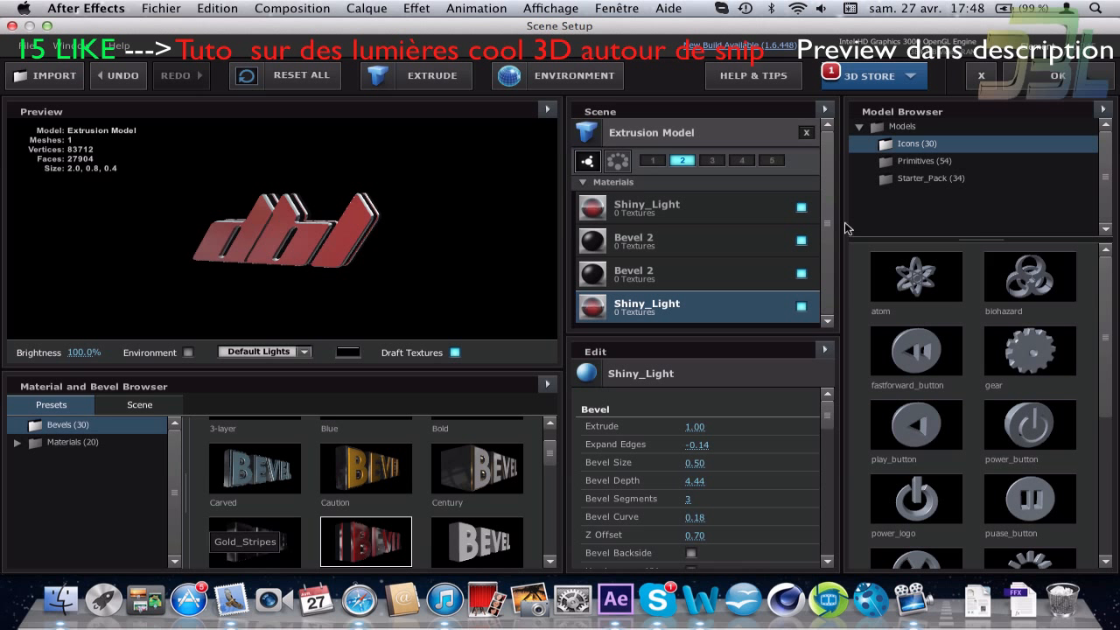
click(1022, 312)
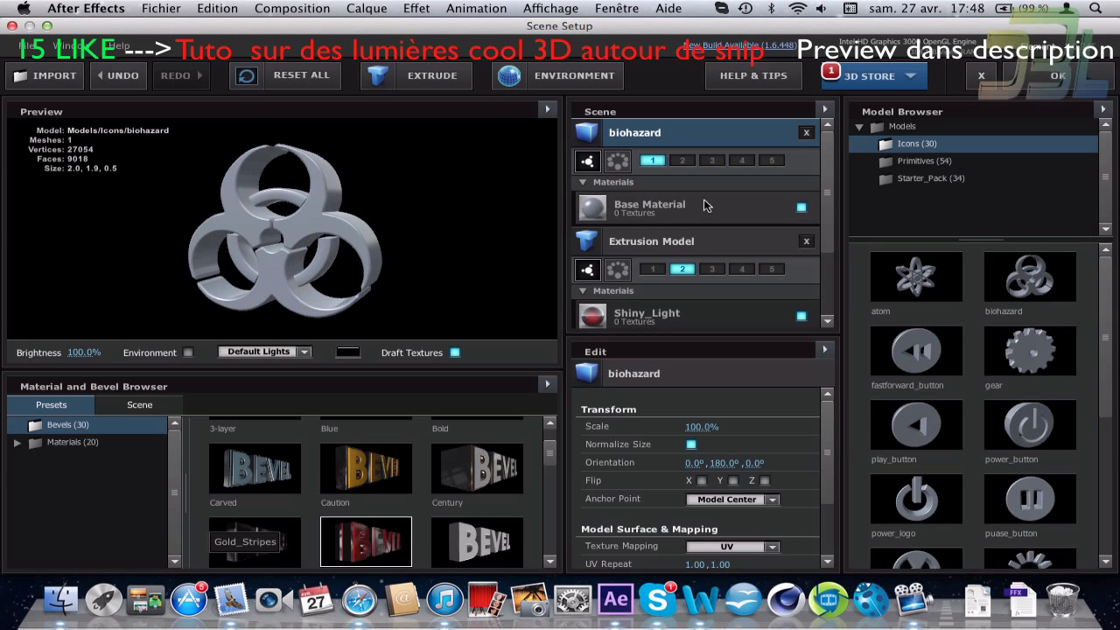
drag(367, 292, 445, 251)
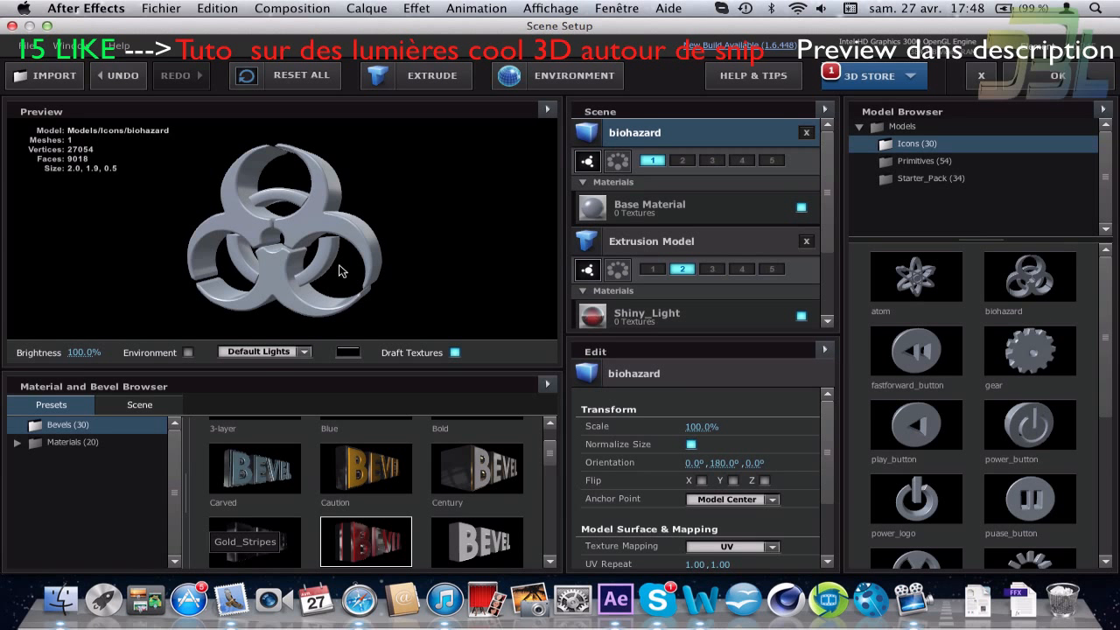
drag(339, 264, 367, 249)
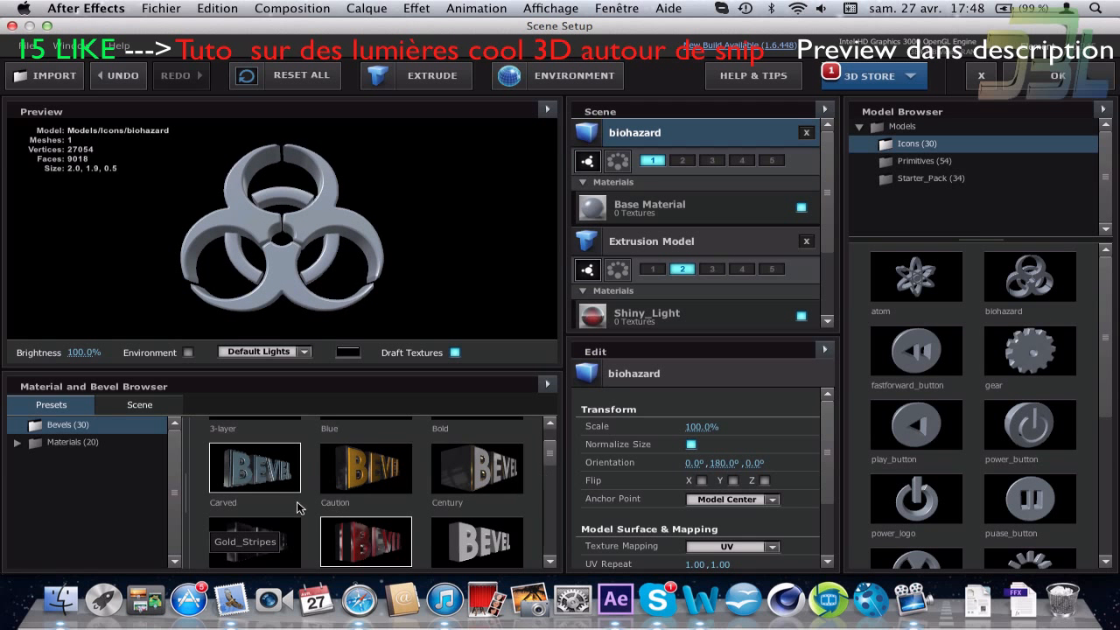
drag(552, 448, 551, 460)
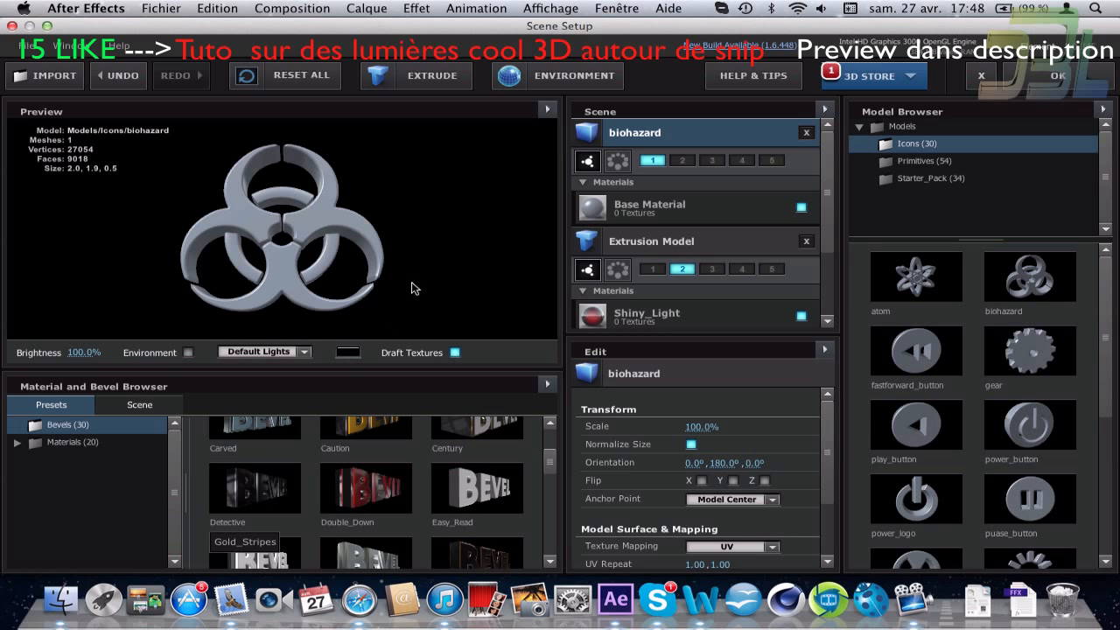
drag(417, 289, 347, 295)
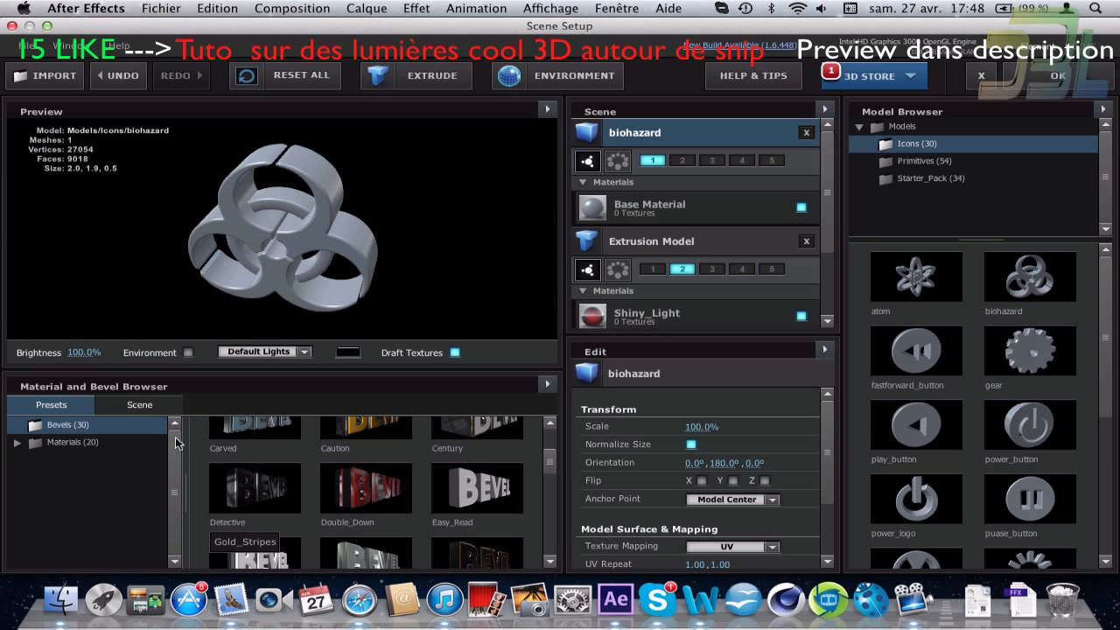
Step: Apply the concrete_rocky material from the Concrete Pro_Shaders to the biohazard model
click(17, 442)
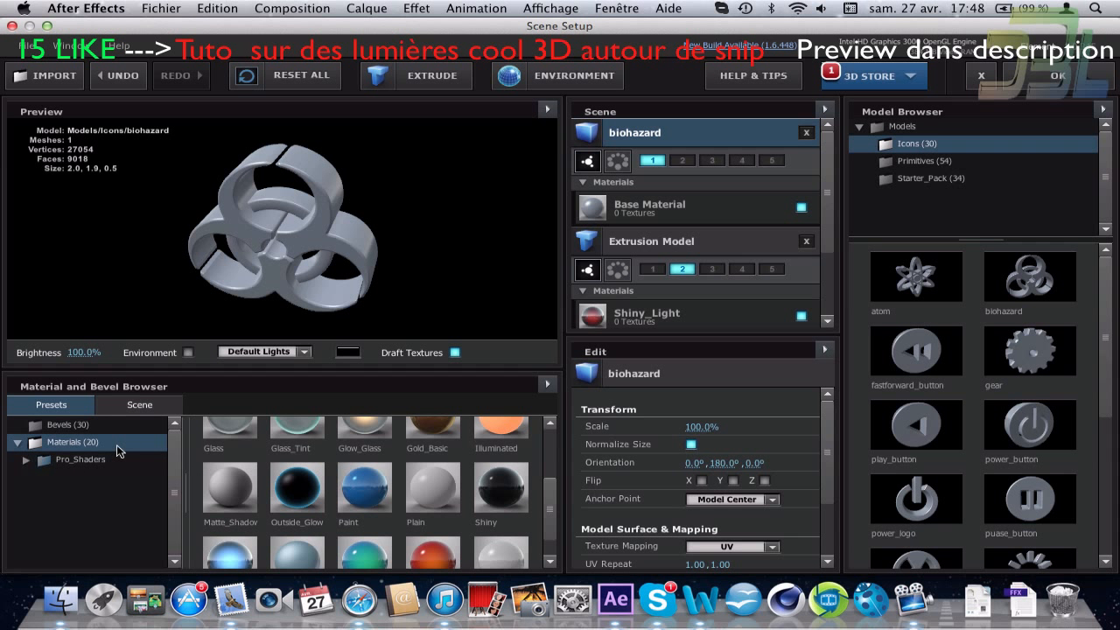
drag(306, 201, 343, 185)
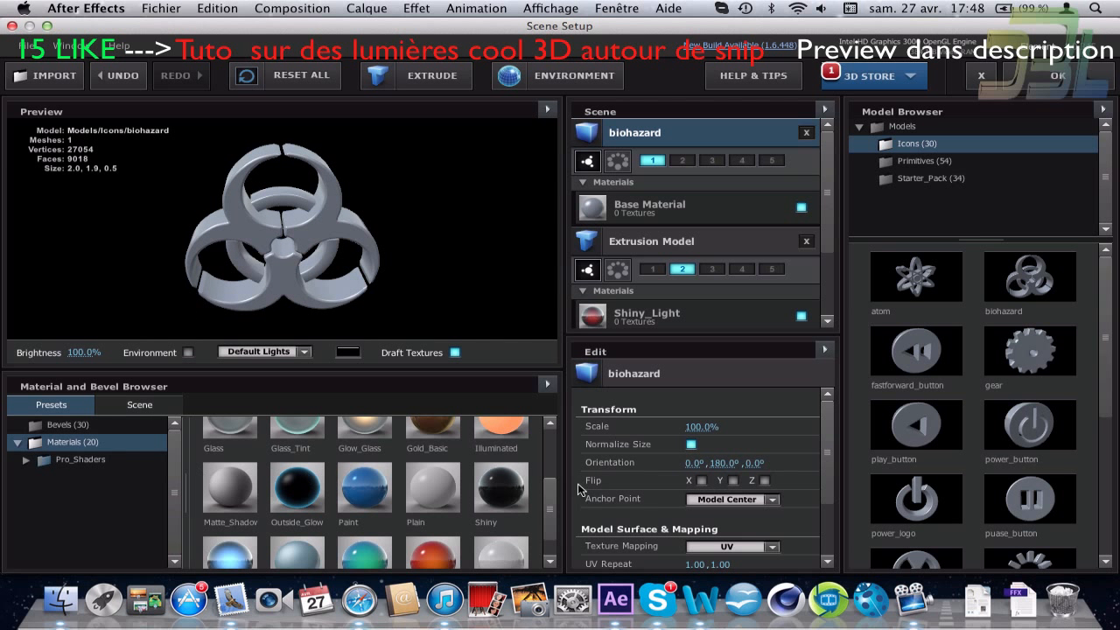
scroll(550, 523, down, 2)
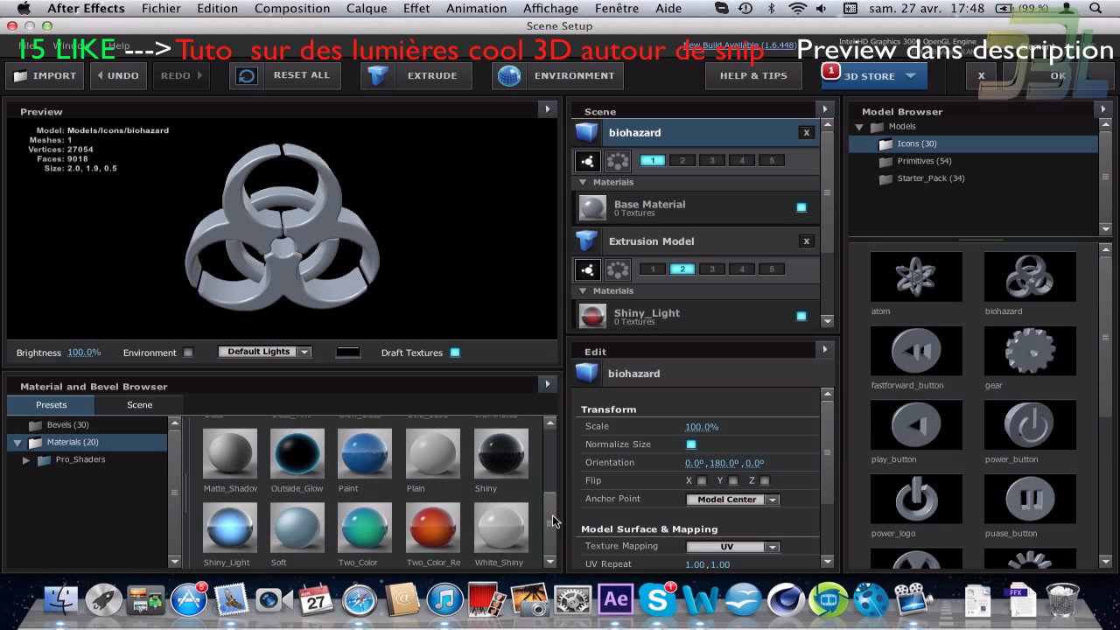
drag(552, 514, 542, 439)
click(60, 460)
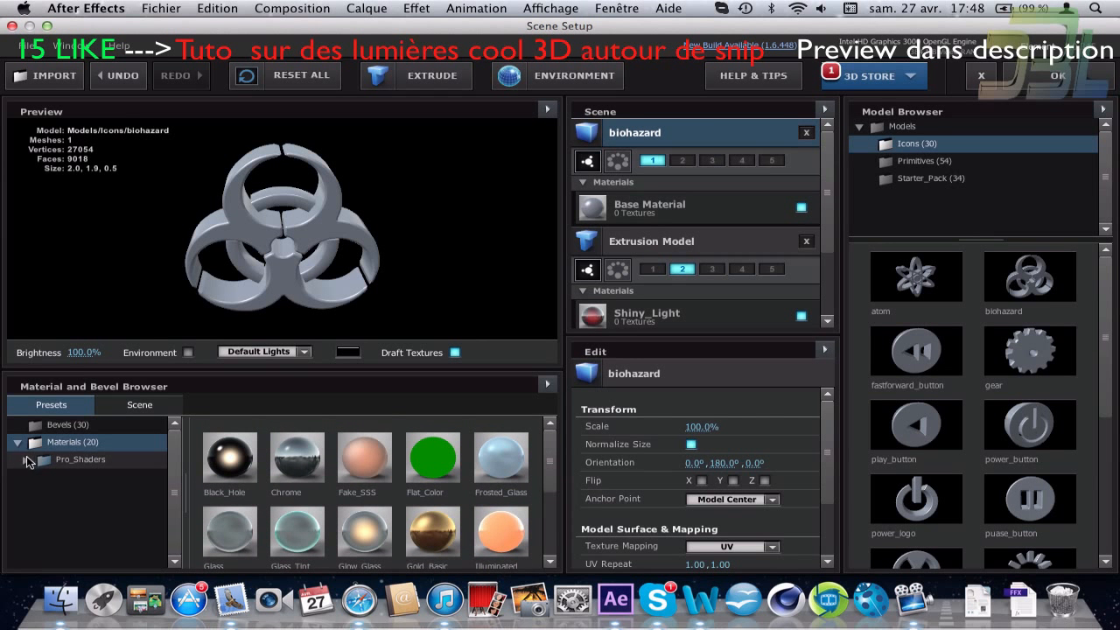
click(26, 459)
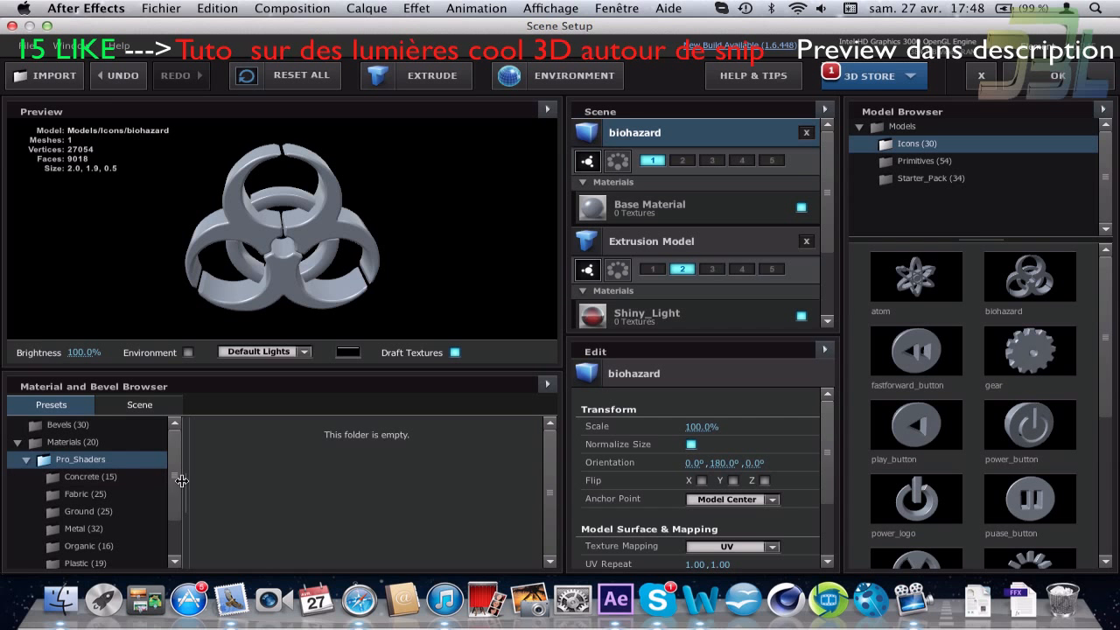
click(131, 480)
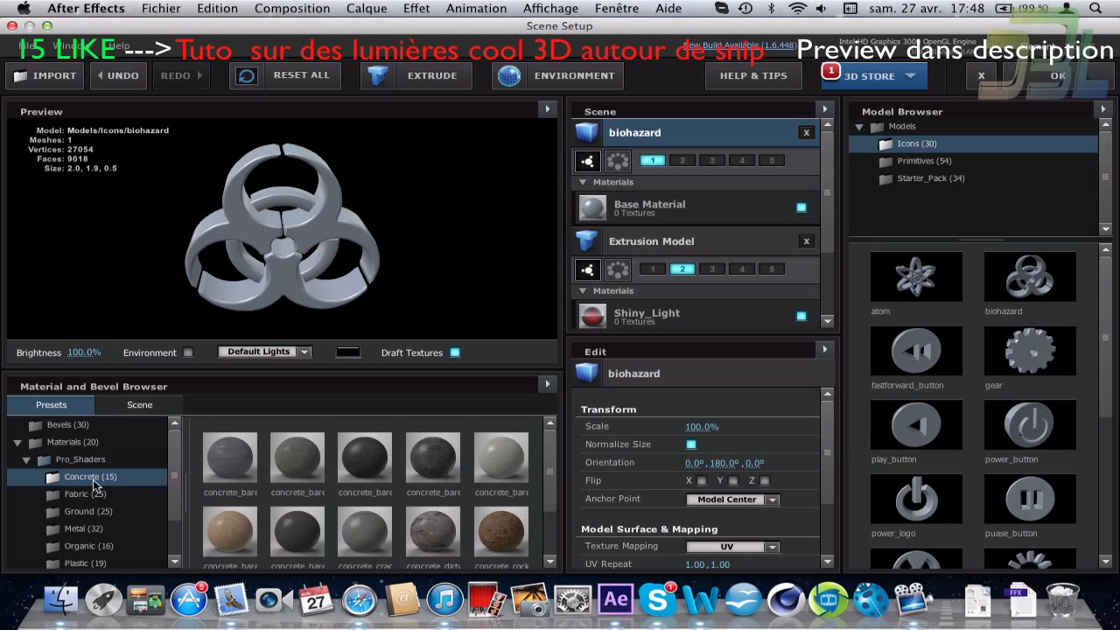
click(33, 443)
click(24, 462)
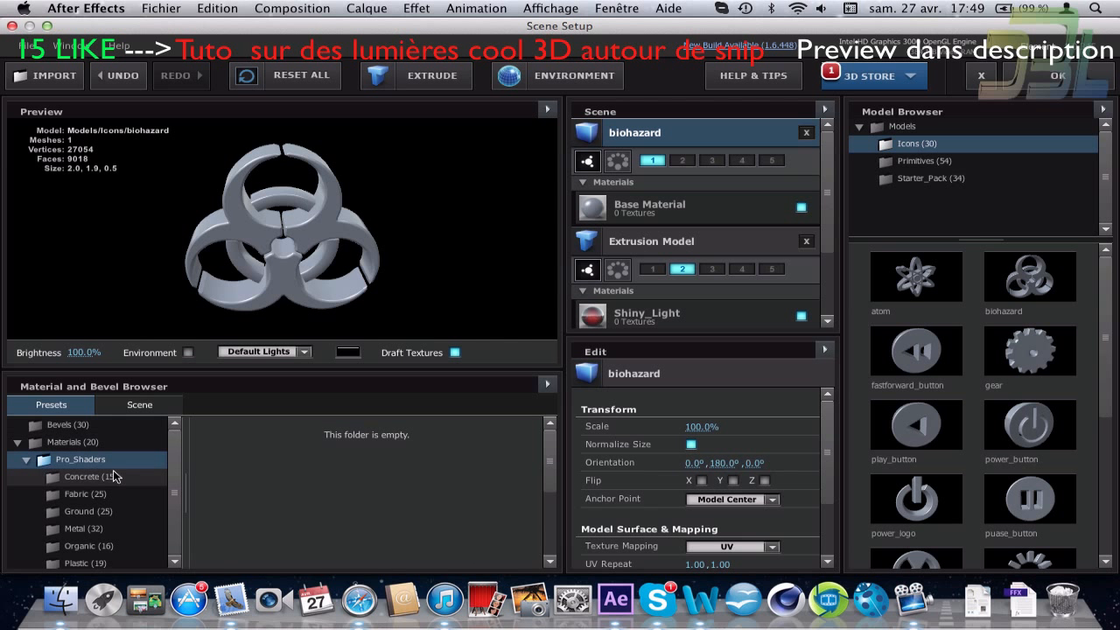
click(77, 477)
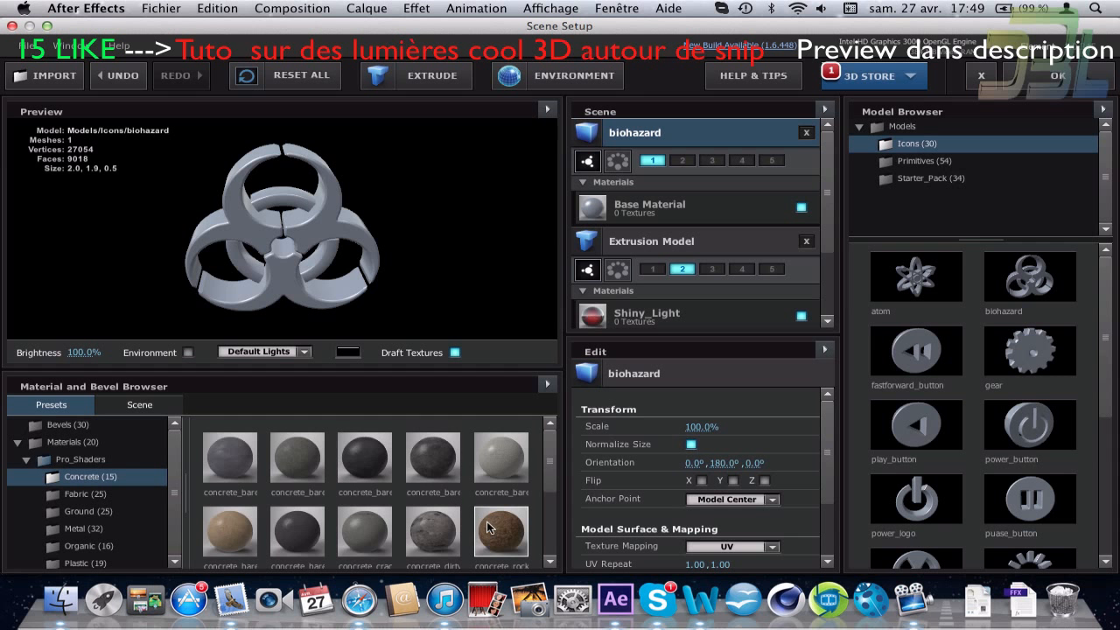
drag(501, 531, 262, 219)
drag(549, 471, 549, 549)
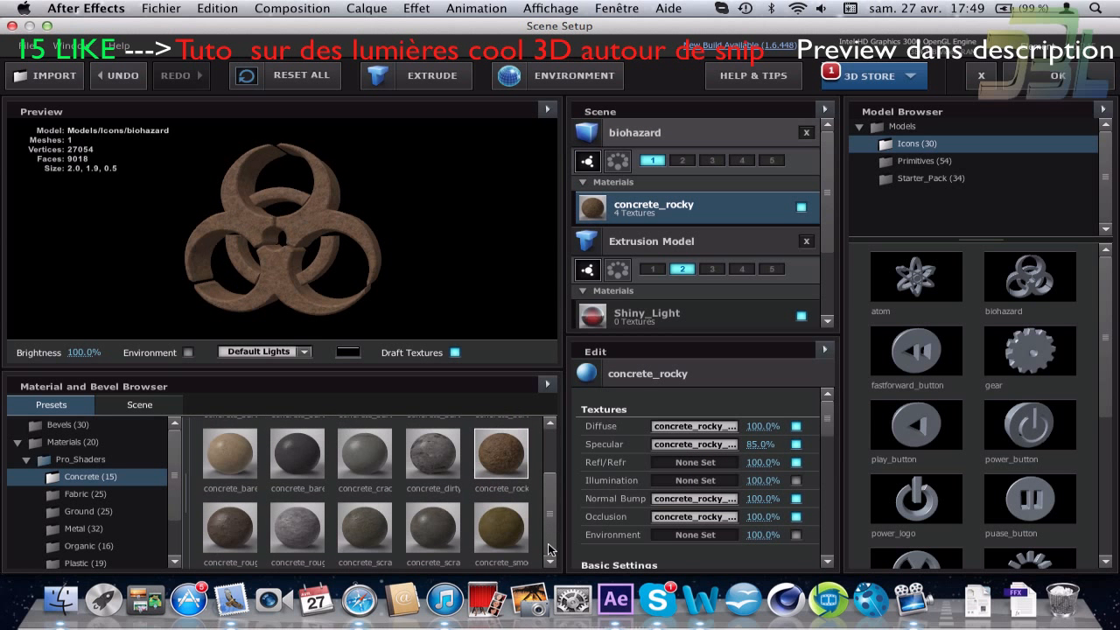
Step: Try a different Fresnel value, in the settings just above Refraction, for the biohazard's concrete_rocky material and undo the change
mouse_move(312, 199)
mouse_down()
mouse_move(367, 196)
mouse_move(312, 234)
mouse_move(321, 206)
mouse_up()
drag(824, 421, 832, 490)
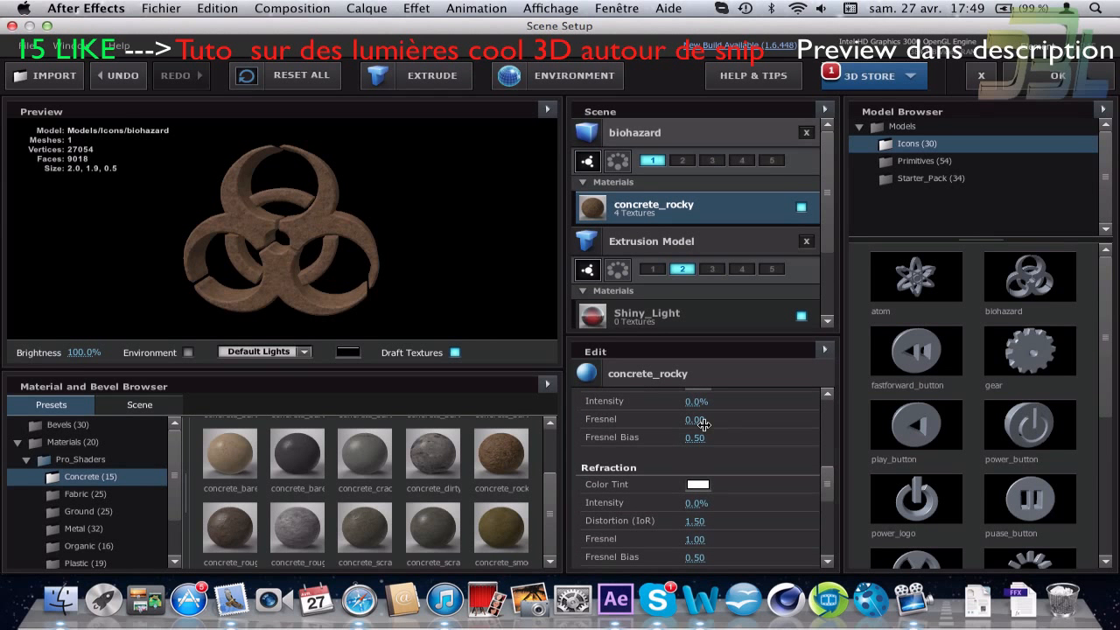
drag(700, 424, 930, 416)
key(super+z)
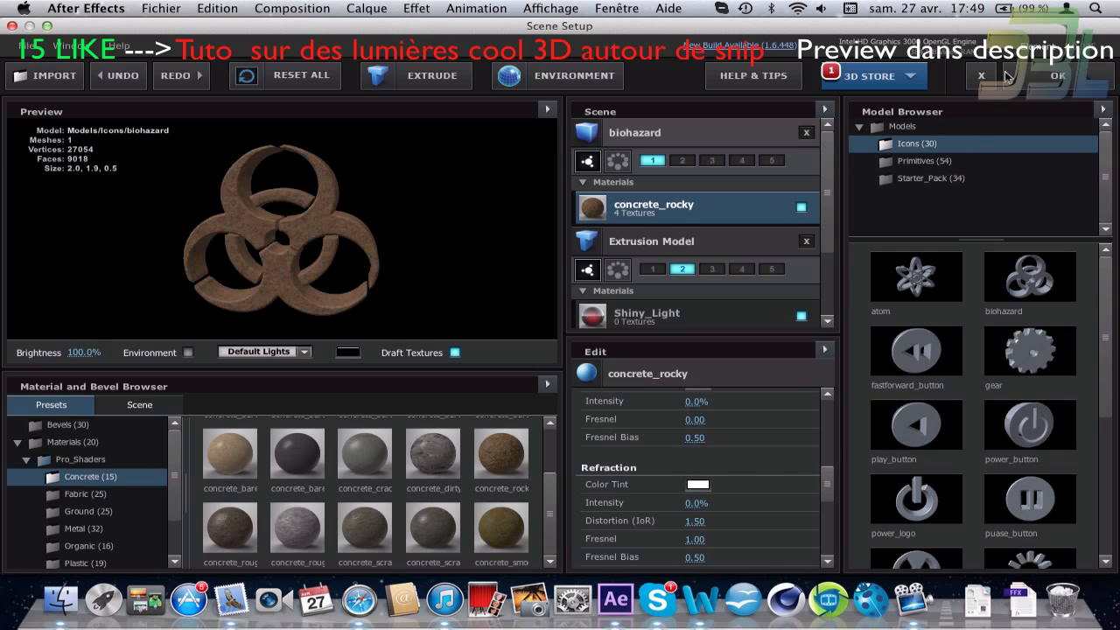
Step: Accept the Scene Setup and preview the biohazard and "dbl" text in the tuto youtube composition
click(1055, 76)
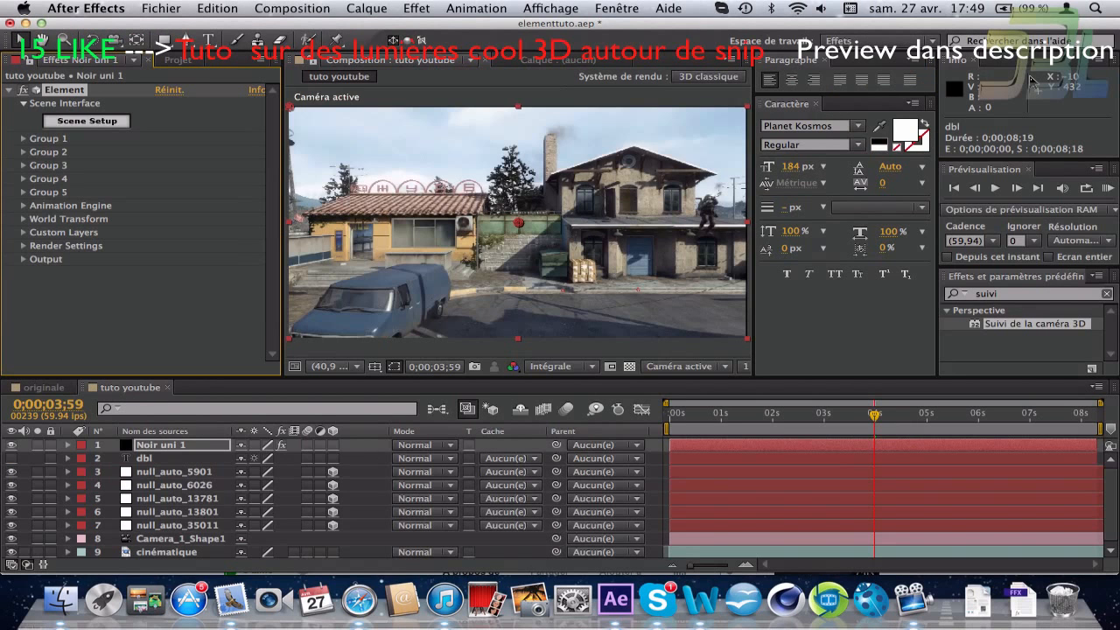
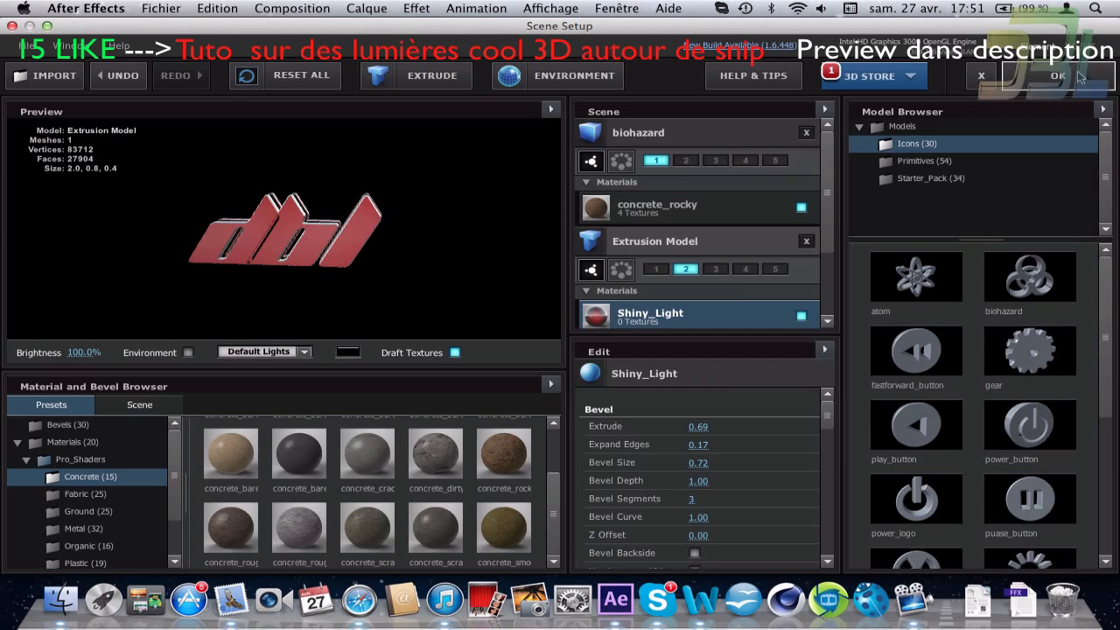
click(1078, 75)
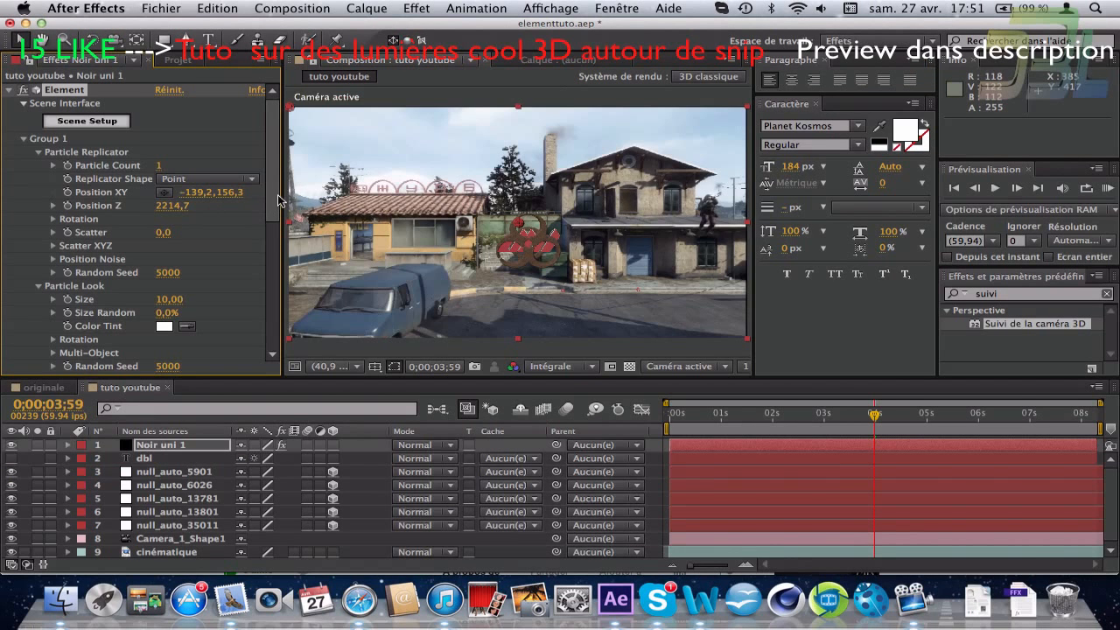
drag(760, 418, 806, 418)
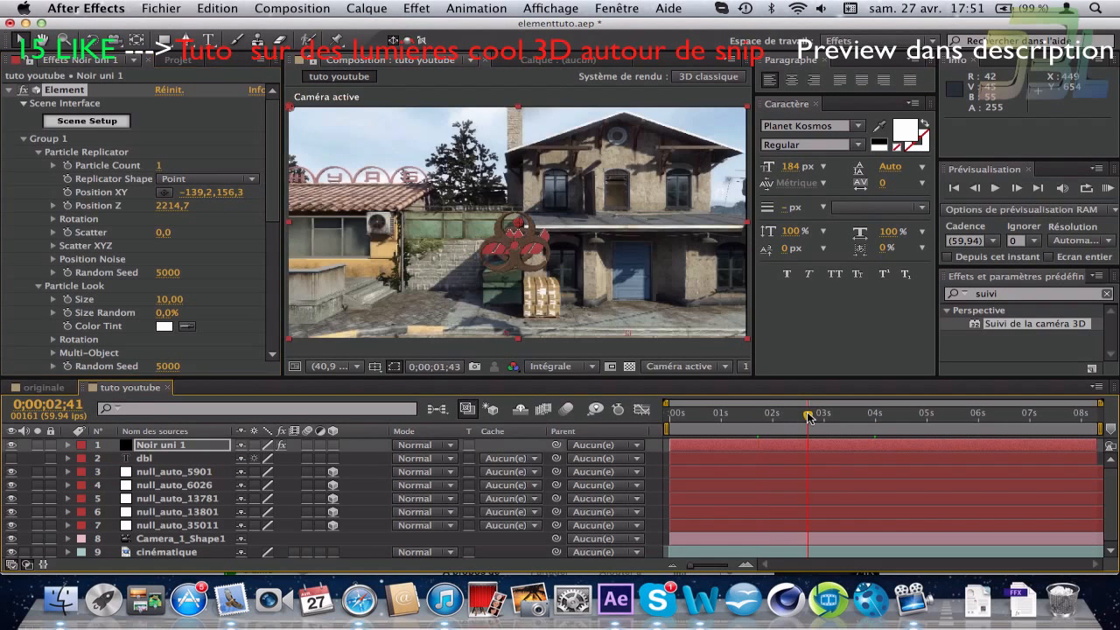
key(space)
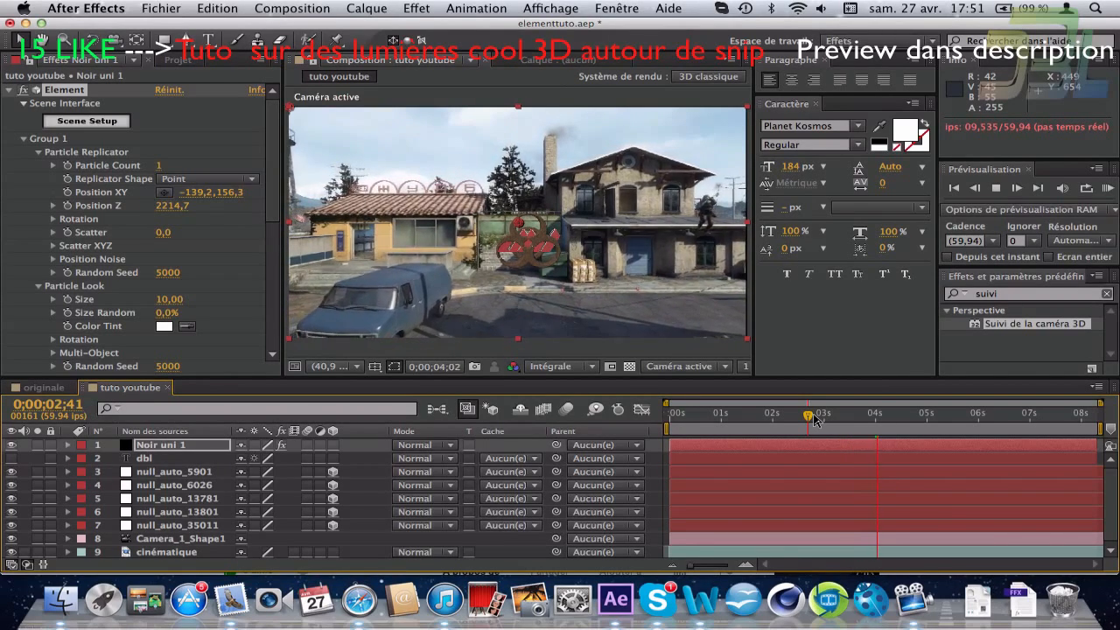
key(space)
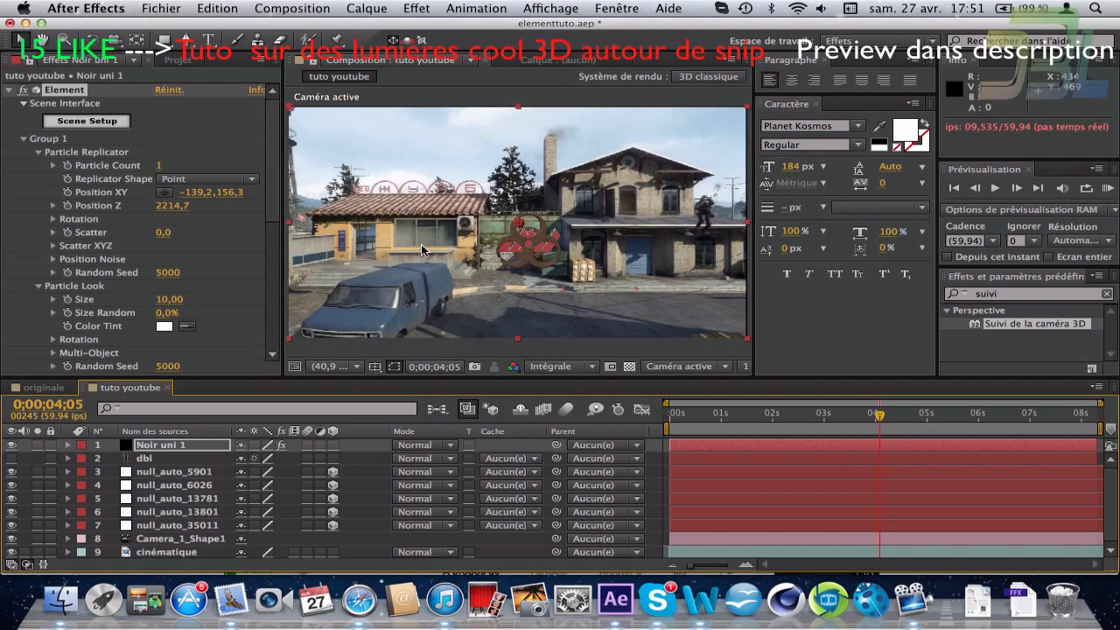
Step: Move the Group 1 biohazard to Position XY -321.2, -307.7 and Position Z 1614.7, and preview the shot
drag(174, 208, 120, 205)
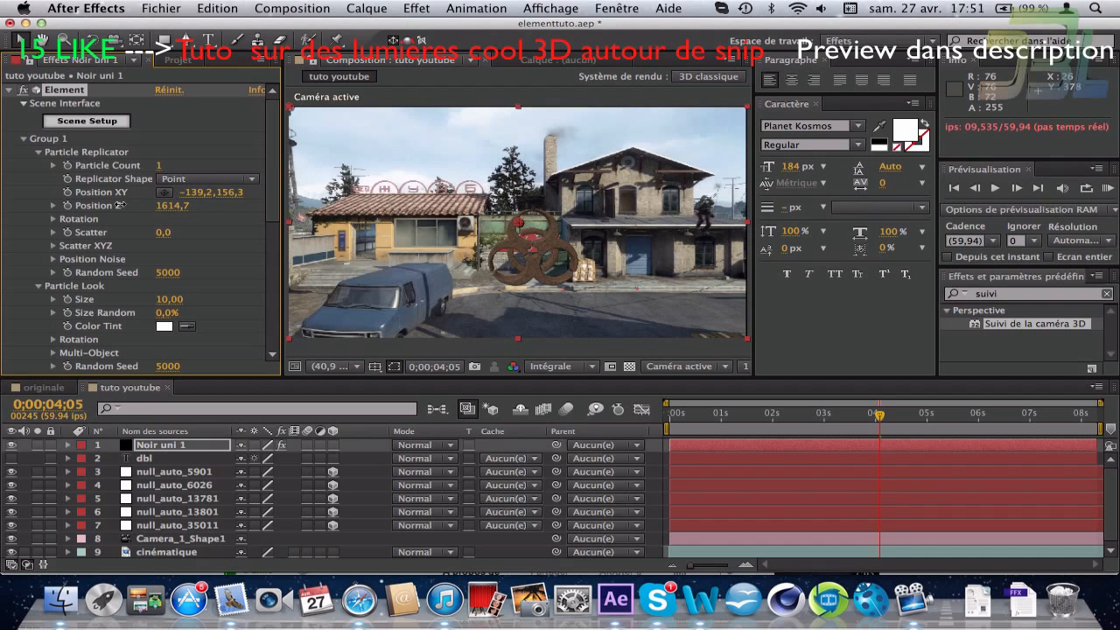
drag(232, 200, 3, 234)
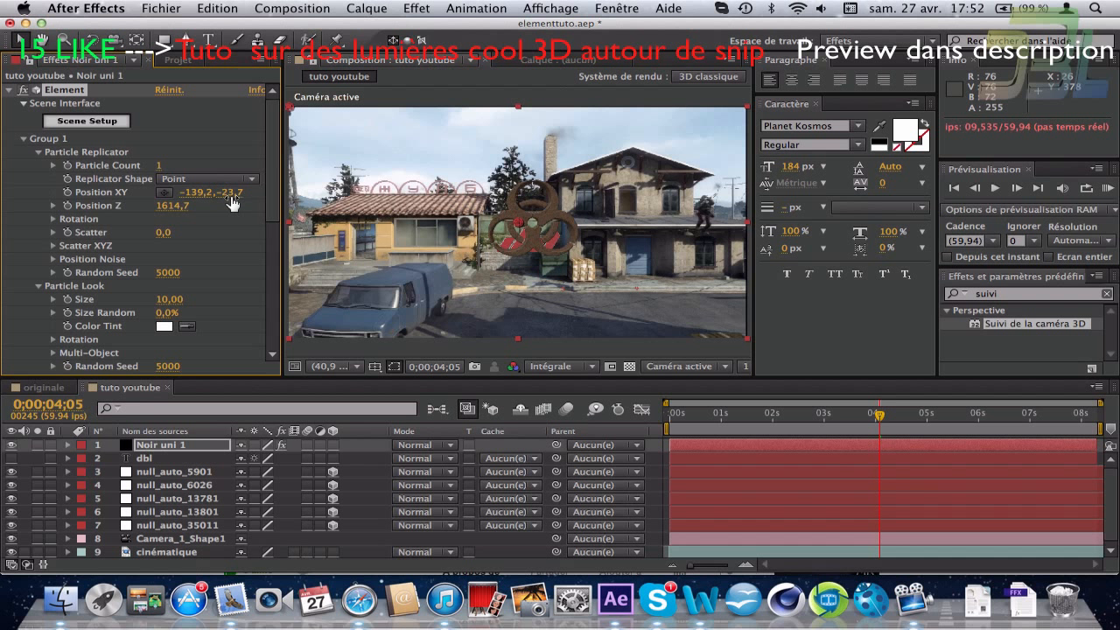
drag(208, 198, 3, 236)
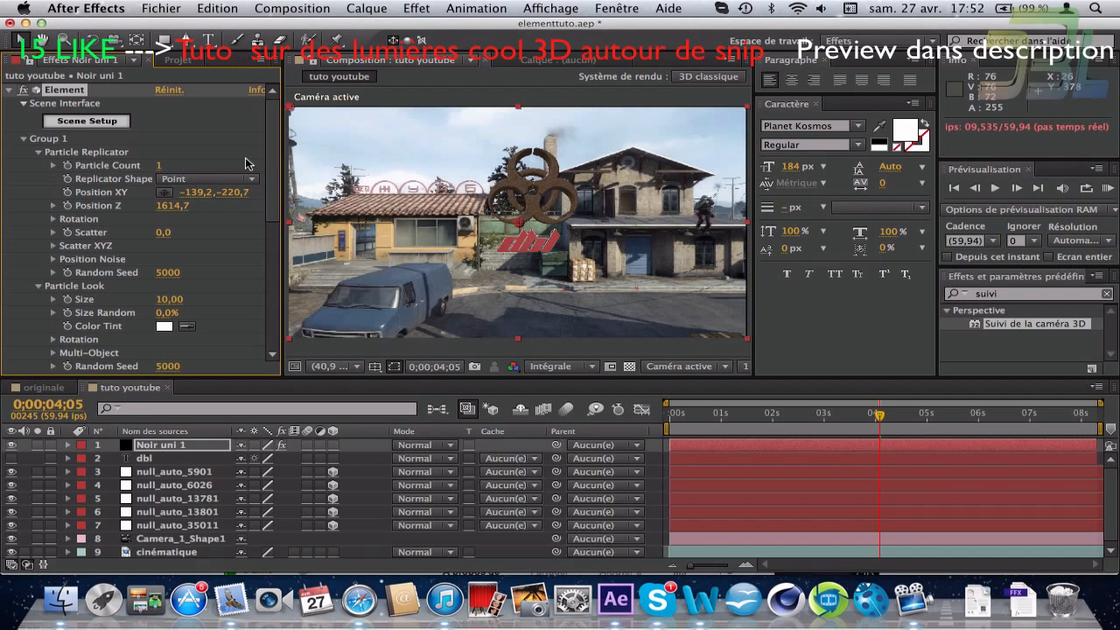
drag(188, 193, 56, 219)
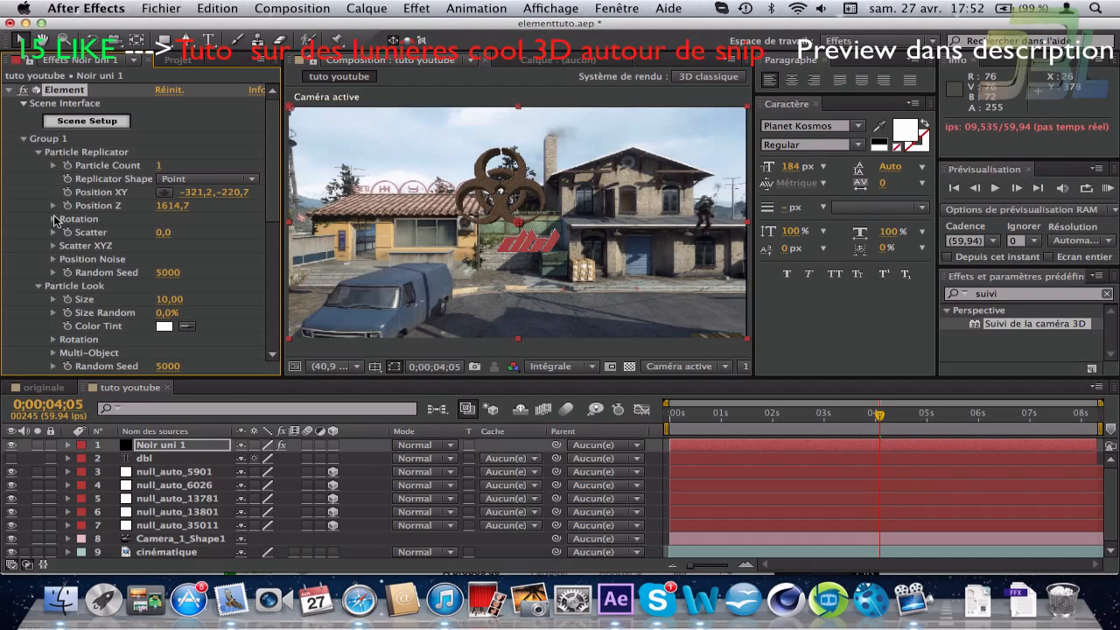
drag(221, 191, 578, 233)
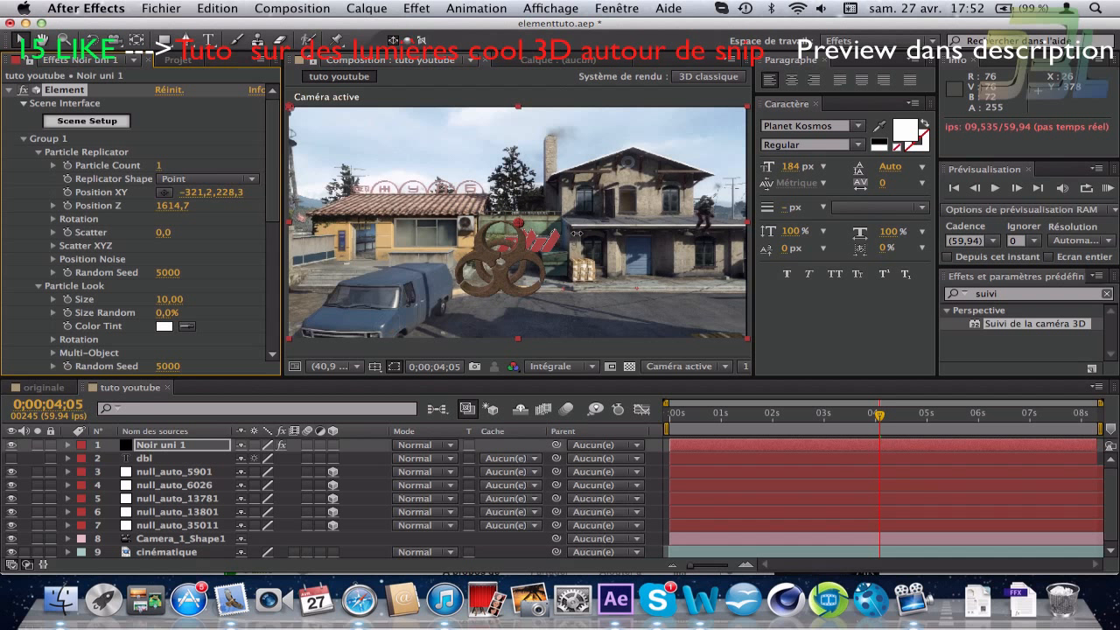
drag(576, 233, 130, 218)
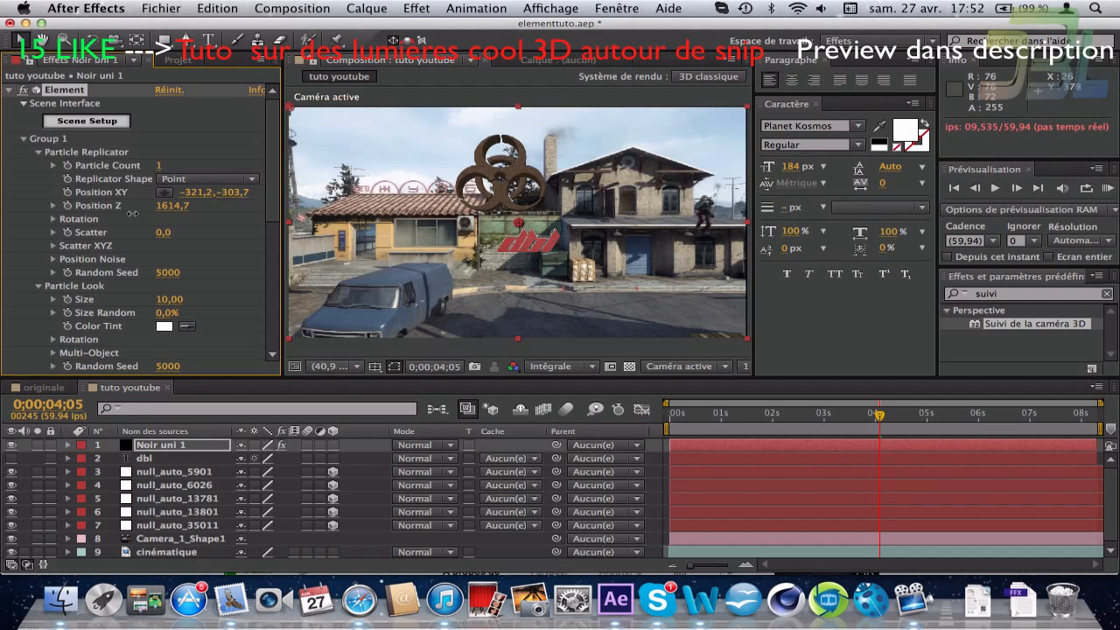
key(space)
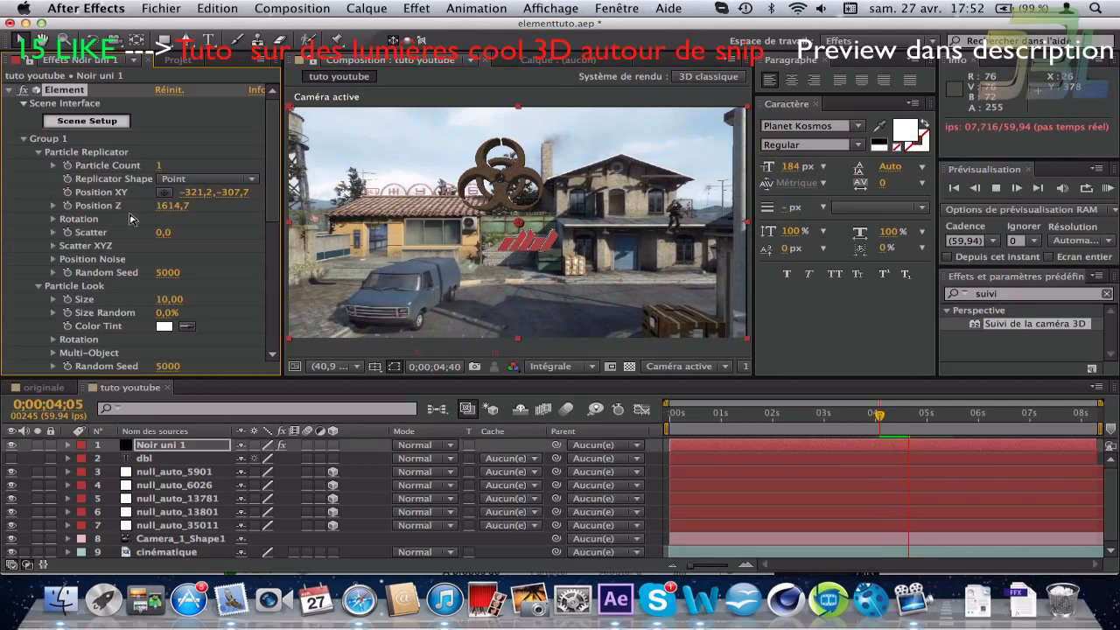
key(space)
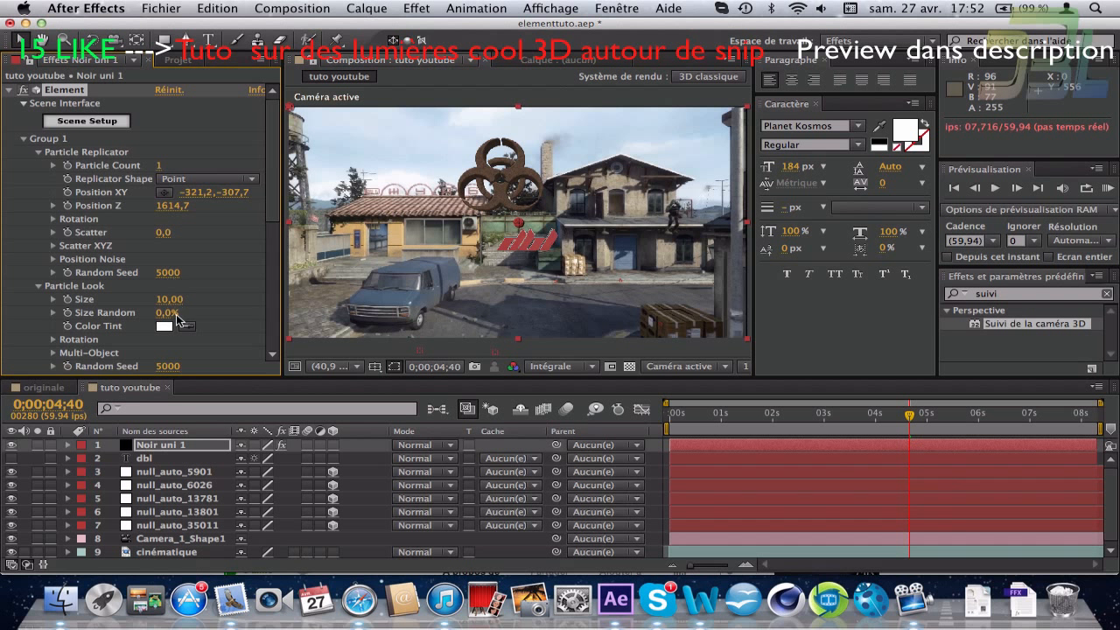
Step: Resize the Group 1 biohazard to 6.14, place it at Position XY -306.2, -346.7 and Z 1214.7, and play the shot
drag(154, 308, 59, 354)
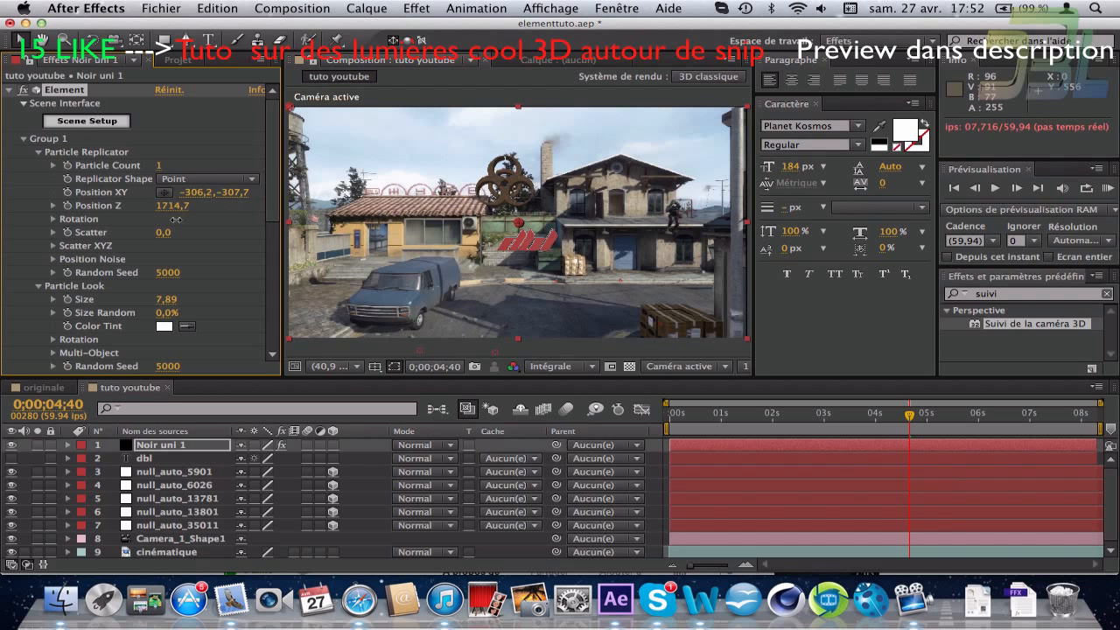
drag(176, 219, 165, 219)
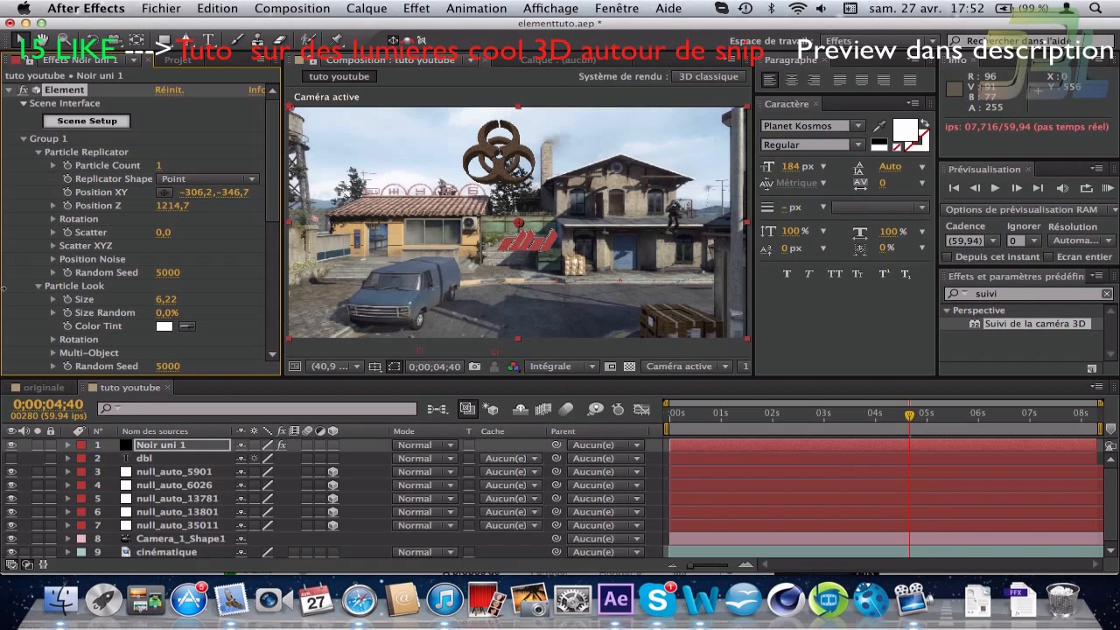
key(space)
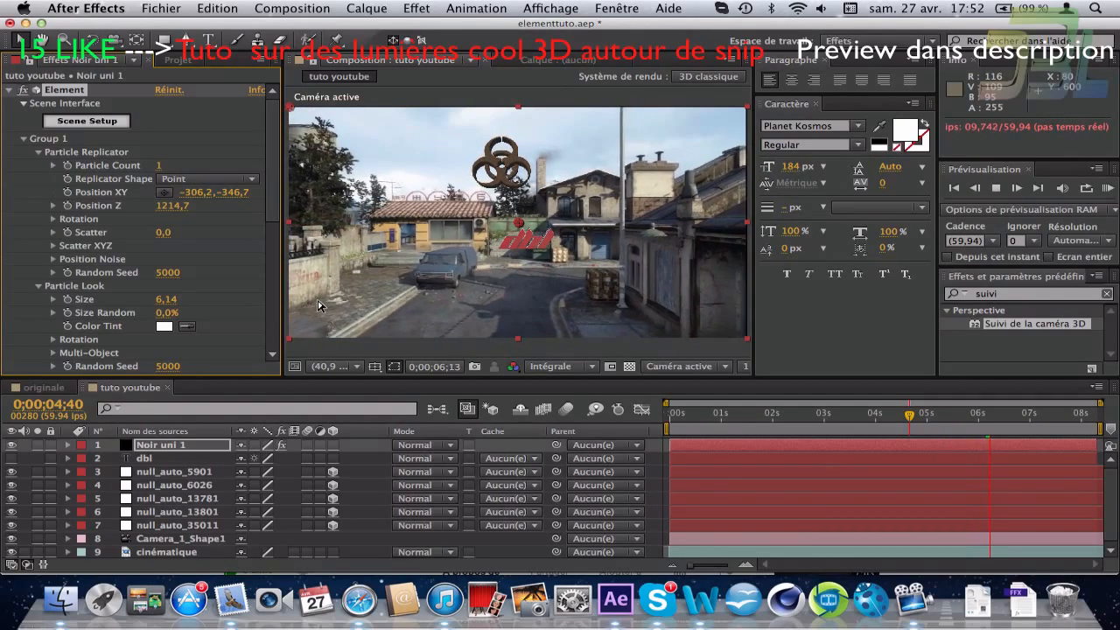
Step: Set the biohazard's Y position to -285.7 and play the shot, including the part from about 0;00;01;18
key(space)
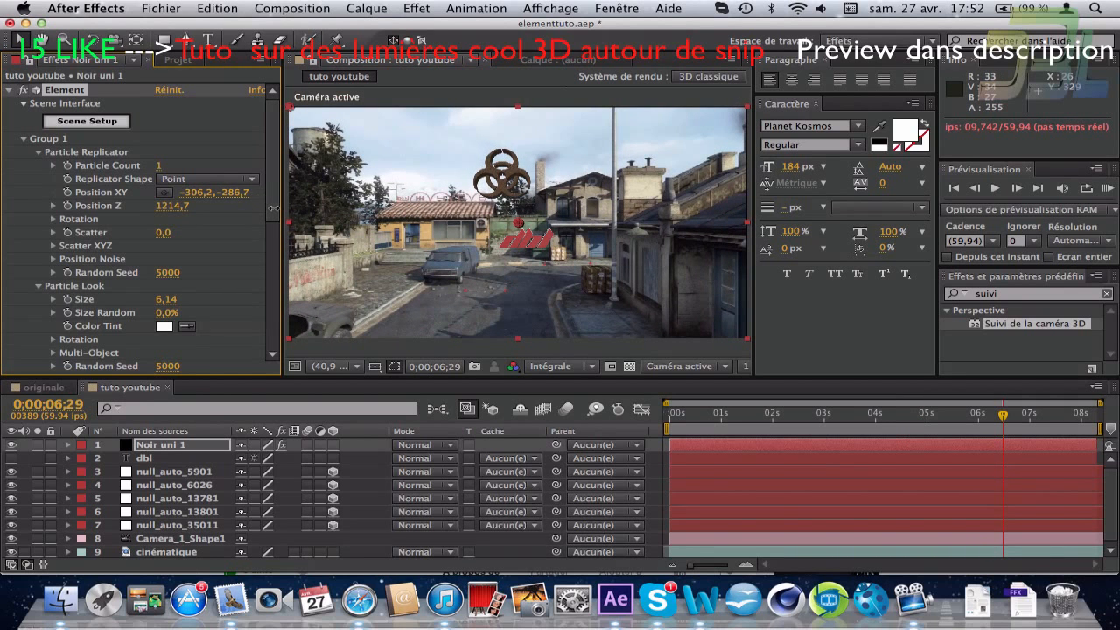
key(space)
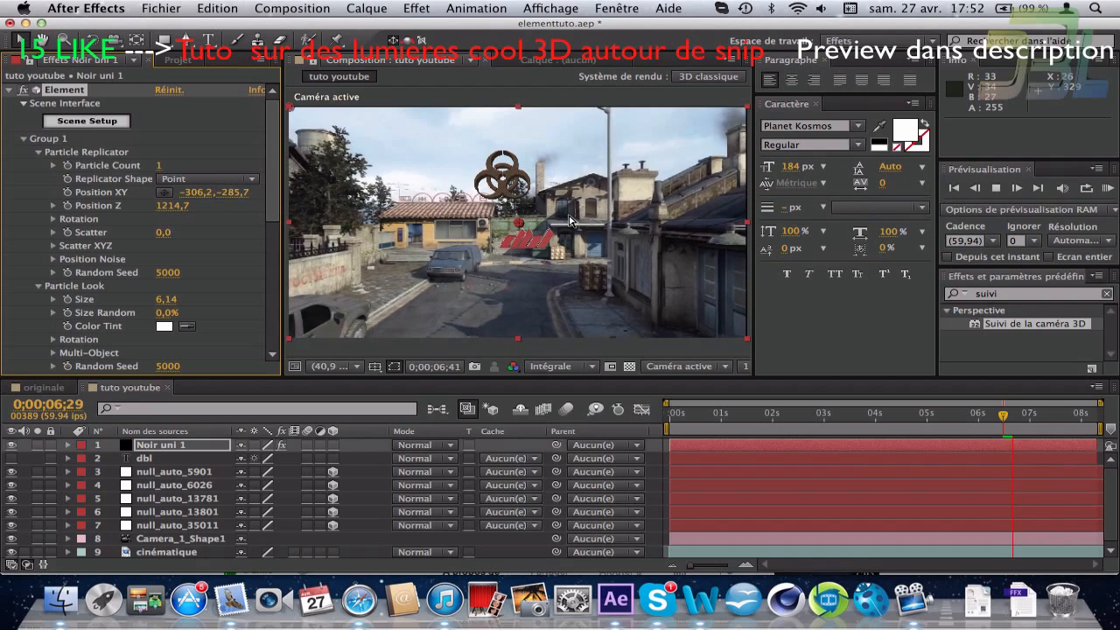
click(736, 433)
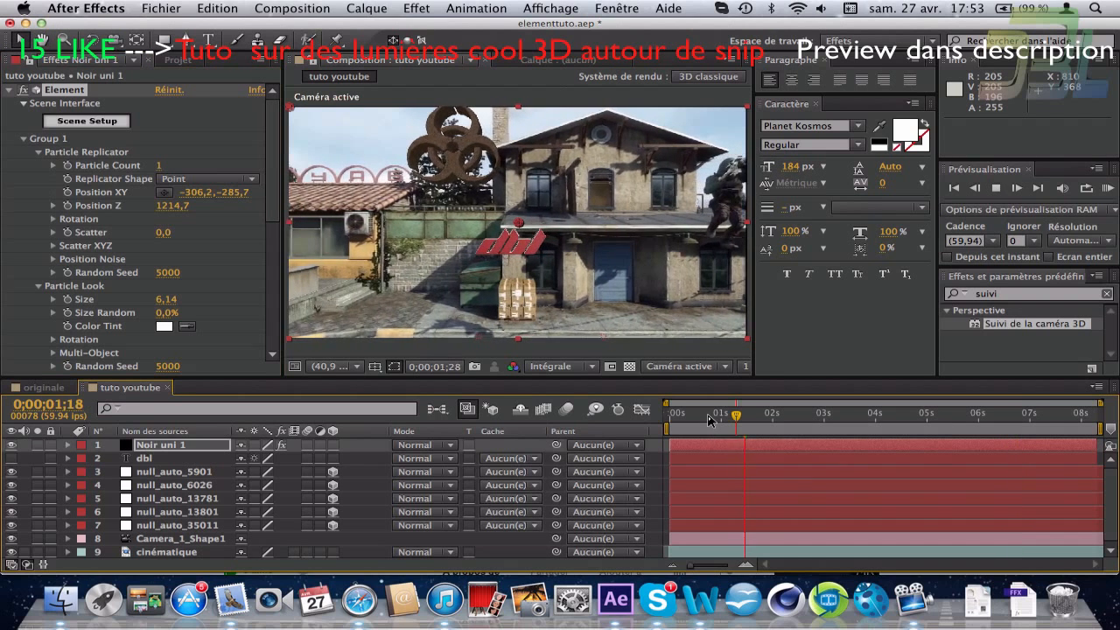
key(space)
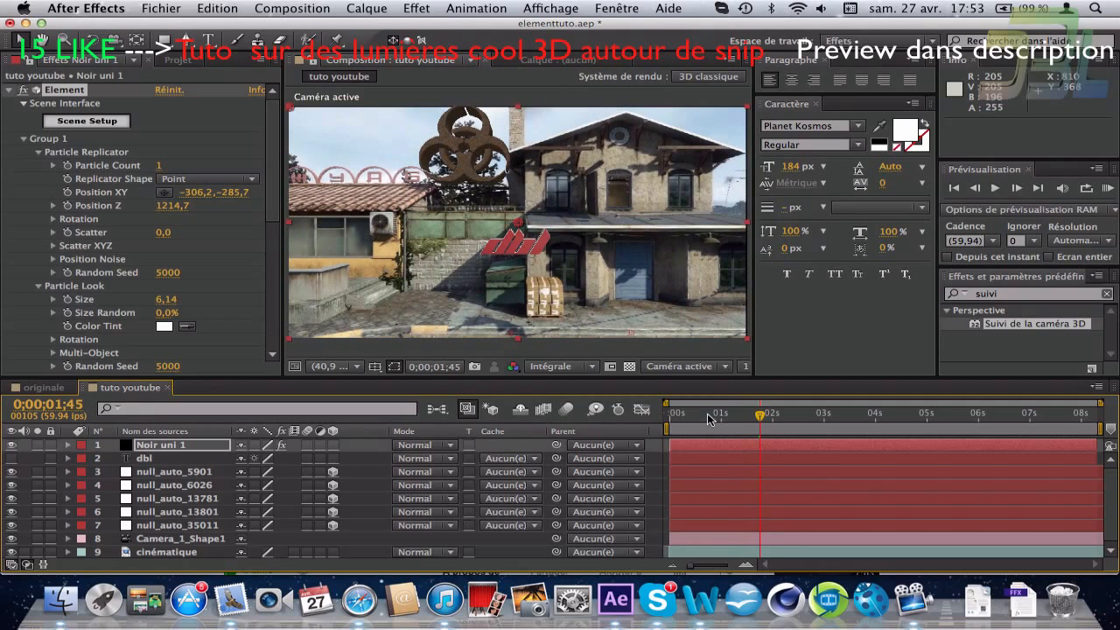
Step: Set the biohazard's Y position to -434.7 and Position Z to 774.7, and check its placement at several frames
drag(213, 192, 93, 203)
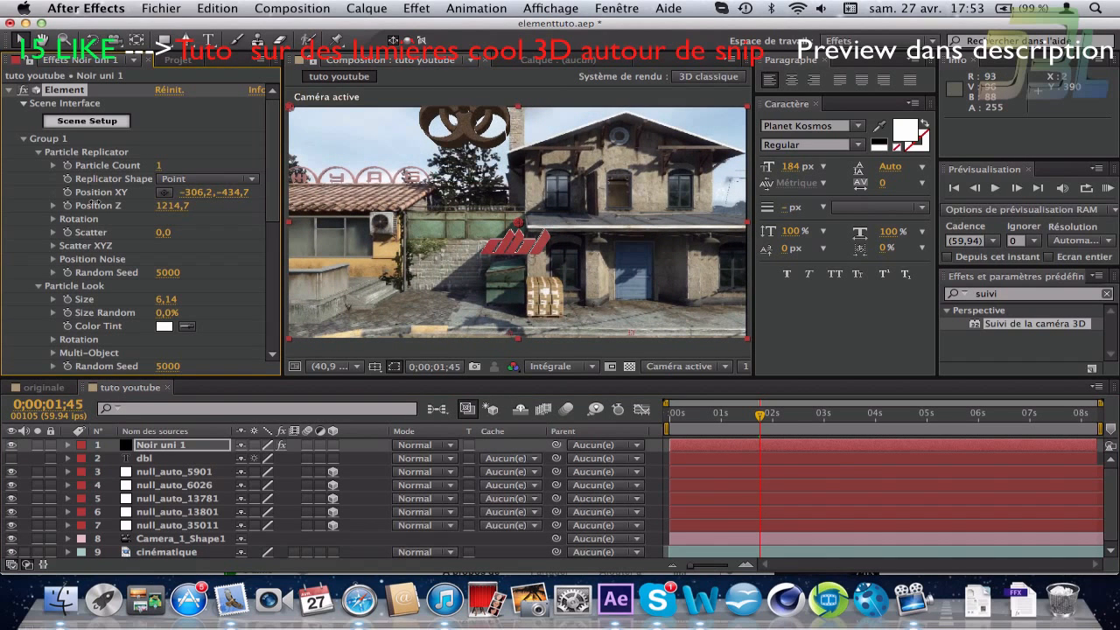
key(space)
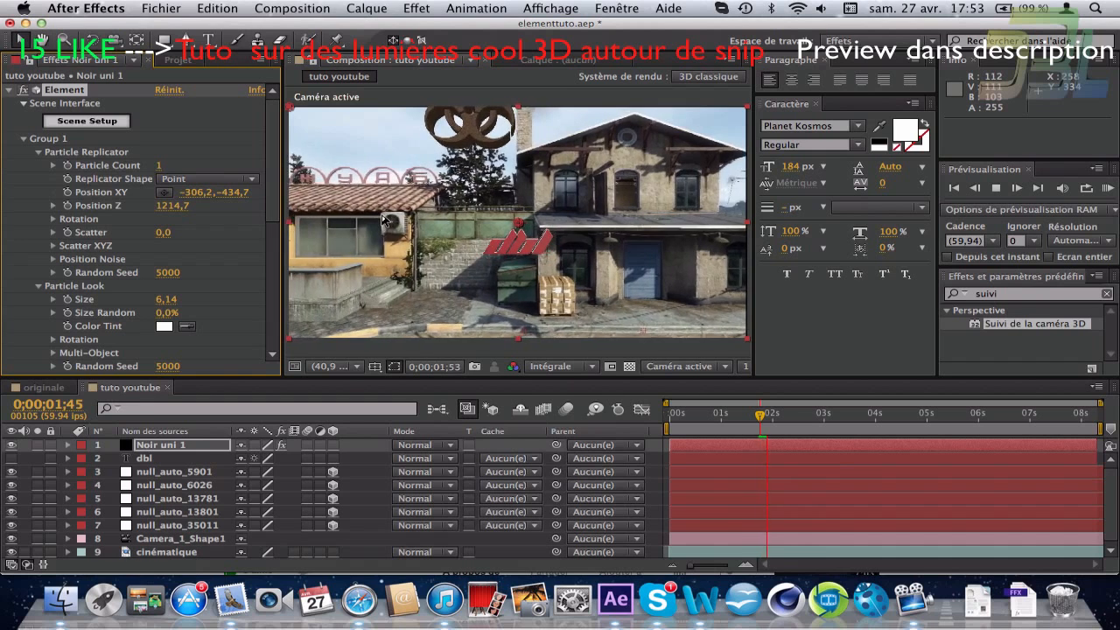
key(space)
drag(172, 206, 37, 219)
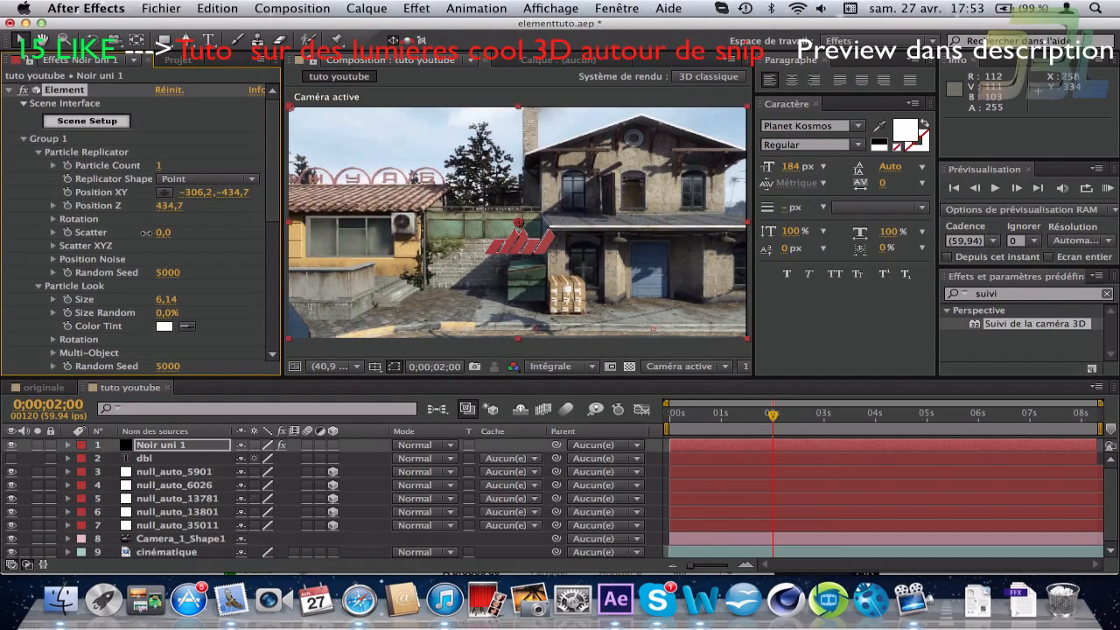
drag(145, 233, 169, 232)
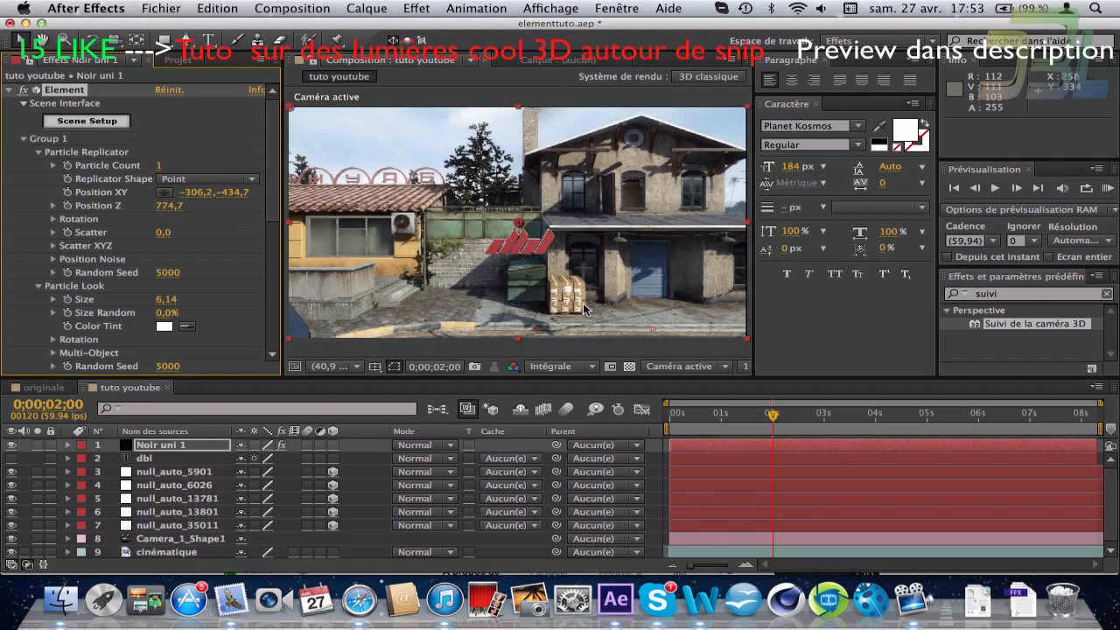
click(740, 415)
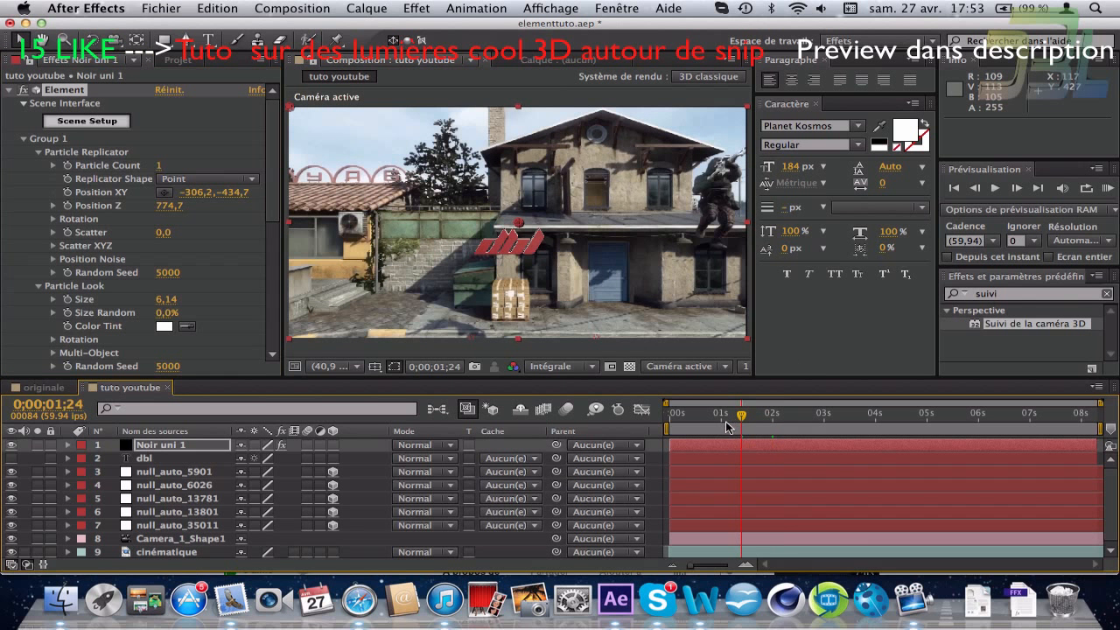
click(714, 415)
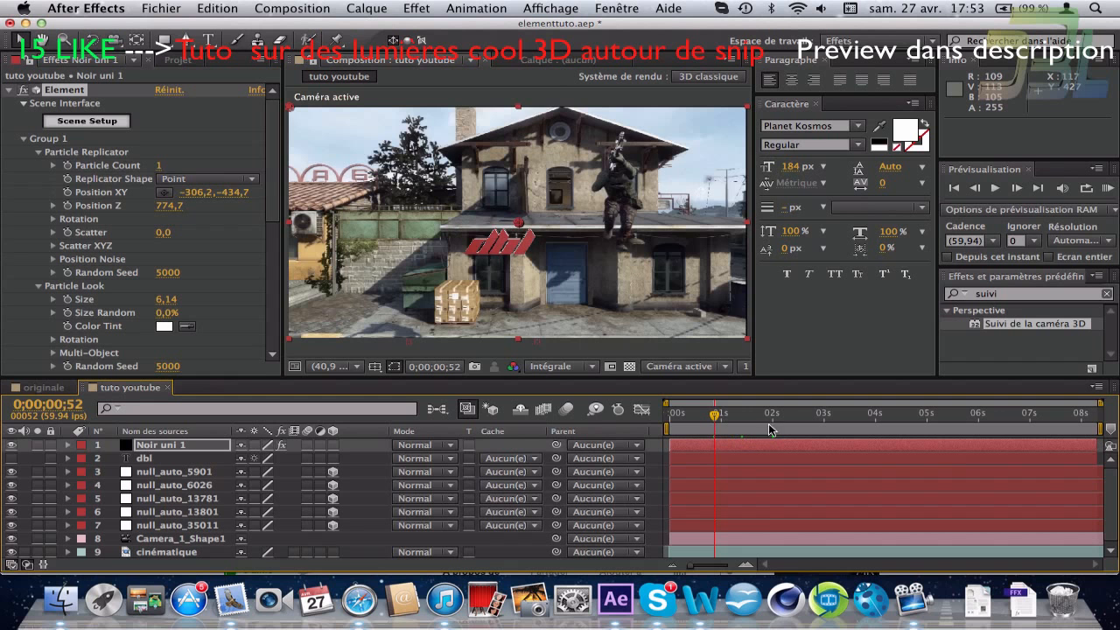
drag(770, 429, 903, 415)
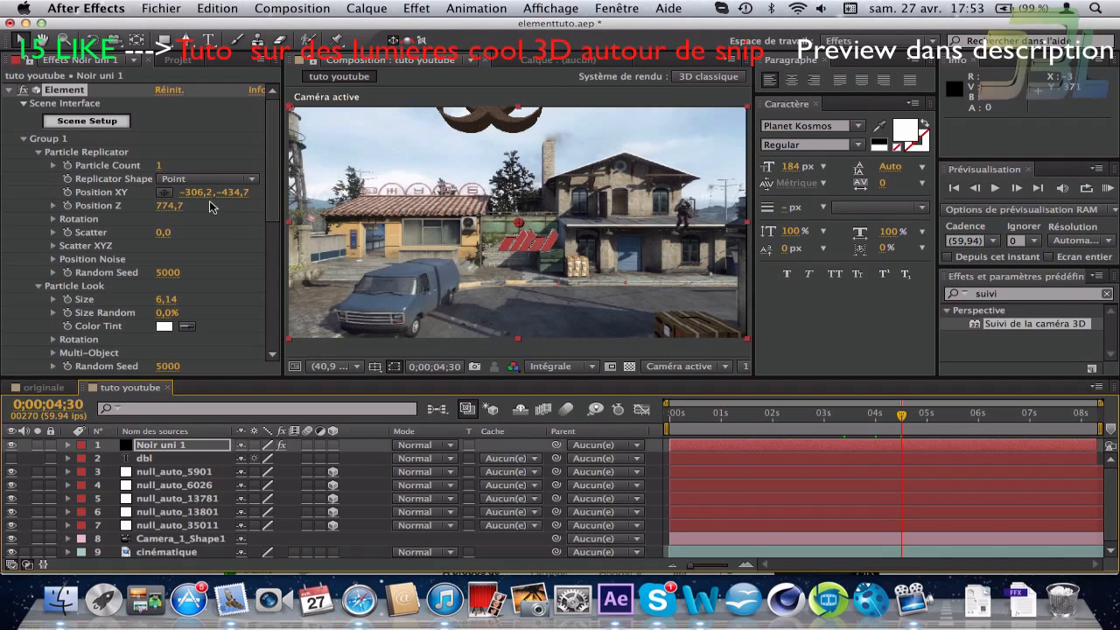
Step: Set the biohazard's X position to -251.2 and its Particle Look Size to 10.89, and preview the result
drag(188, 193, 172, 217)
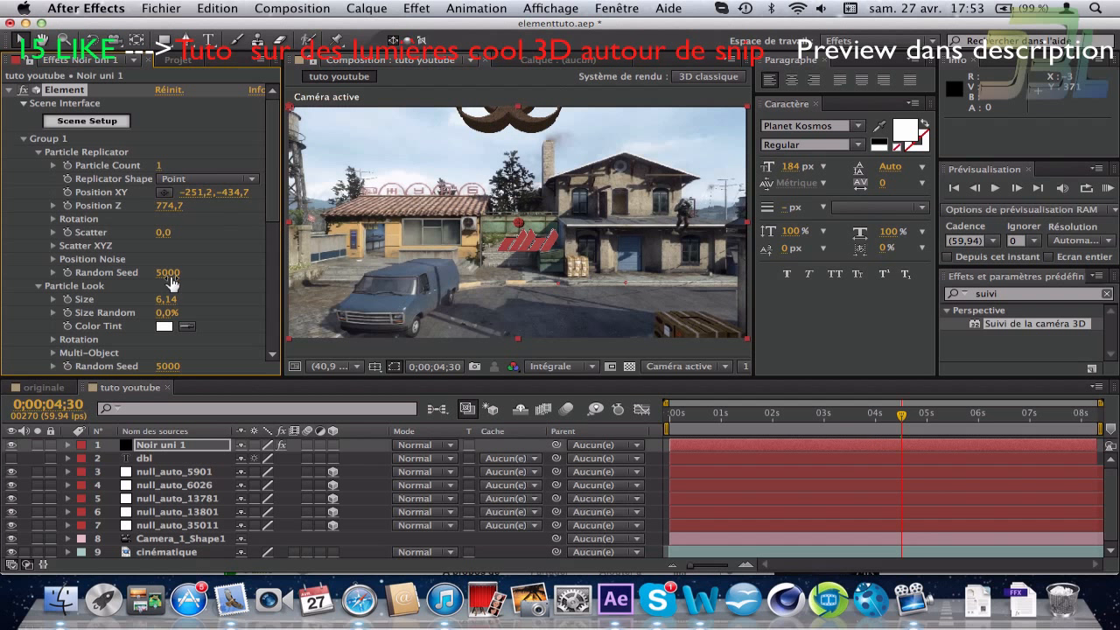
drag(166, 299, 587, 293)
key(space)
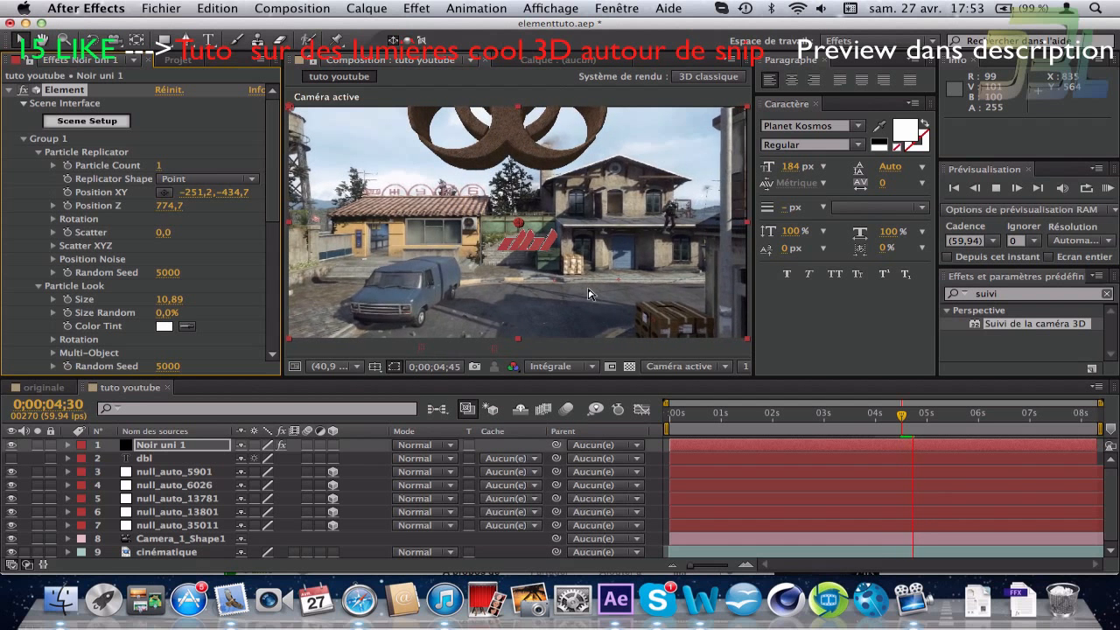
key(space)
Step: Set the biohazard's Position Z to 3344.7 and Y position to -713.7, and check its placement along the footage
drag(169, 213, 480, 286)
drag(230, 193, 4, 184)
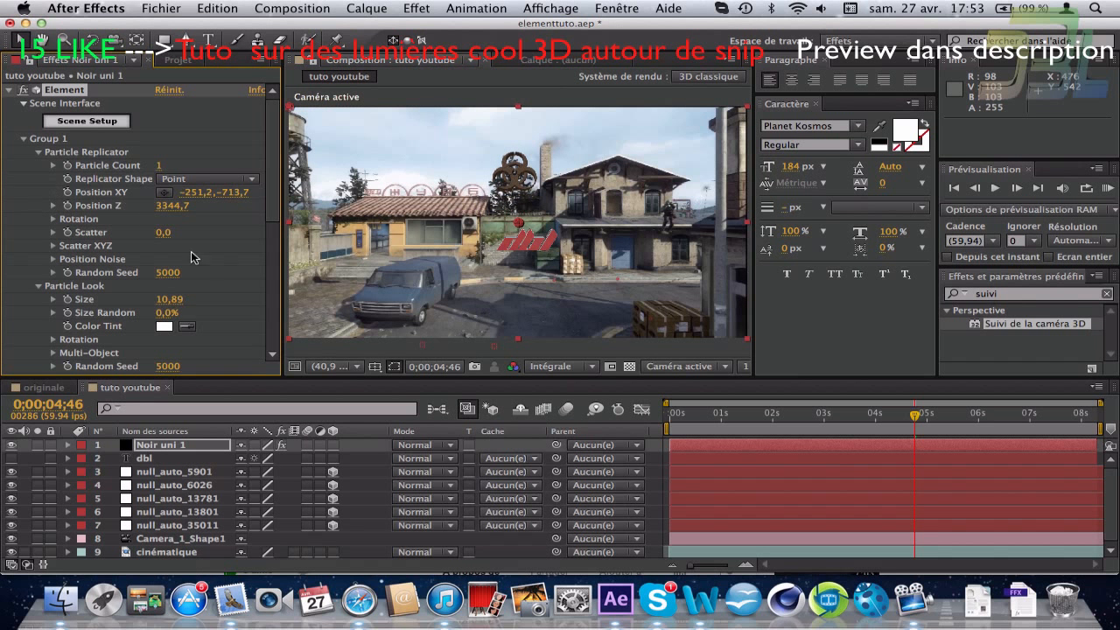
key(space)
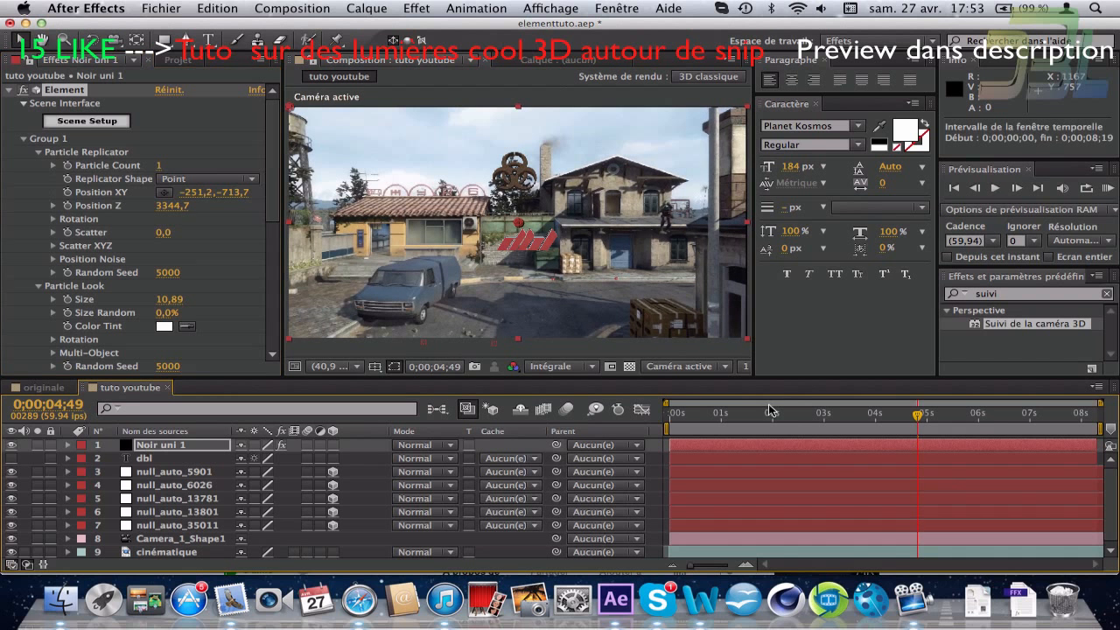
drag(847, 413, 750, 417)
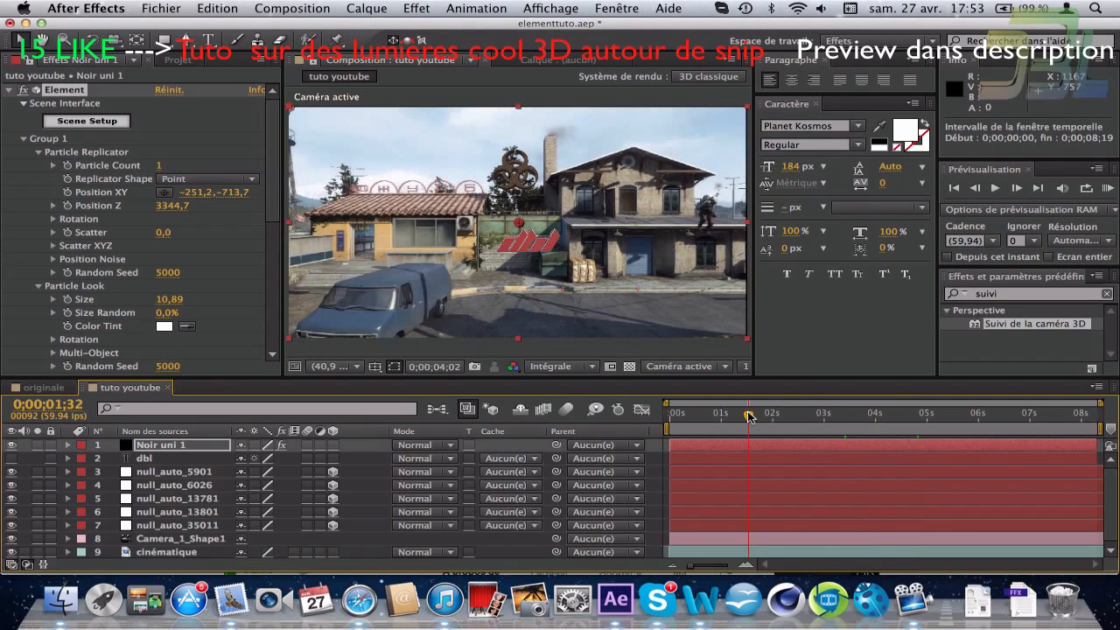
Step: Try a Position Z of -235.3 for the biohazard and check its placement from about 0;00;00;55 and at 0;00;07;01
click(717, 415)
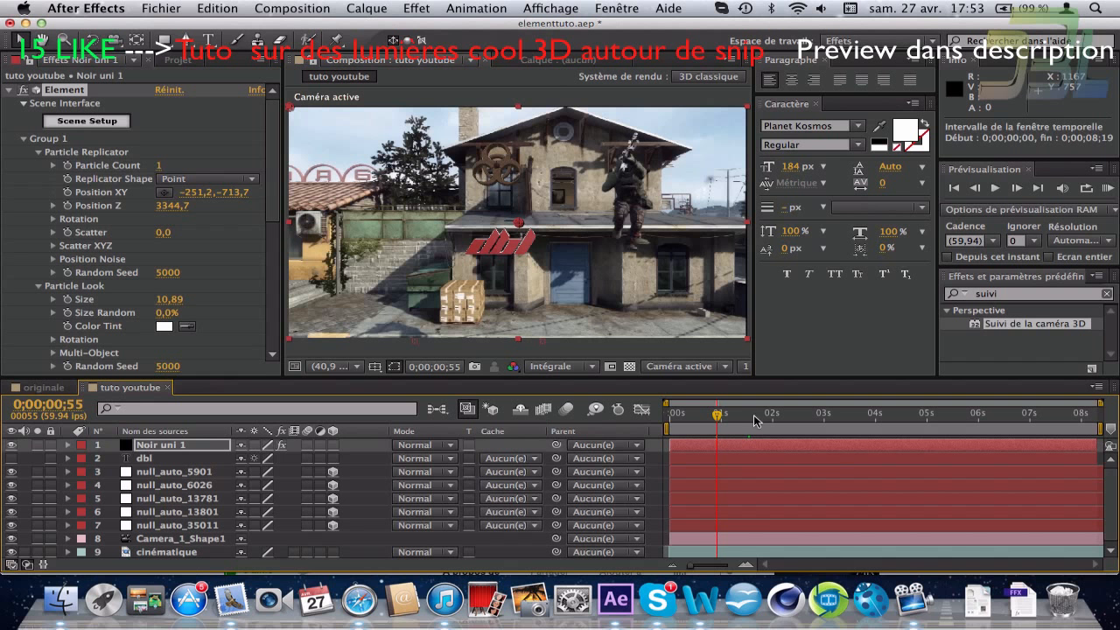
key(space)
key(space)
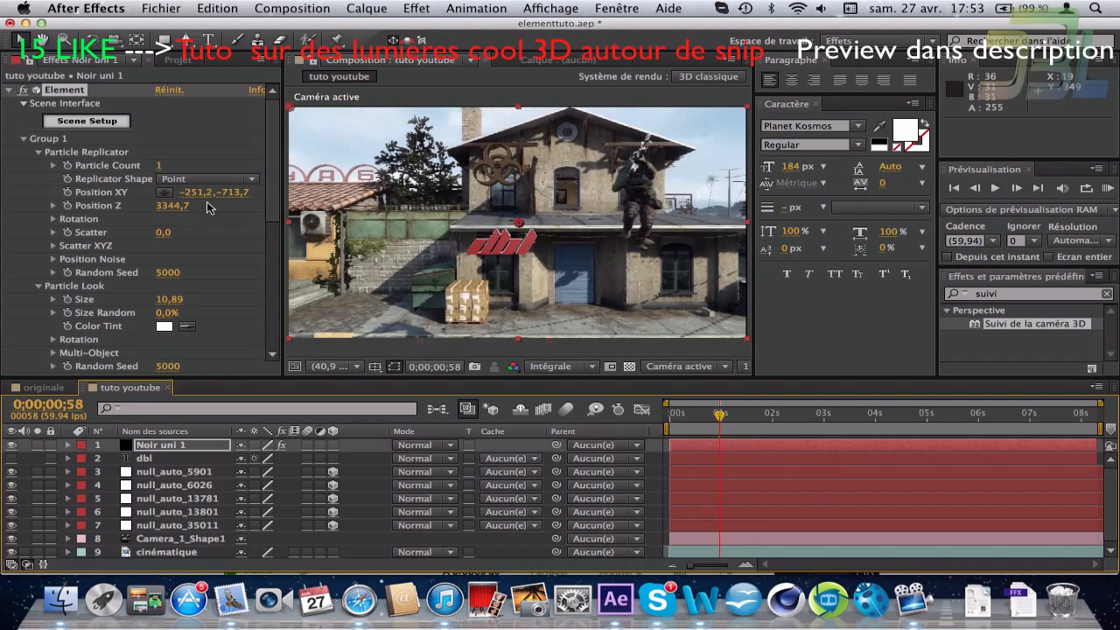
drag(166, 216, 10, 286)
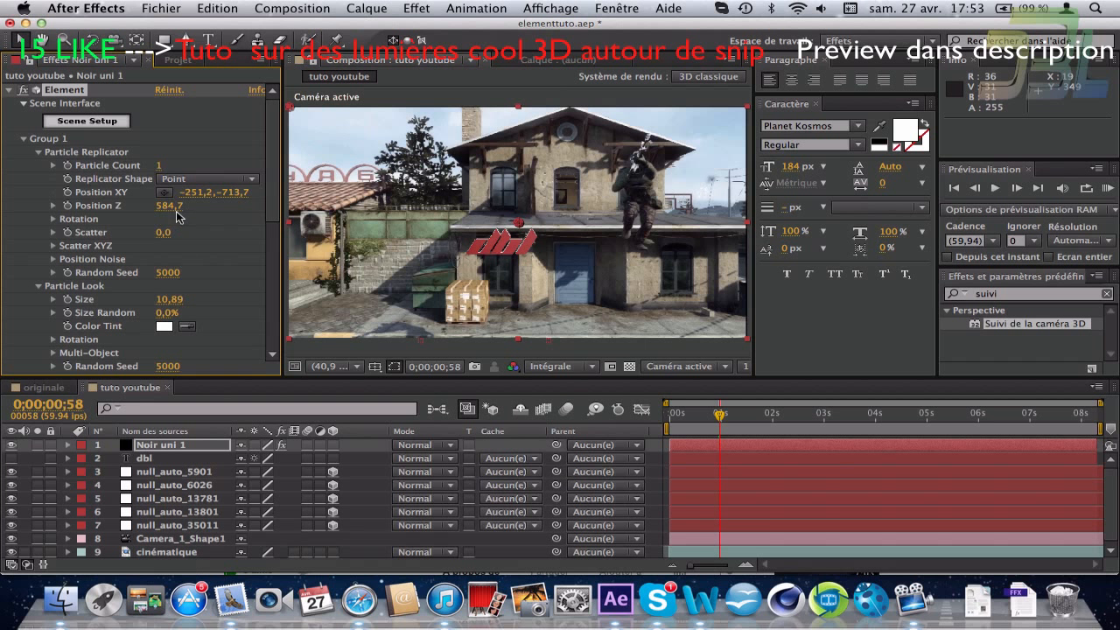
drag(156, 210, 116, 226)
drag(764, 415, 1031, 427)
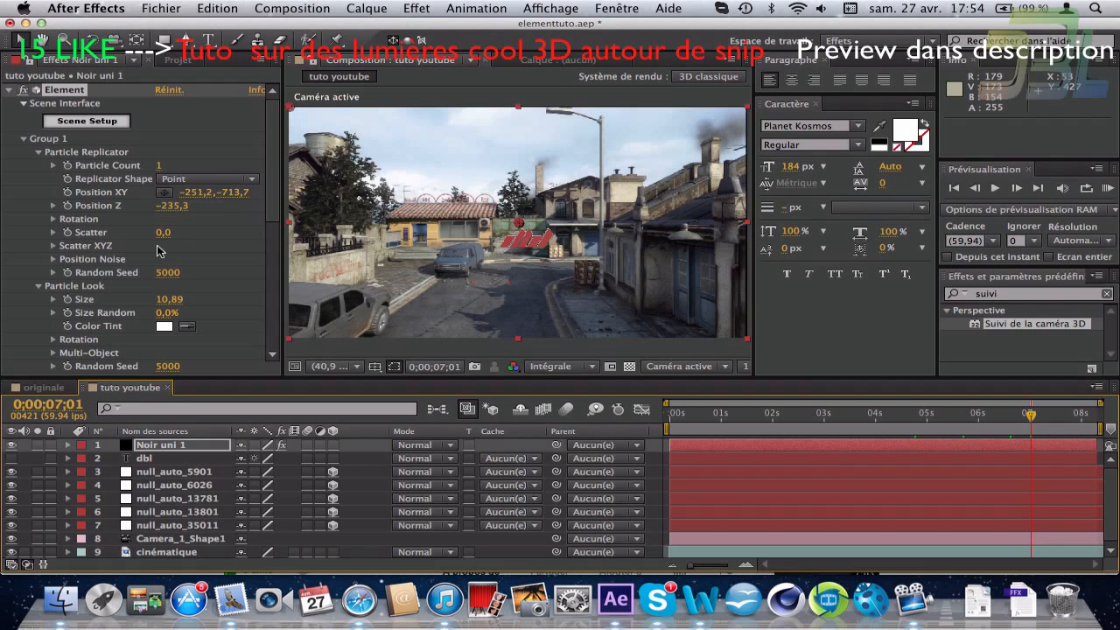
Step: Set the biohazard's Position Z to 1314.7 and its Y position to 196.3, and play the shot from about 0;00;07;01
drag(171, 207, 92, 222)
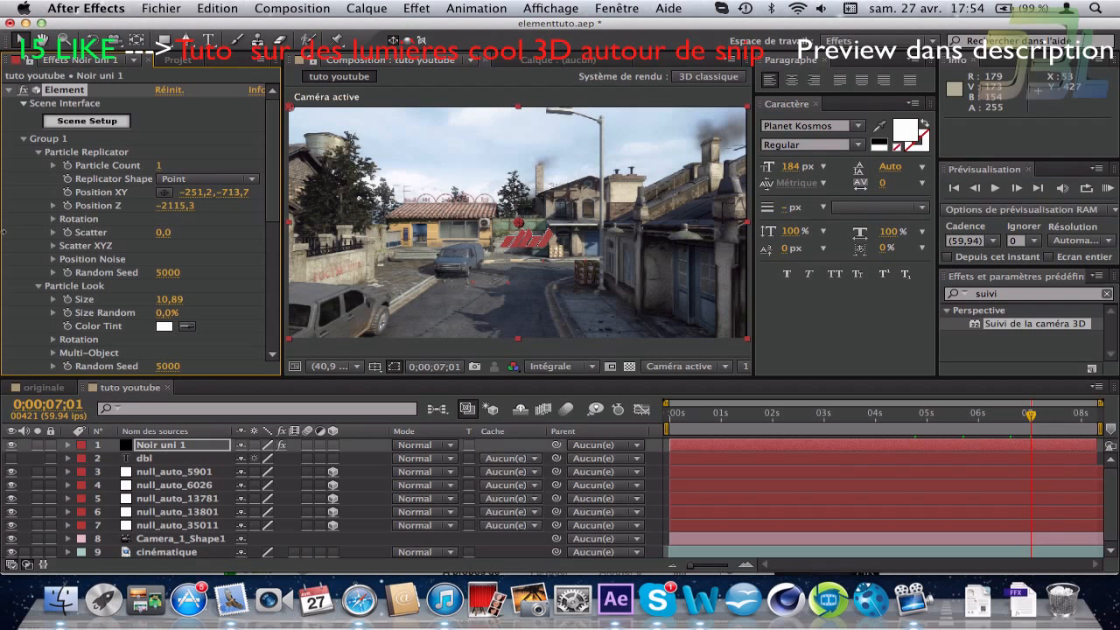
drag(5, 232, 21, 235)
drag(269, 224, 339, 234)
key(space)
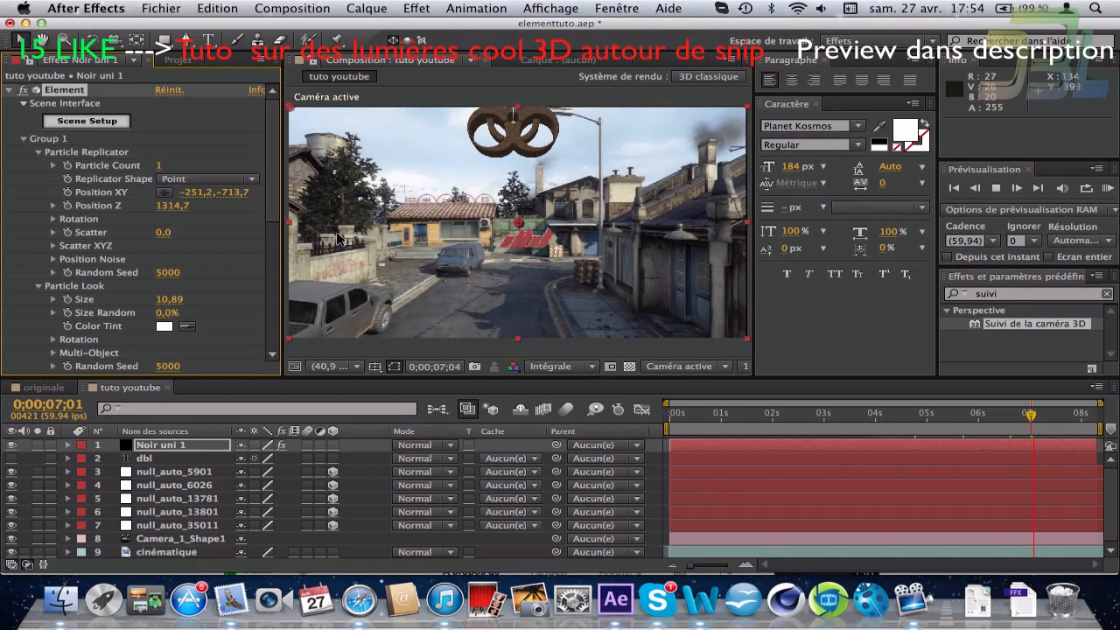
drag(233, 195, 856, 351)
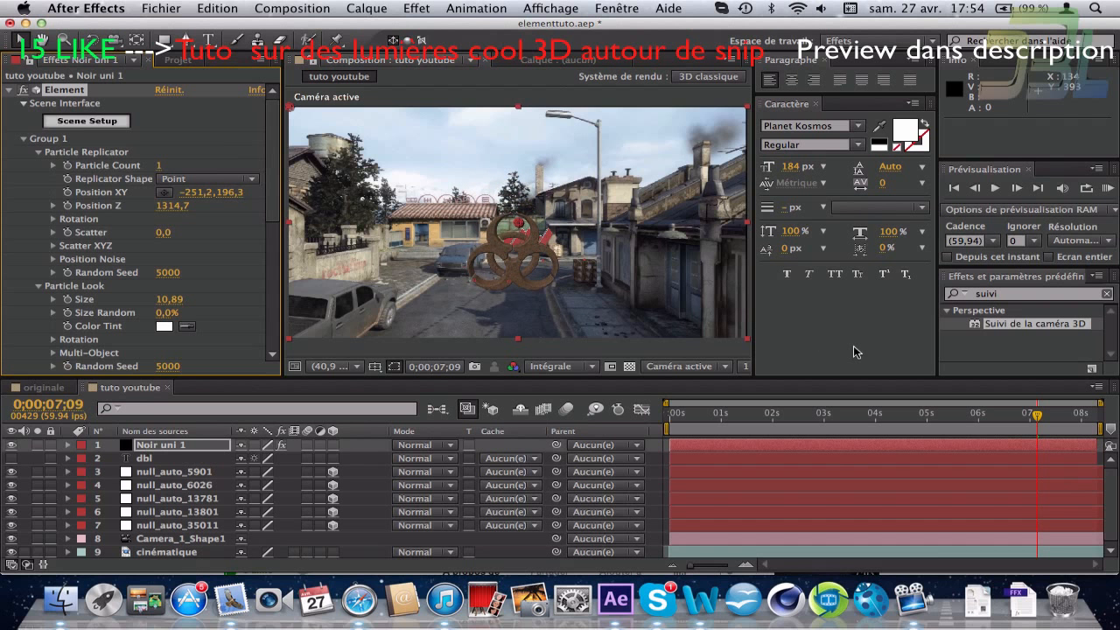
key(space)
key(space)
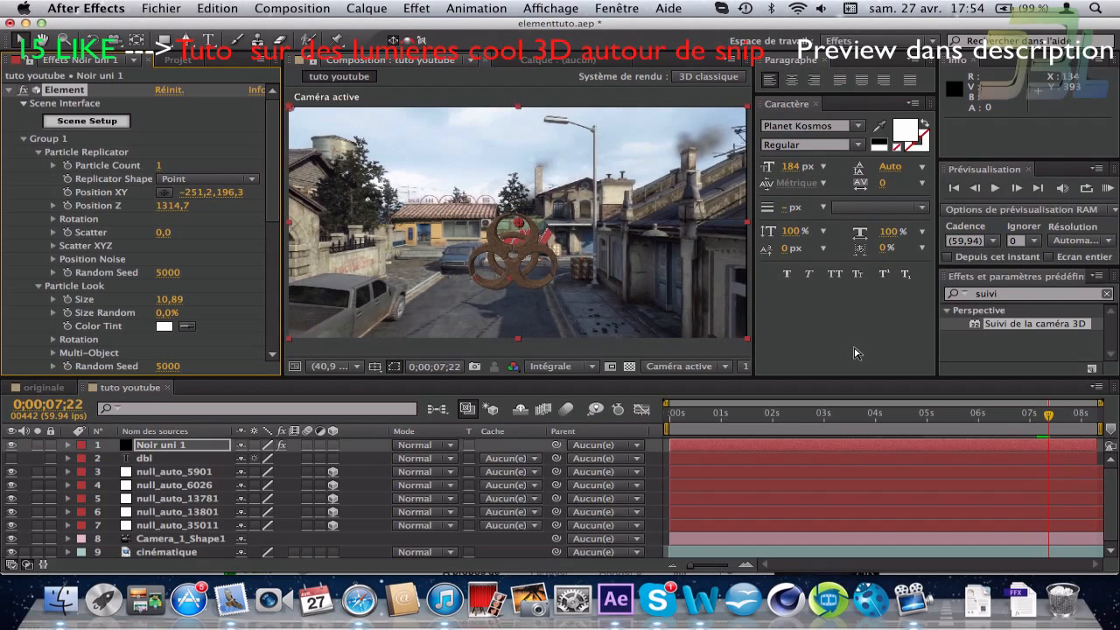
Step: Examine the text layers in the originale composition up to 0:00:06:17, including the Element position and rotation values behind the Presents text
click(42, 387)
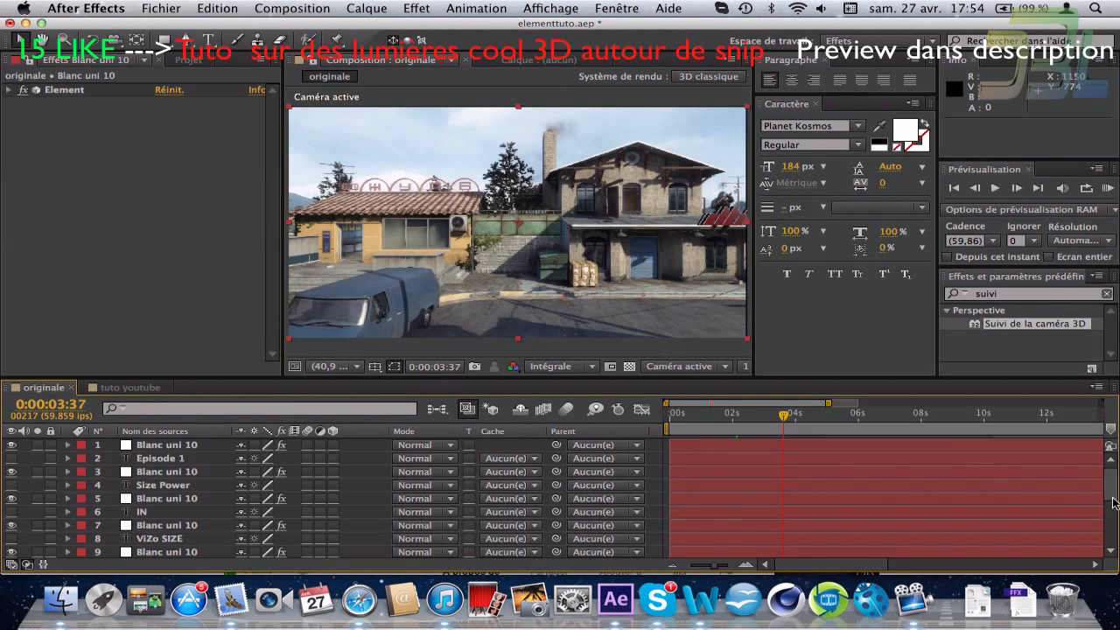
click(140, 473)
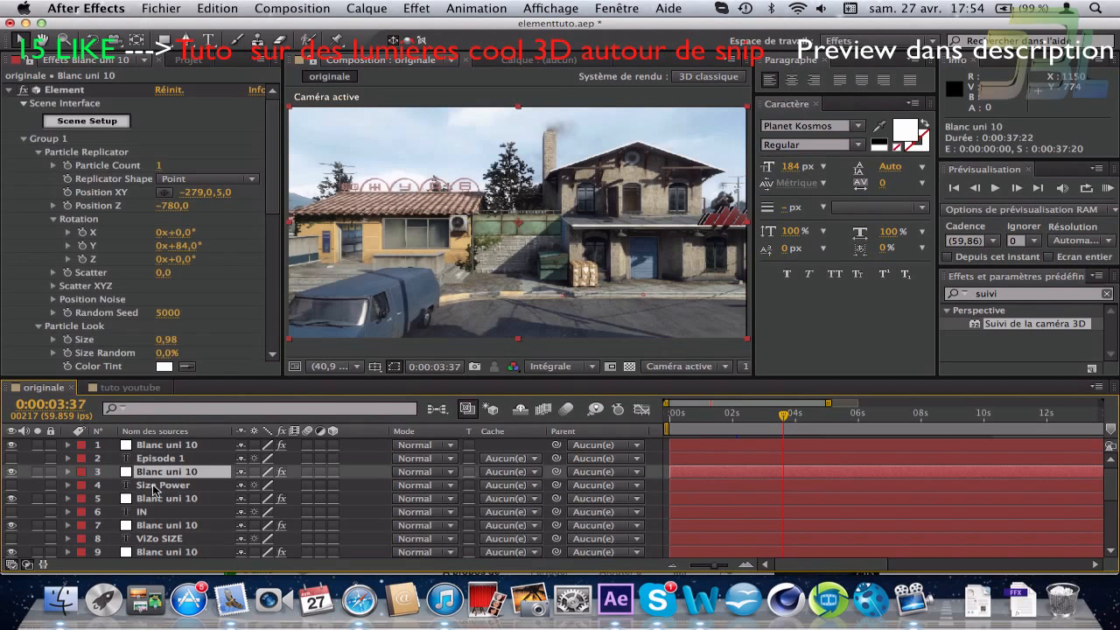
click(156, 486)
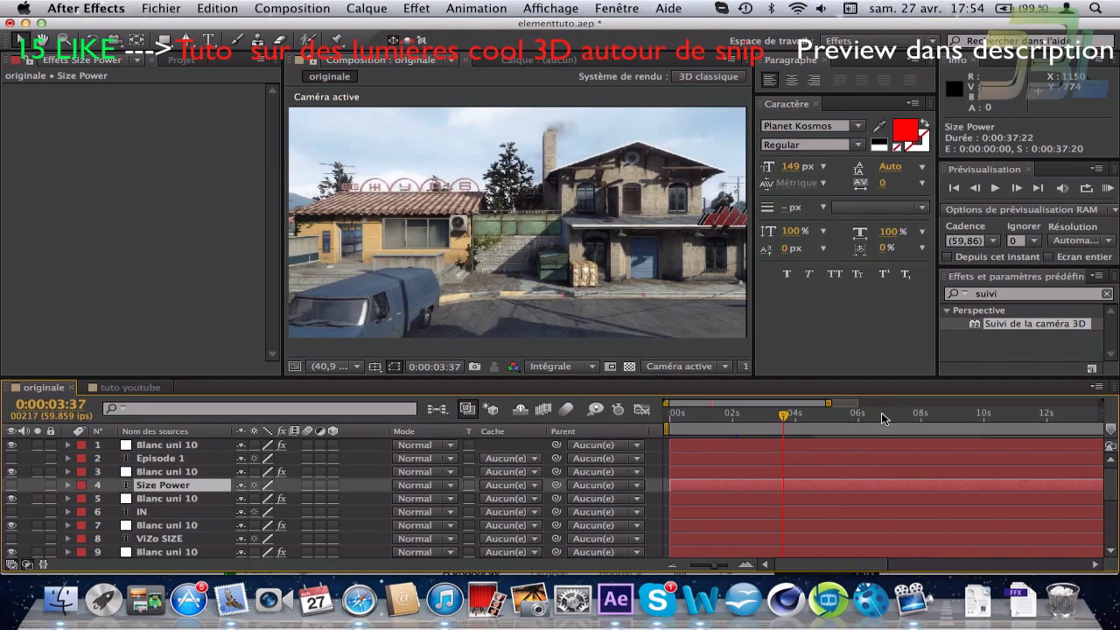
drag(882, 418, 947, 416)
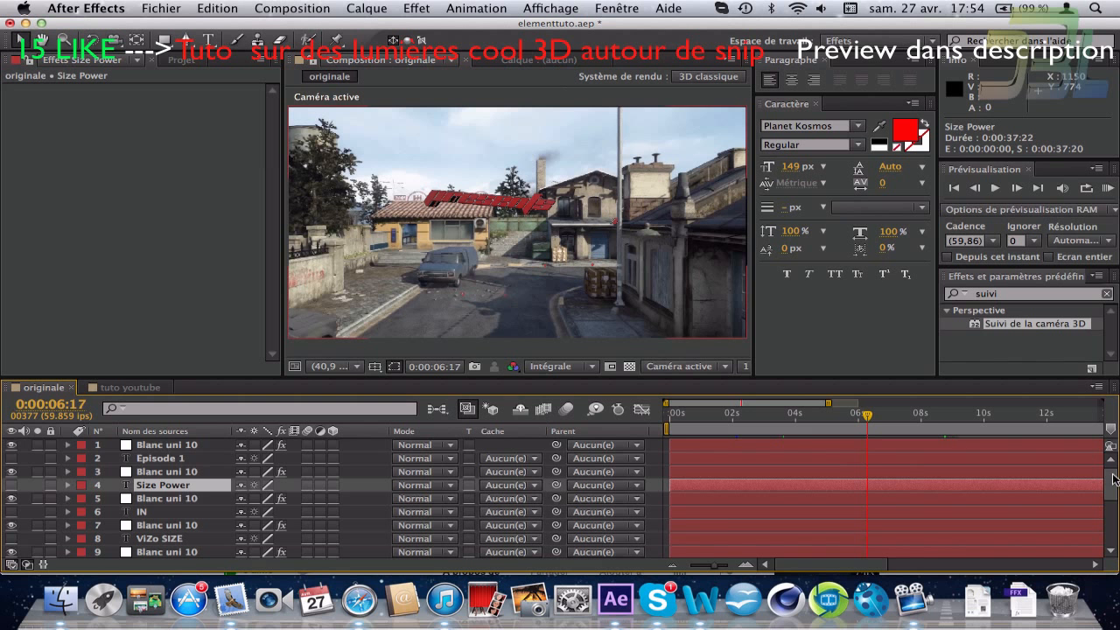
scroll(1083, 468, down, 3)
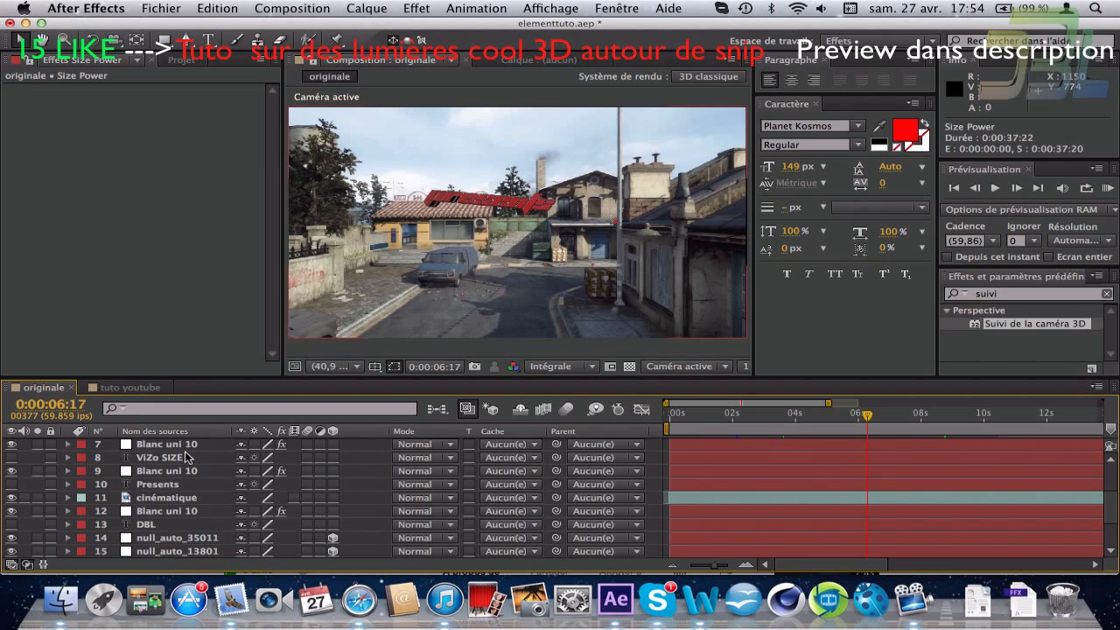
click(172, 484)
click(171, 471)
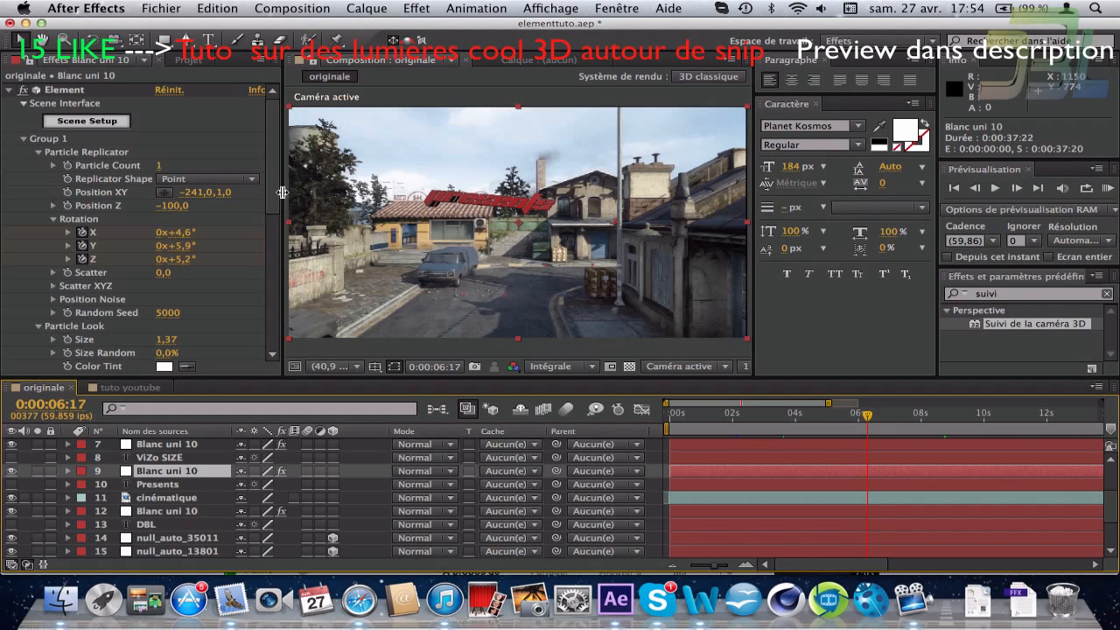
click(190, 194)
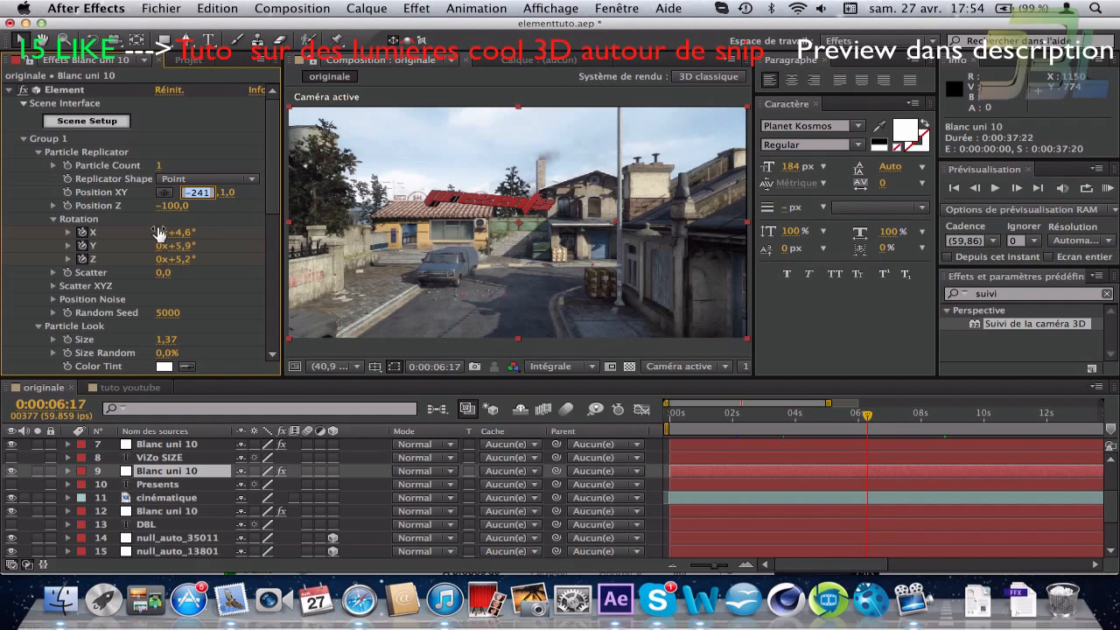
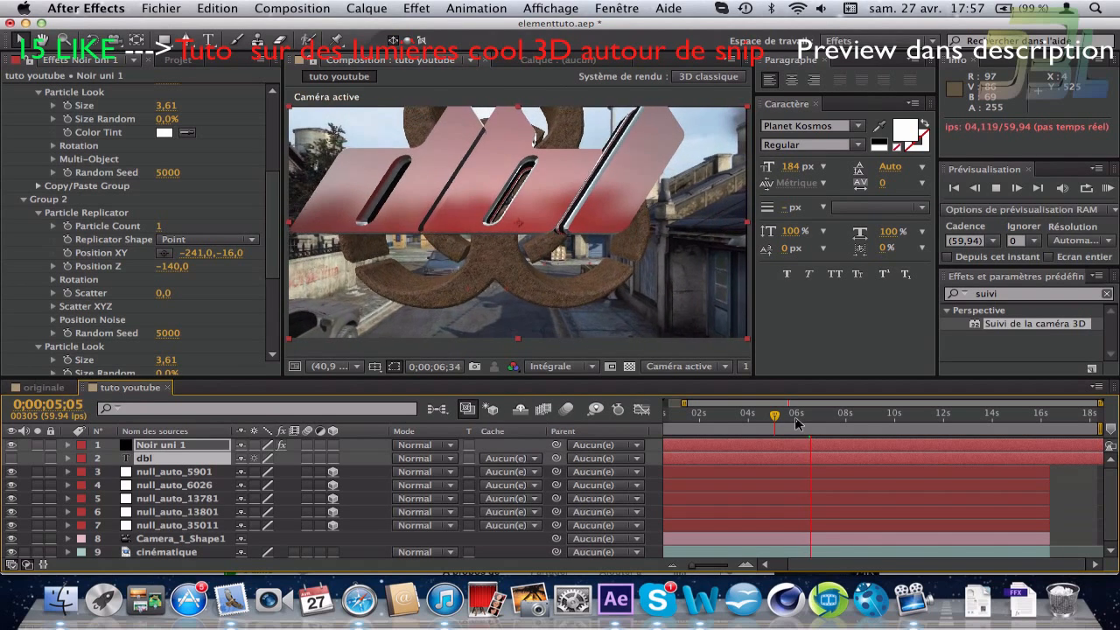
Step: Stop the preview, open the Element scene setup and look through the Primitives and Starter_Pack models
key(space)
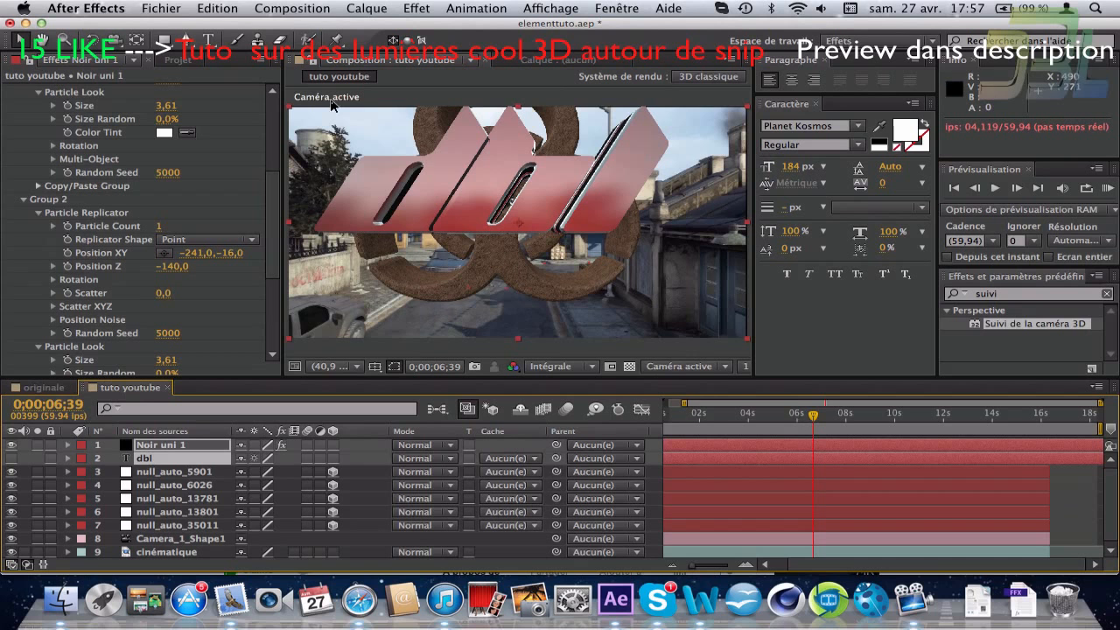
drag(277, 194, 276, 108)
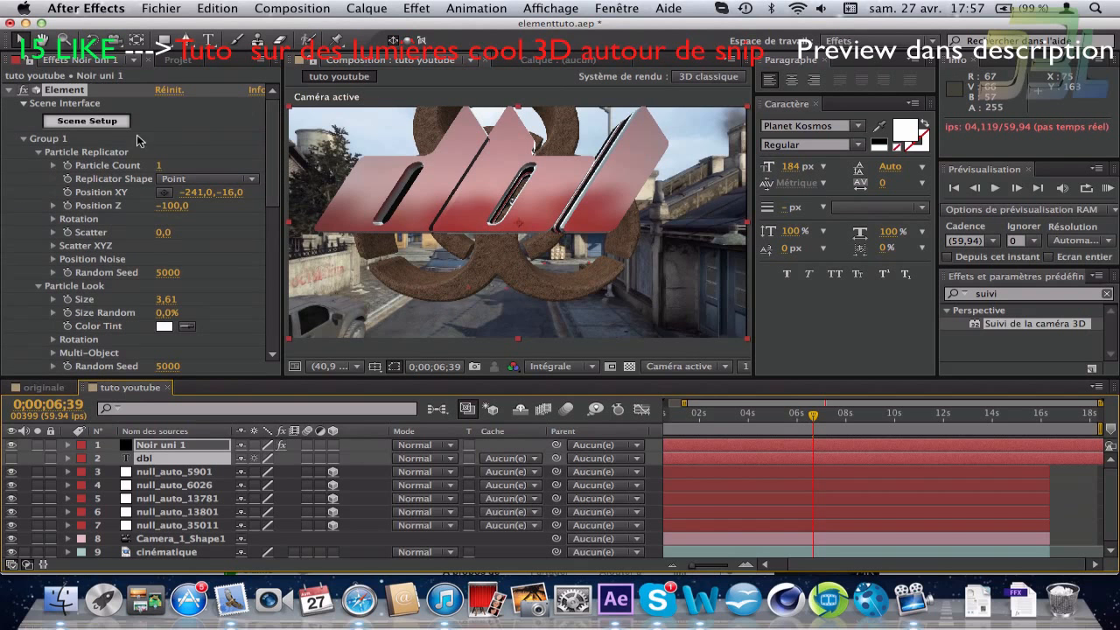
click(87, 121)
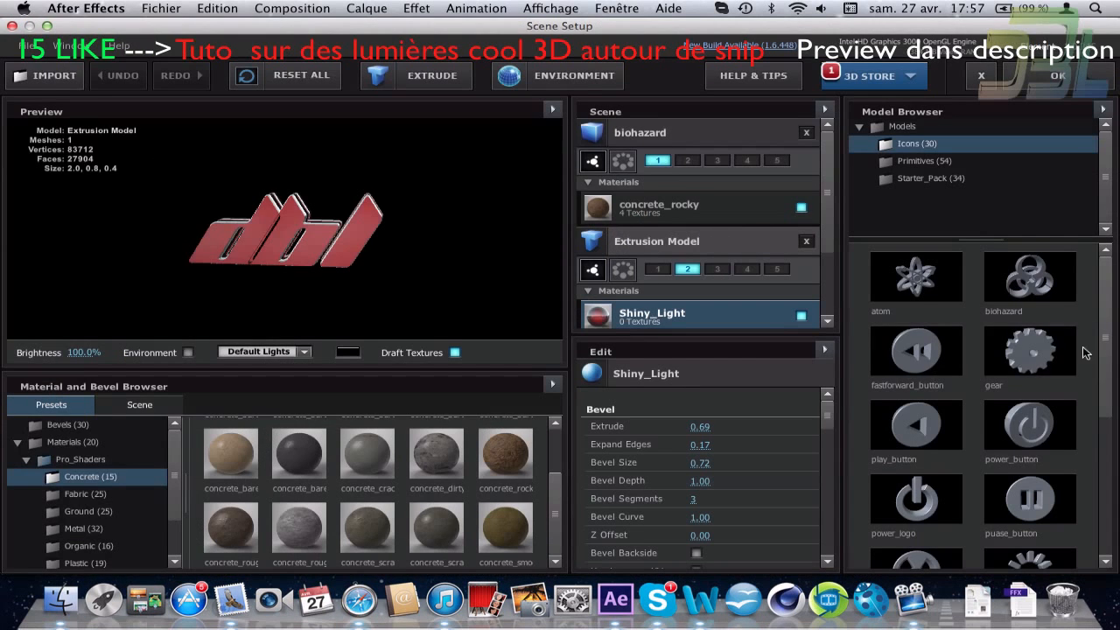
click(899, 180)
click(896, 154)
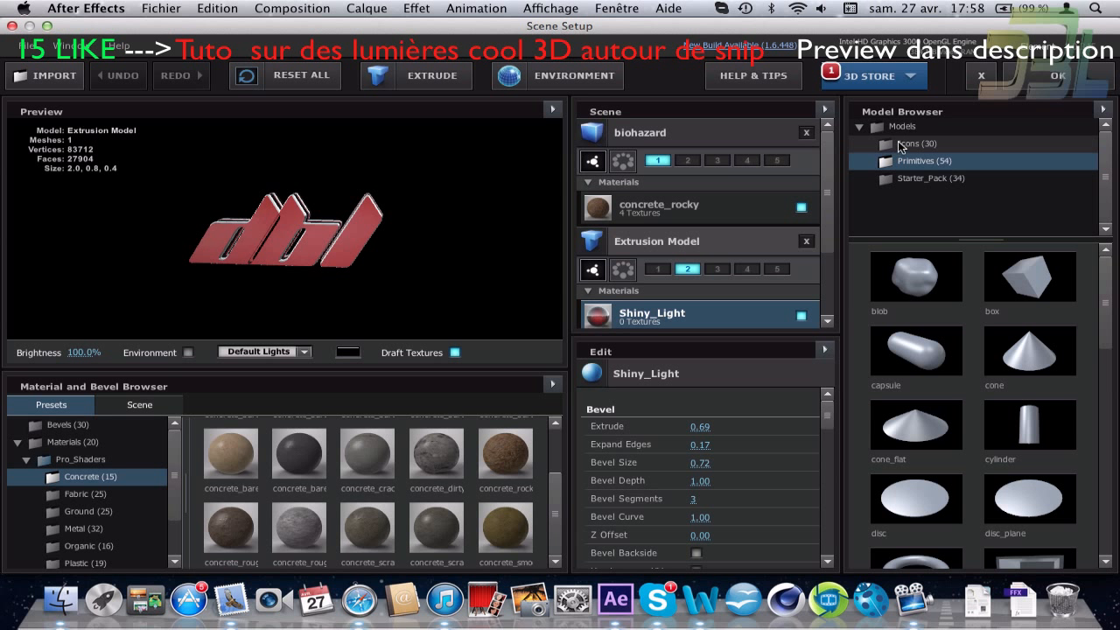
drag(1113, 298, 1110, 509)
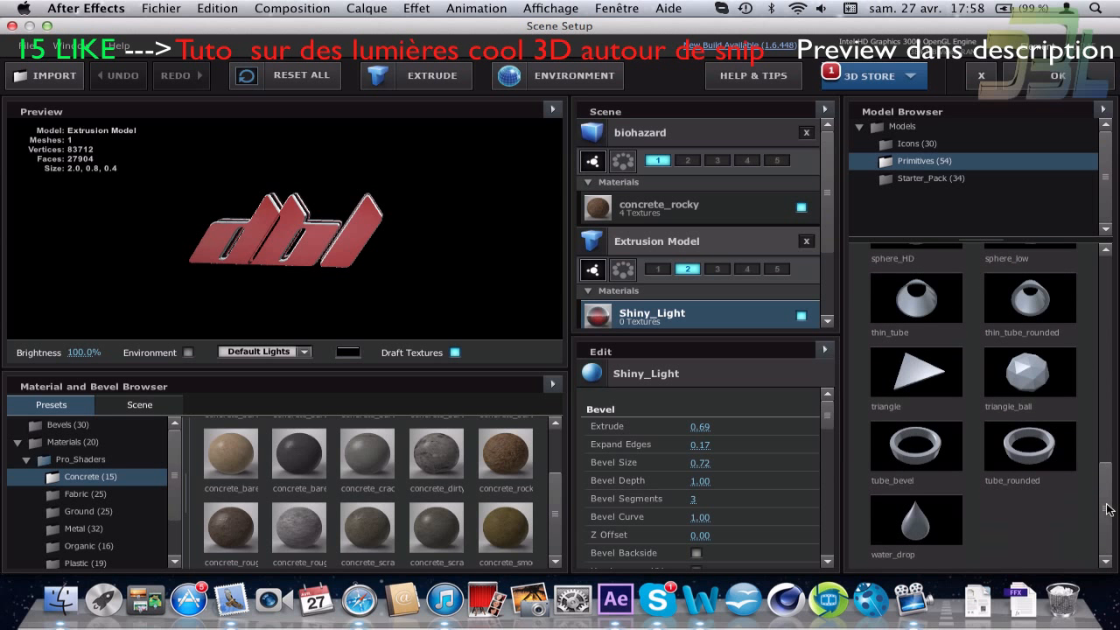
scroll(1051, 394, up, 5)
click(936, 178)
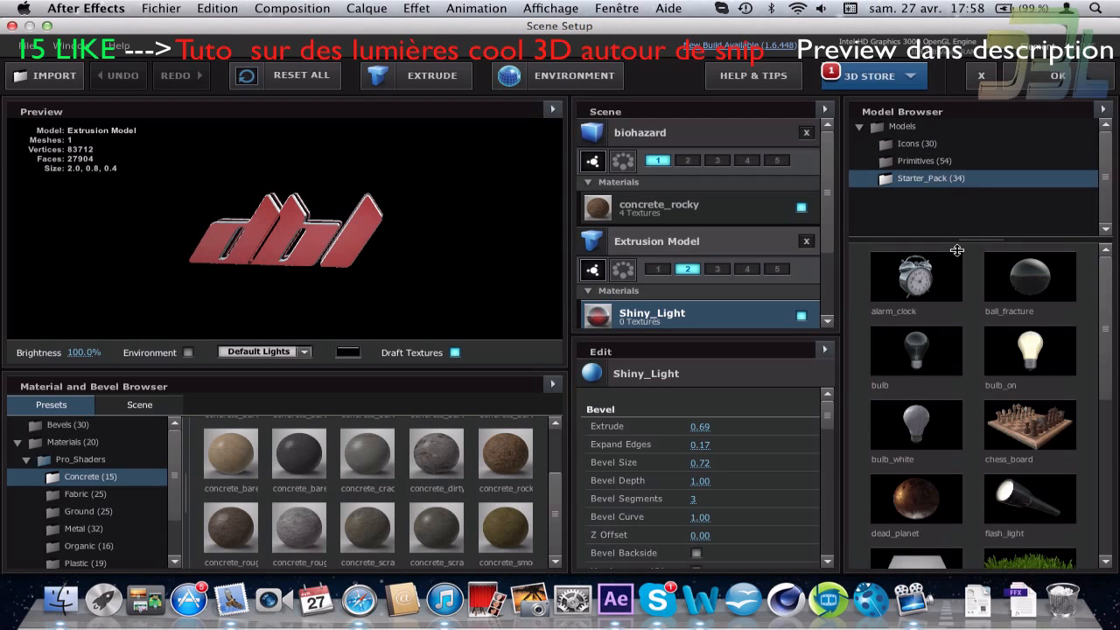
drag(1101, 351, 1116, 519)
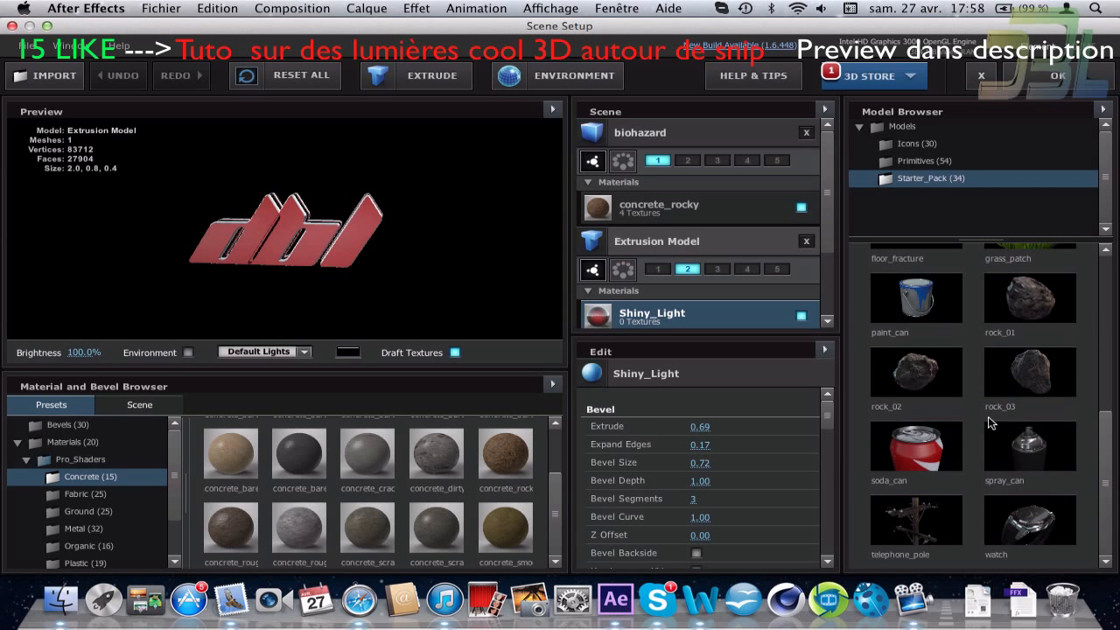
Step: Add the rock_03 model from Starter_Pack to the Element scene
click(1036, 394)
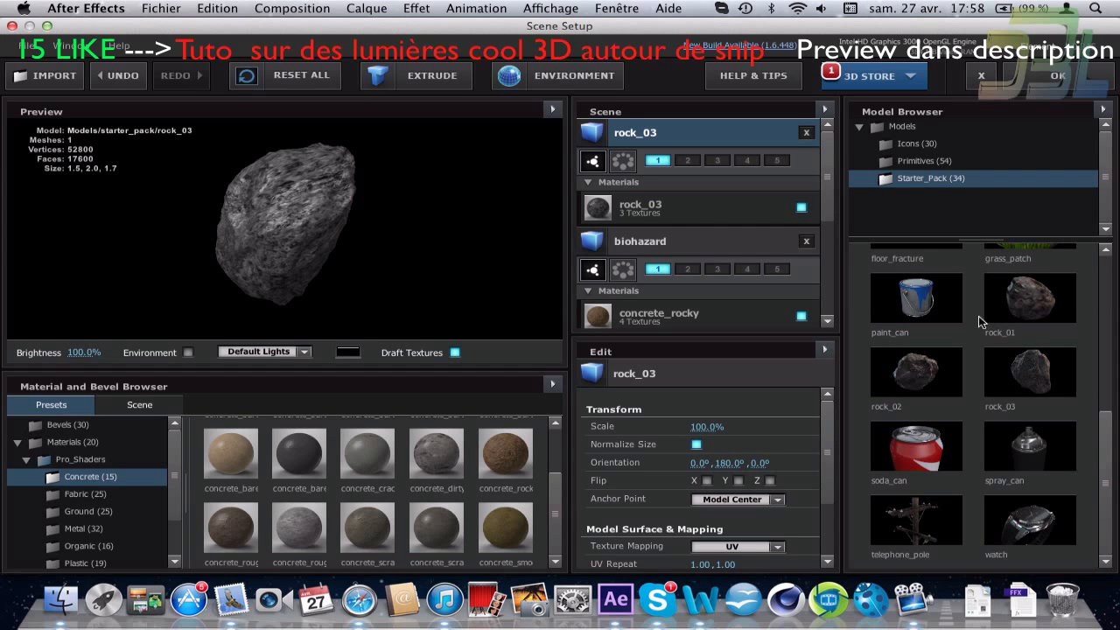
key(super+z)
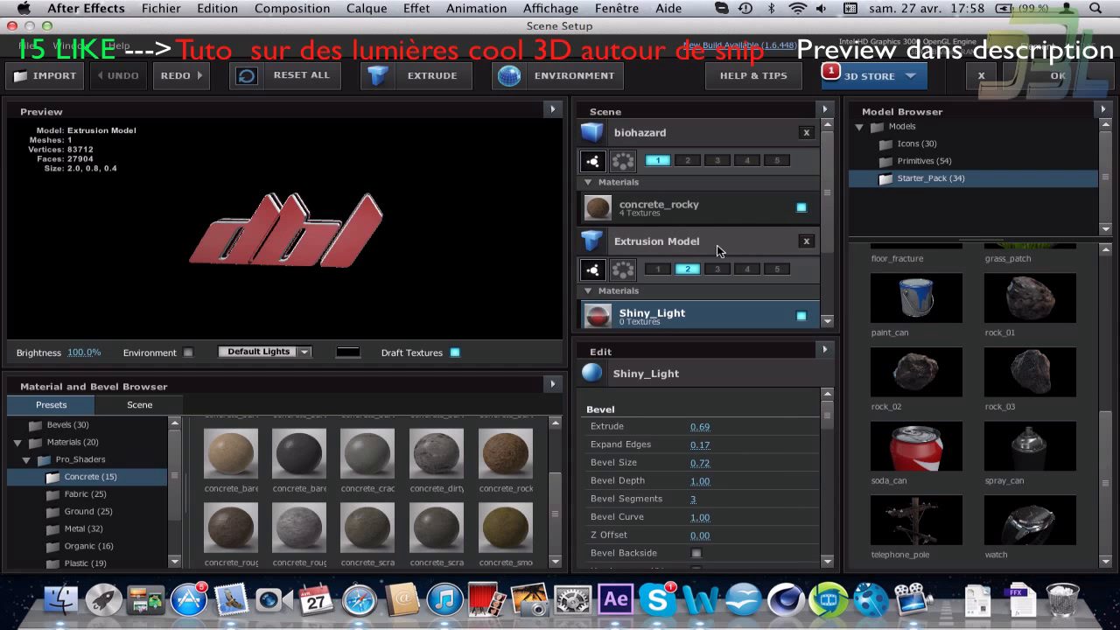
click(651, 204)
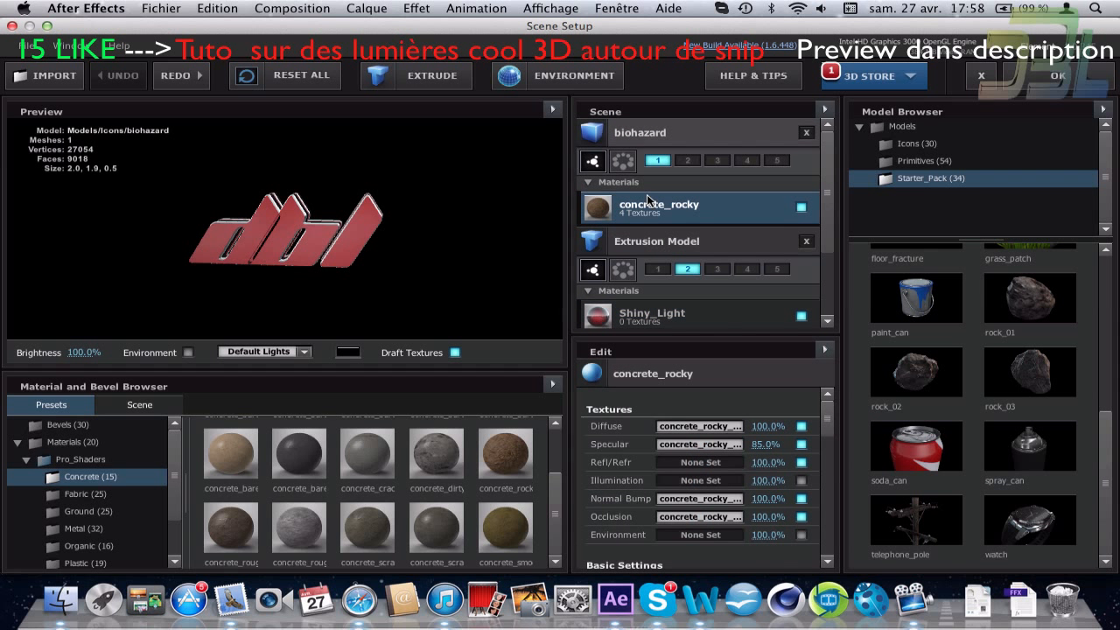
click(1029, 388)
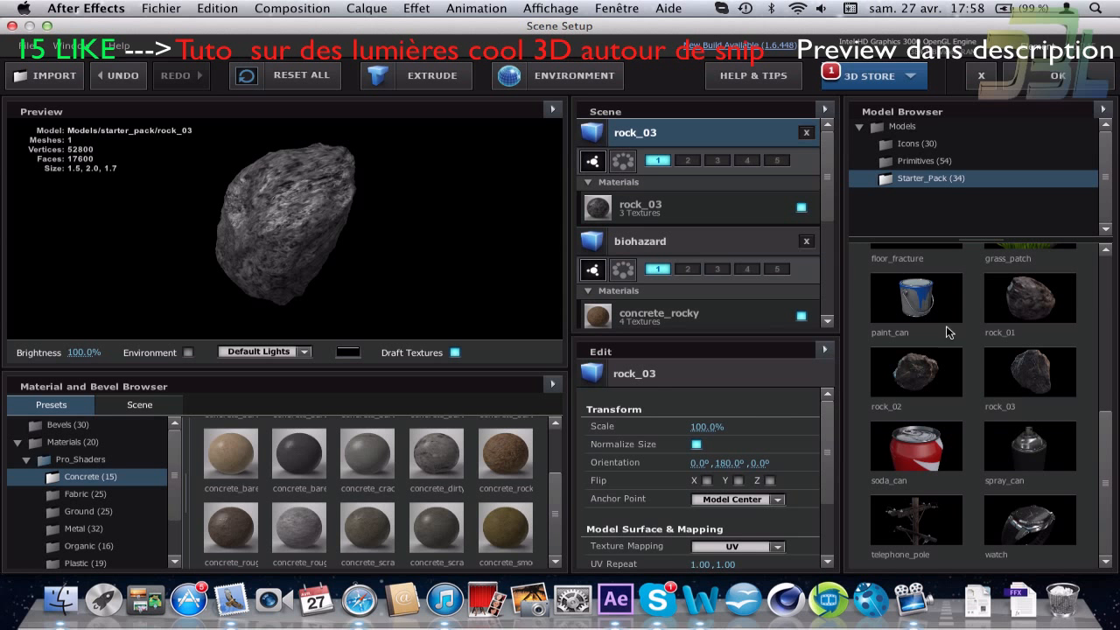
Step: Keep rock_03 in group 1, remove the biohazard model and apply the scene
click(688, 161)
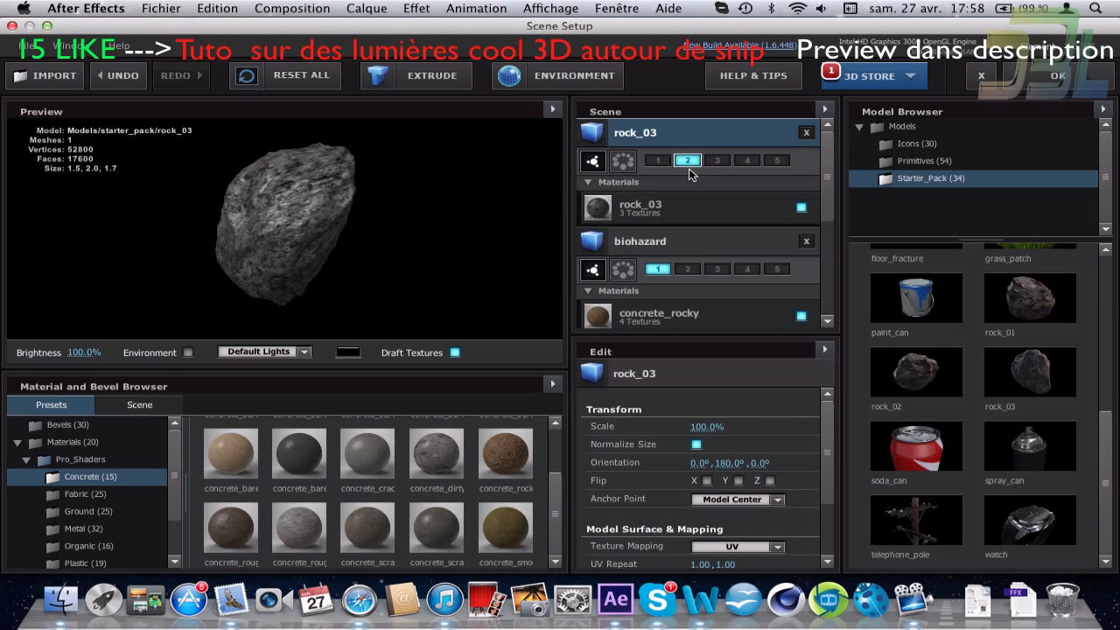
scroll(827, 209, down, 2)
scroll(788, 201, up, 2)
click(658, 161)
click(687, 161)
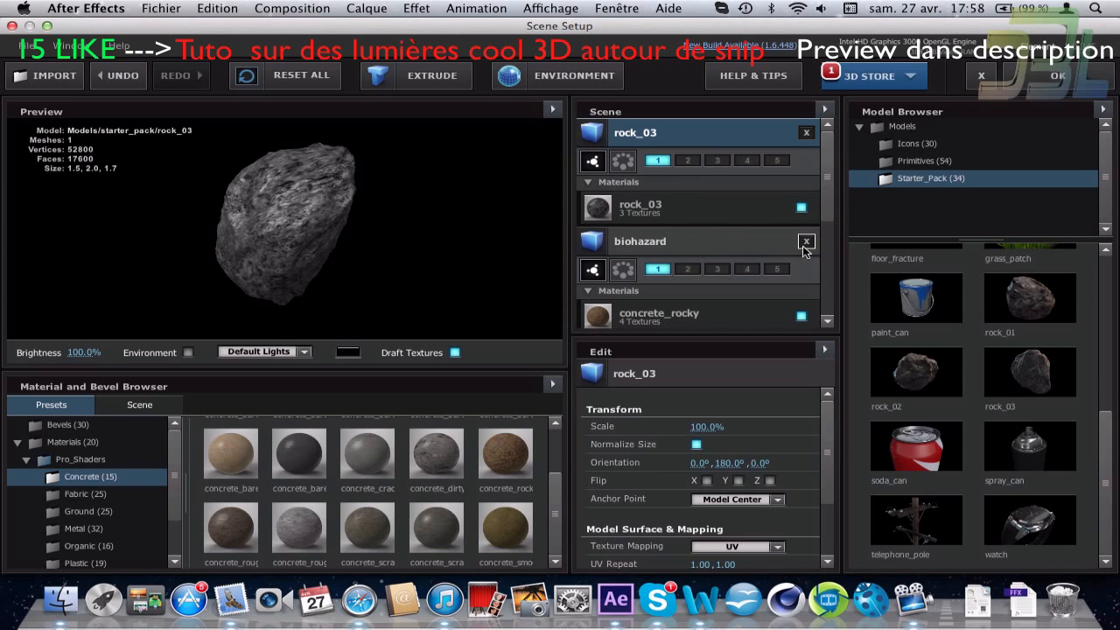
click(806, 242)
click(1063, 83)
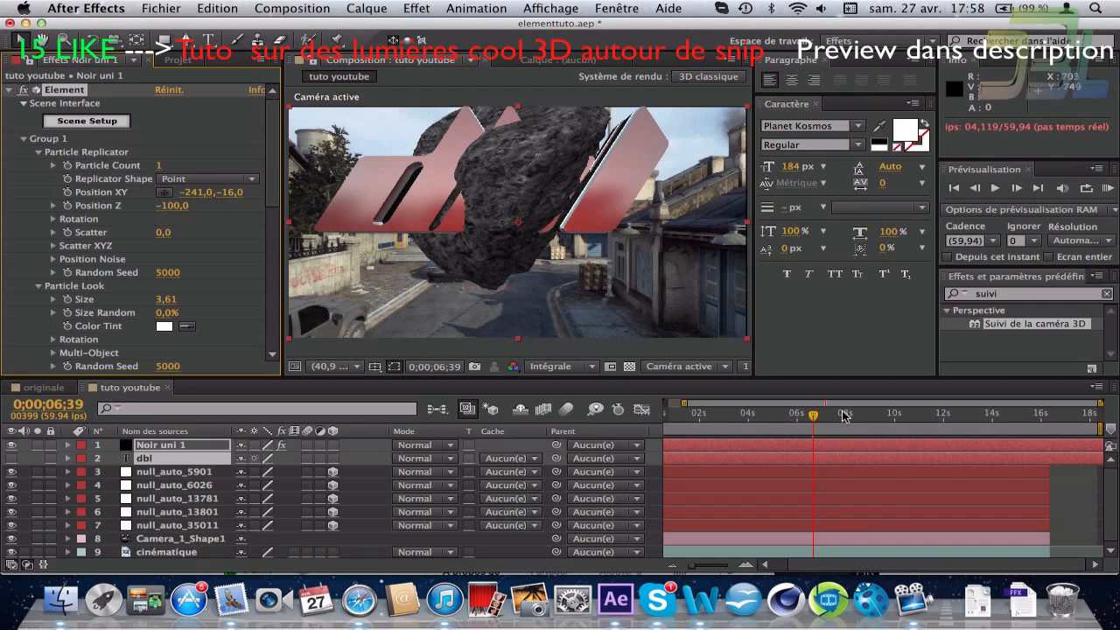
Step: Preview the shot with the rock from 0;00;06;39, and undo the Element scene change
key(space)
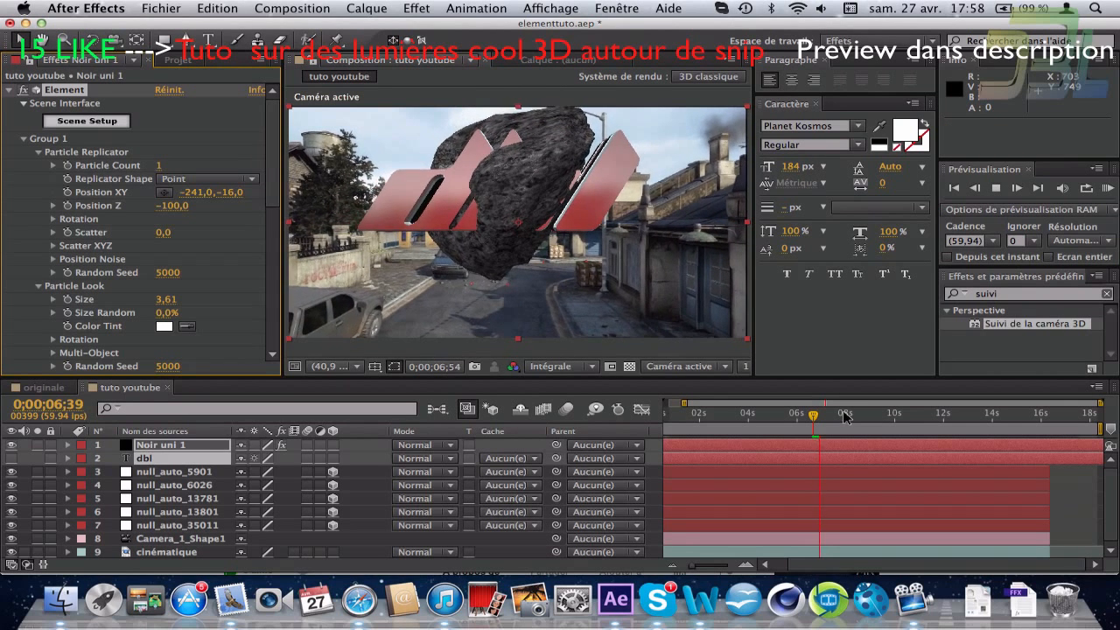
key(space)
key(super+z)
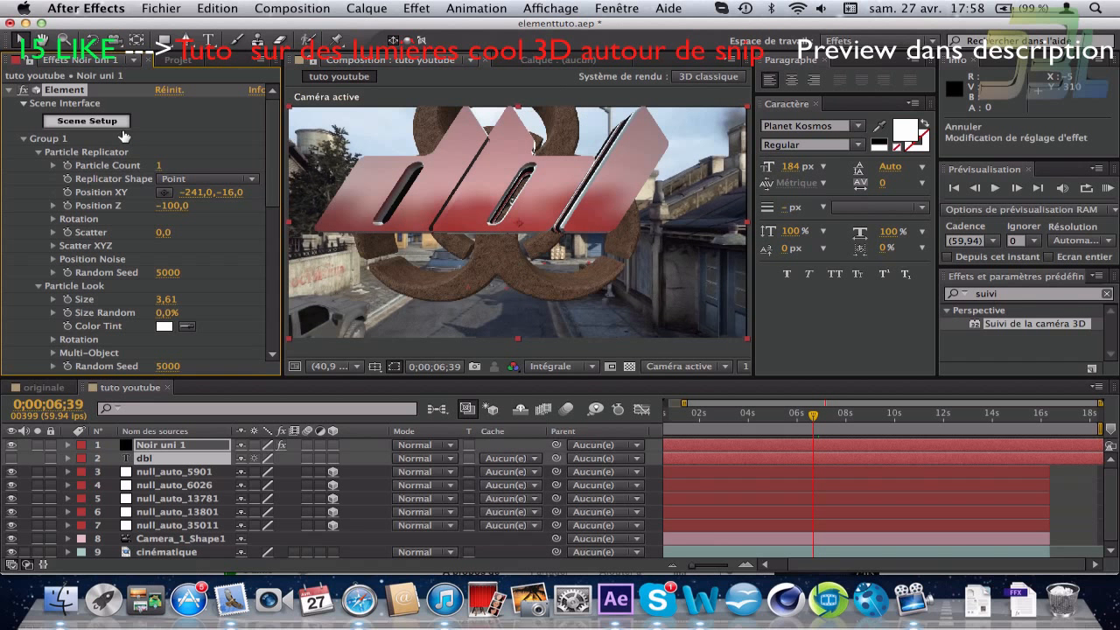
Step: Extend the timeline's visible range back to its start and check the models' placement at 0;00;05;33, 0;00;07;21 and 0;00;06;03
click(786, 415)
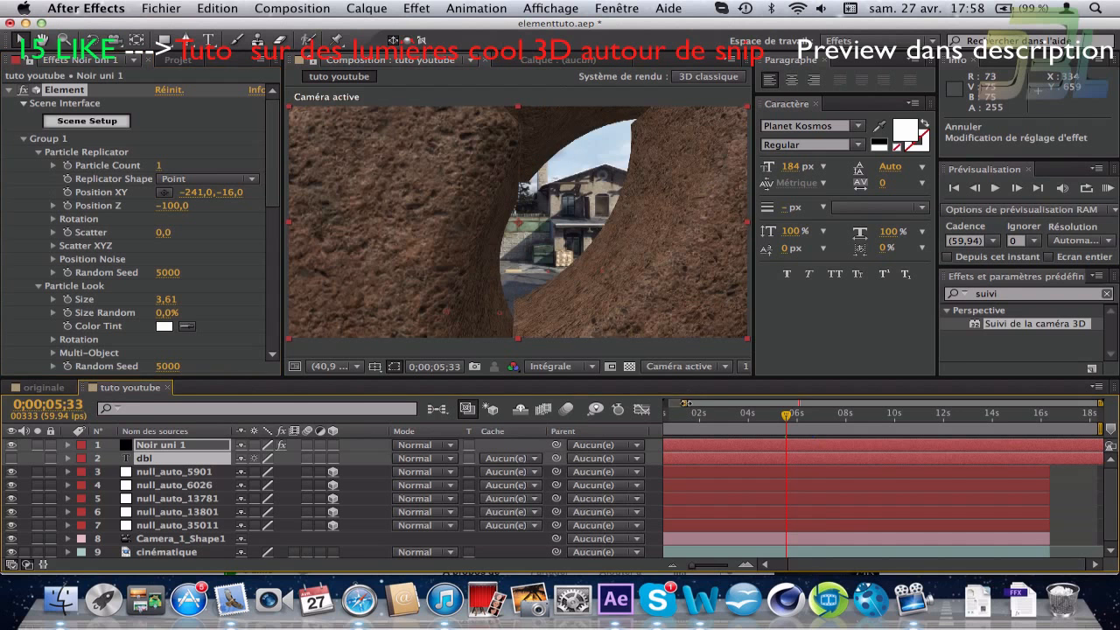
drag(686, 404, 614, 406)
click(843, 414)
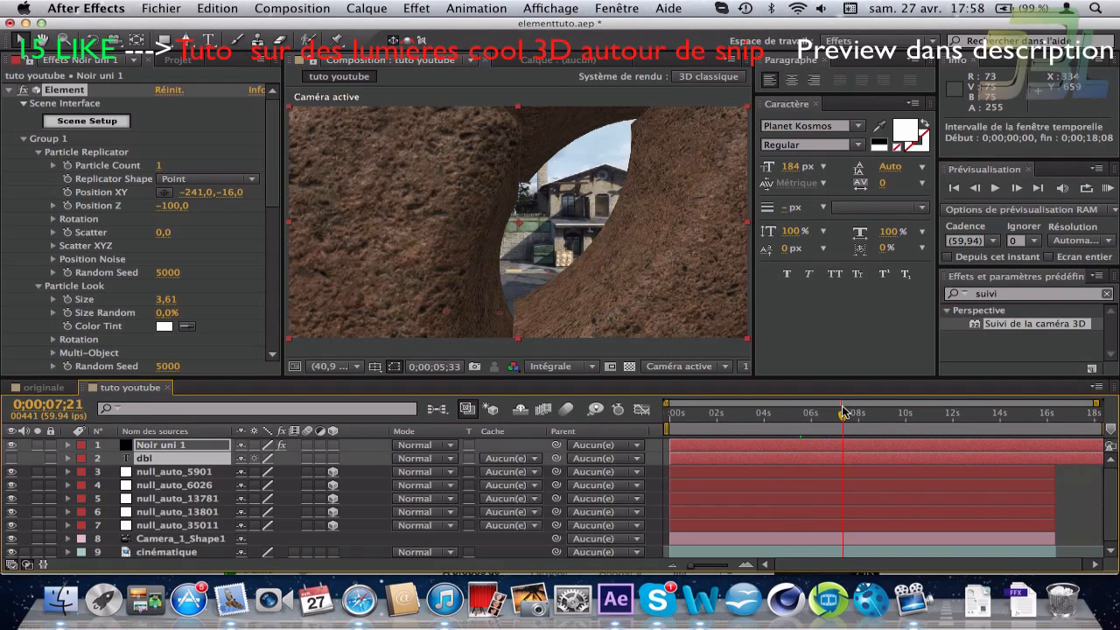
click(812, 416)
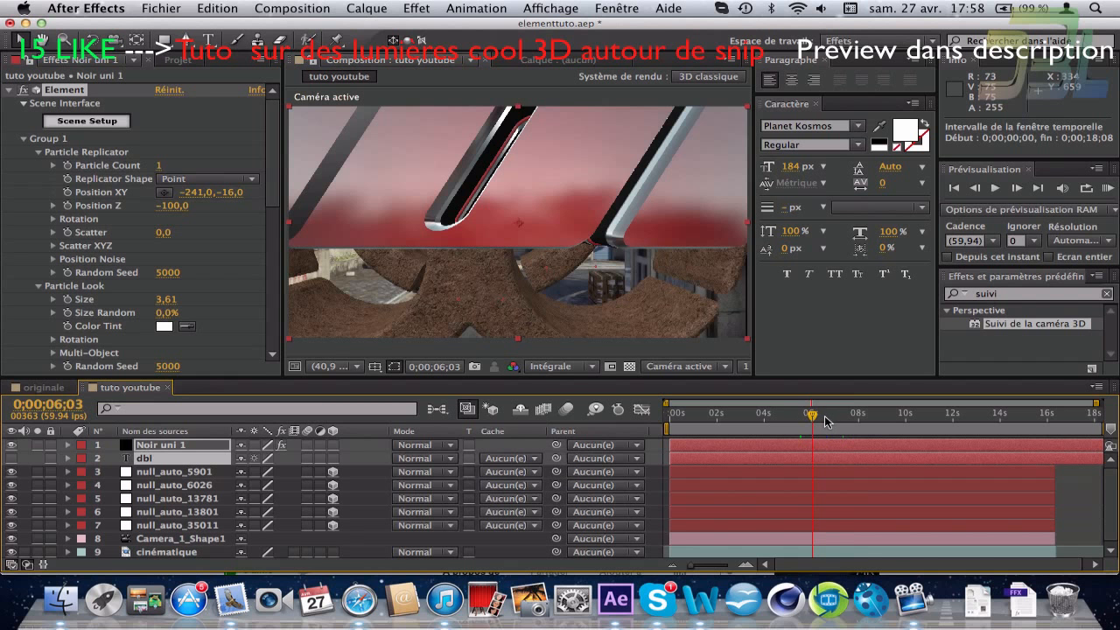
Step: Place marker 2 at 0;00;07;29 and start keyframing Group 1's Position XY and its X and Y rotation there
drag(826, 422, 846, 441)
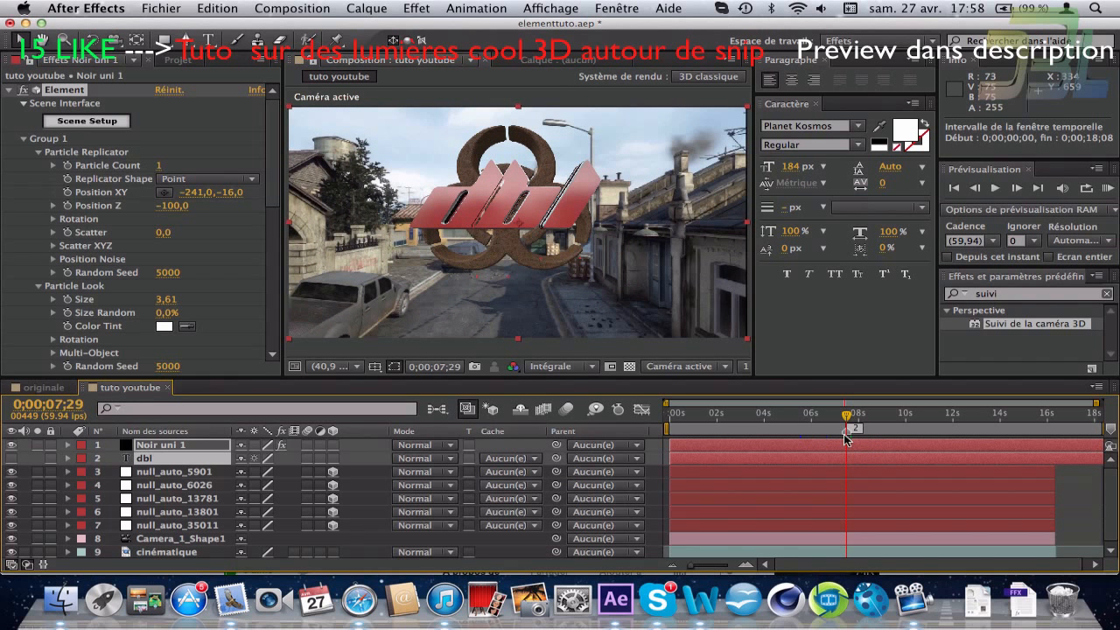
click(67, 193)
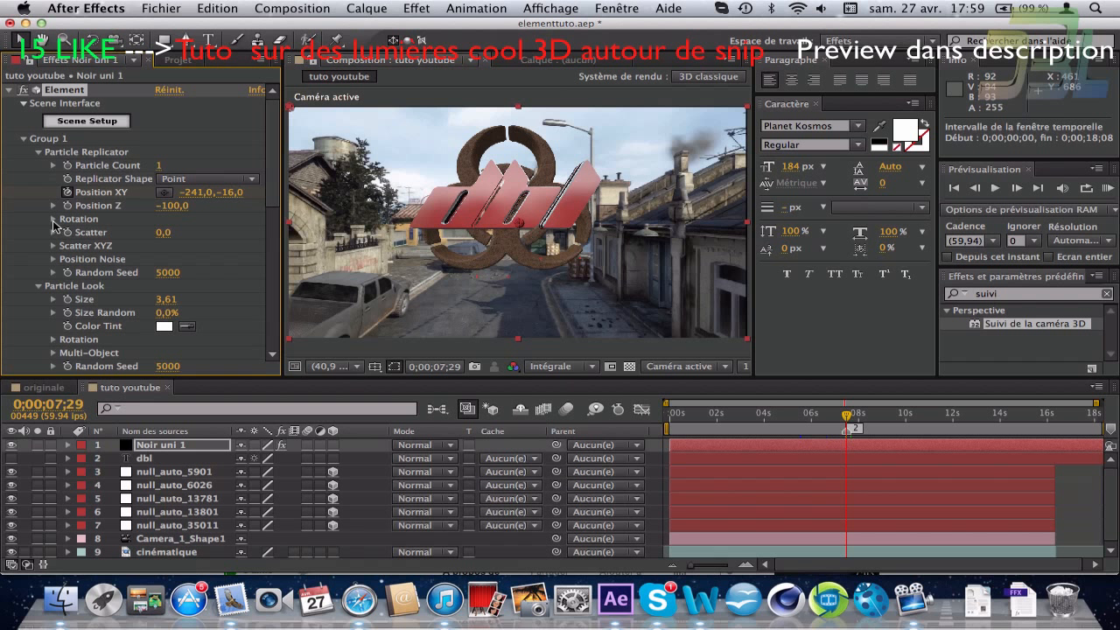
click(53, 219)
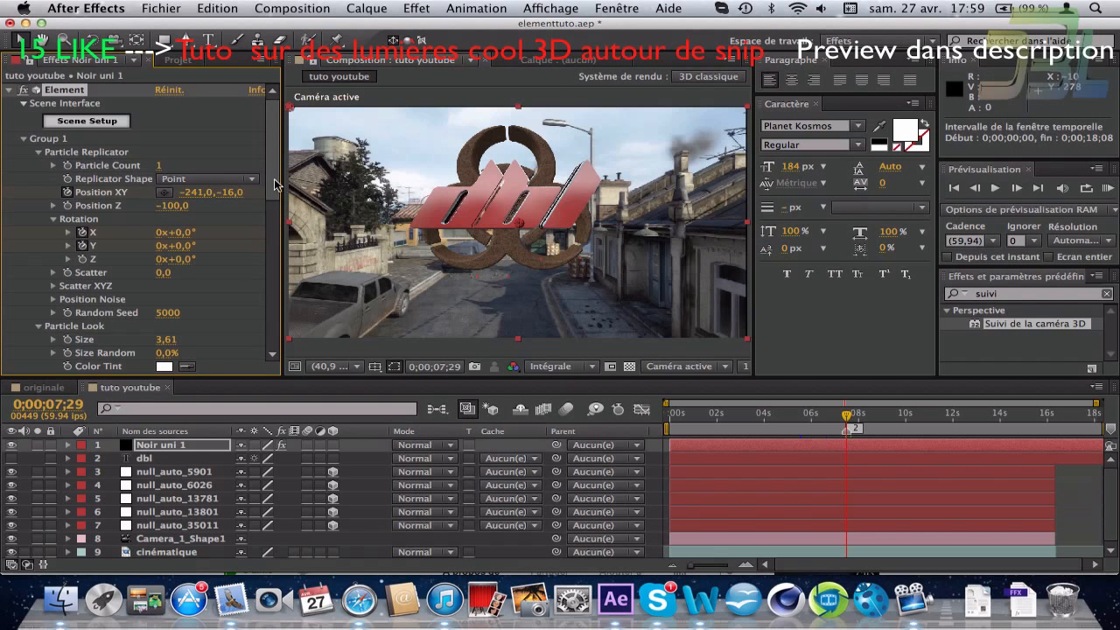
Step: Start keyframing Group 2's Position XY and its particle replicator X and Y rotation at 0;00;07;29
scroll(256, 251, down, 10)
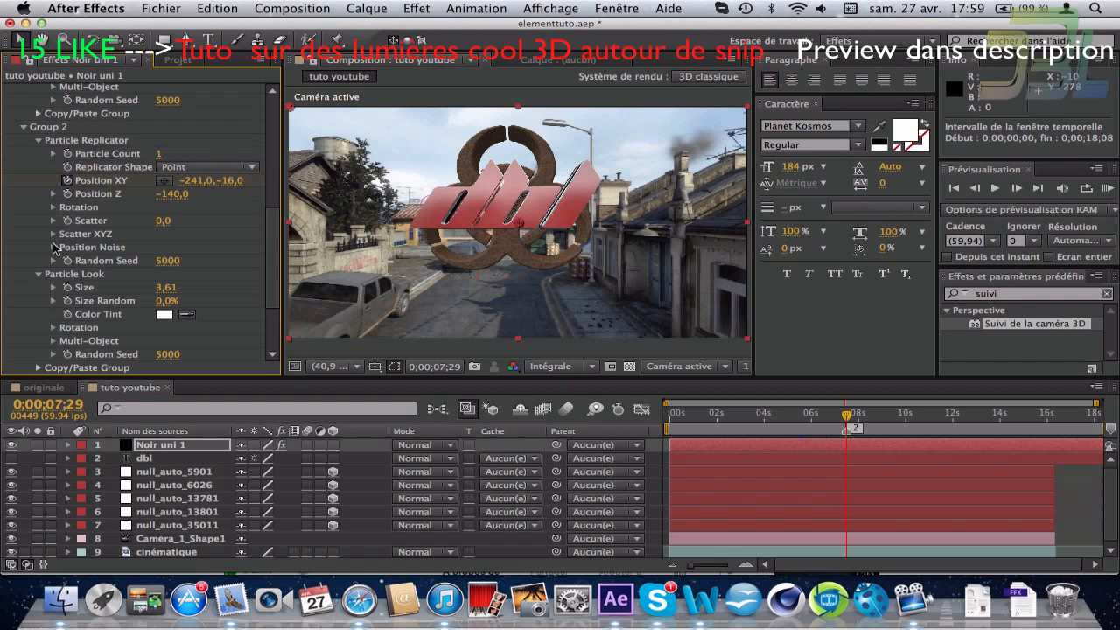
click(54, 207)
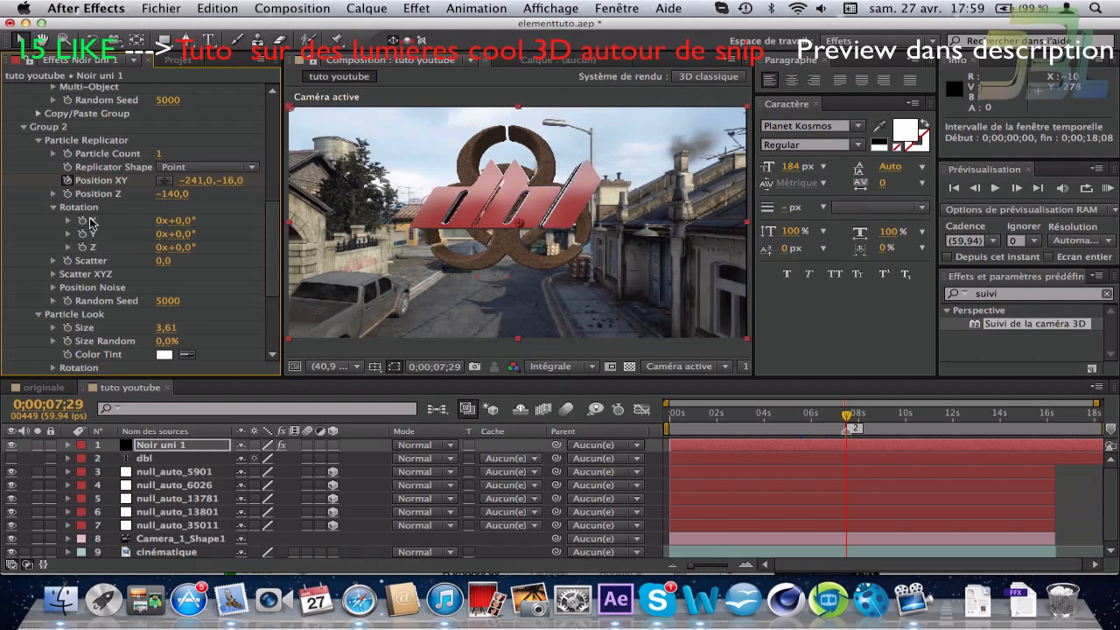
click(82, 221)
click(82, 234)
Step: Place marker 1 at 0;00;05;47 and reveal the keyframed properties of the Noir uni 1 layer
click(807, 424)
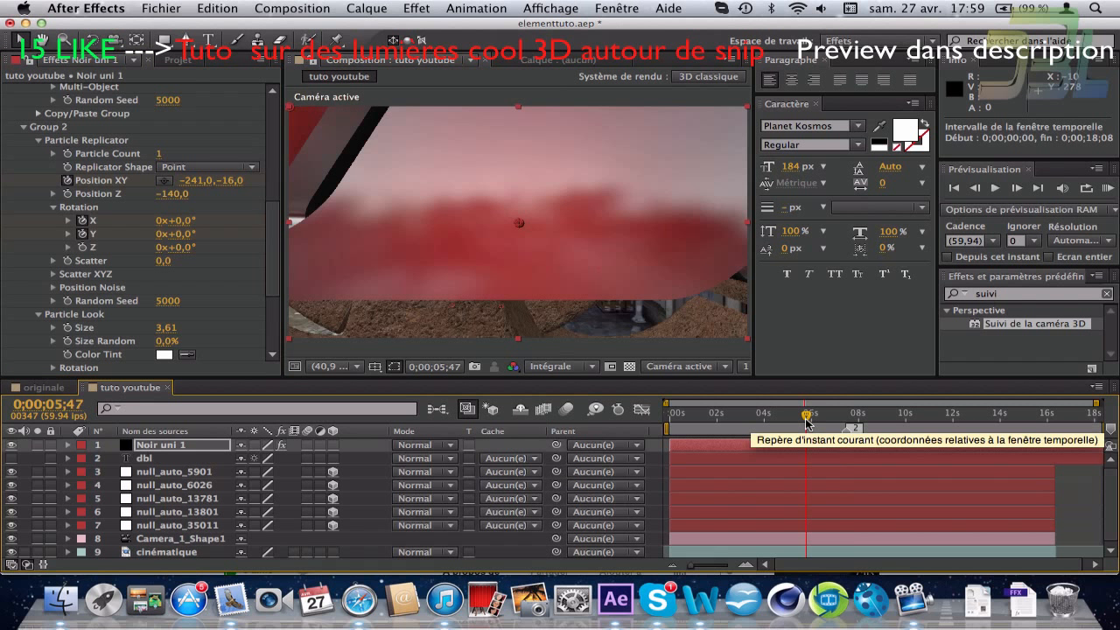
key(shift+1)
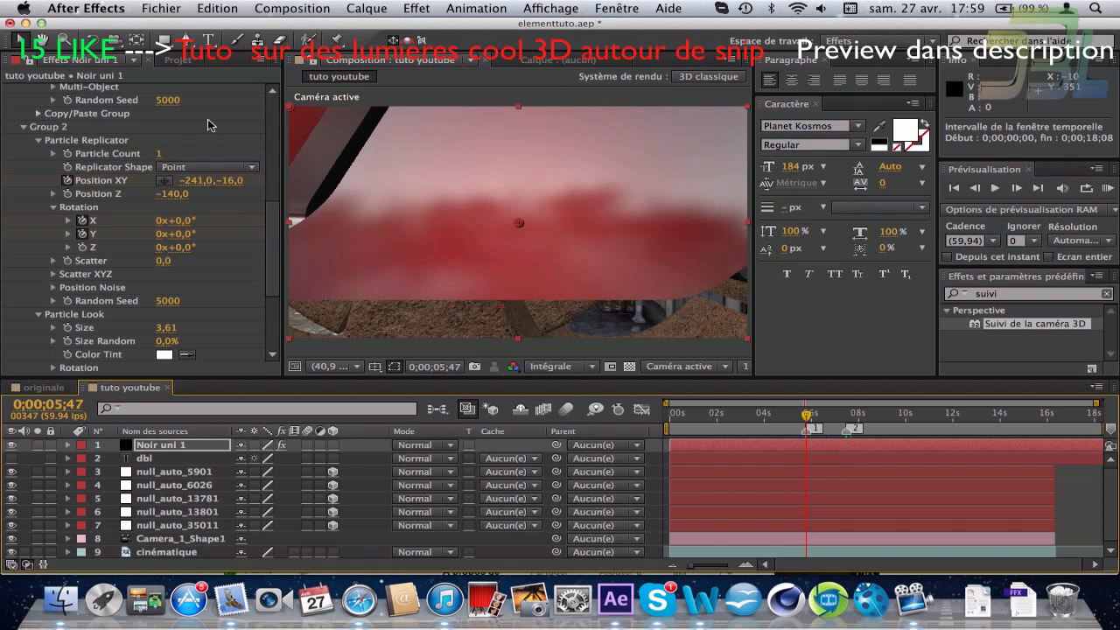
scroll(274, 241, up, 3)
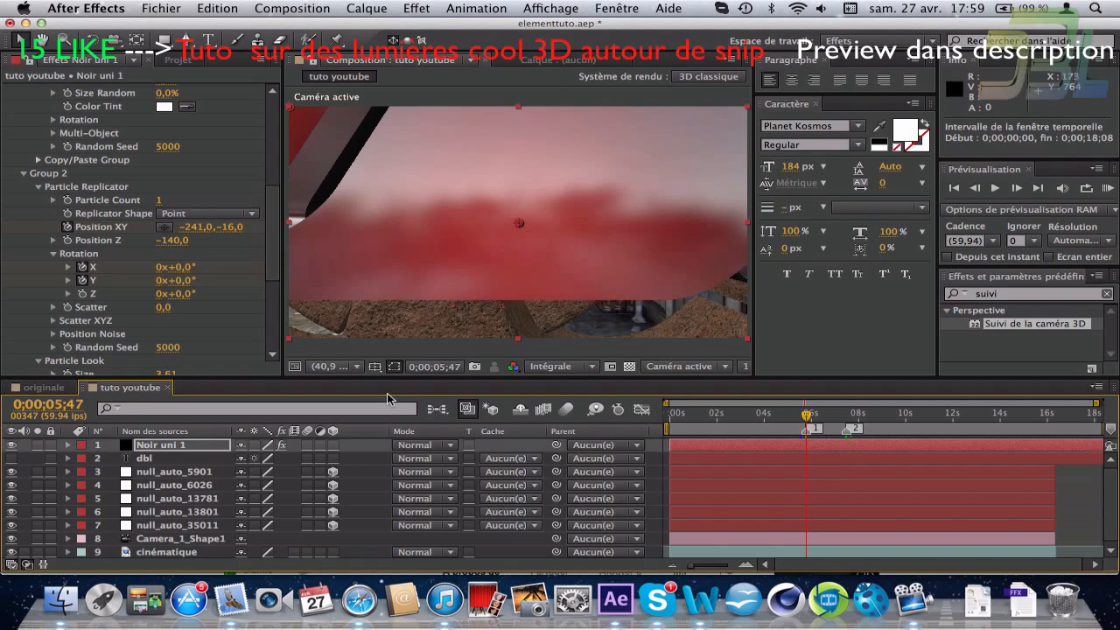
key(u)
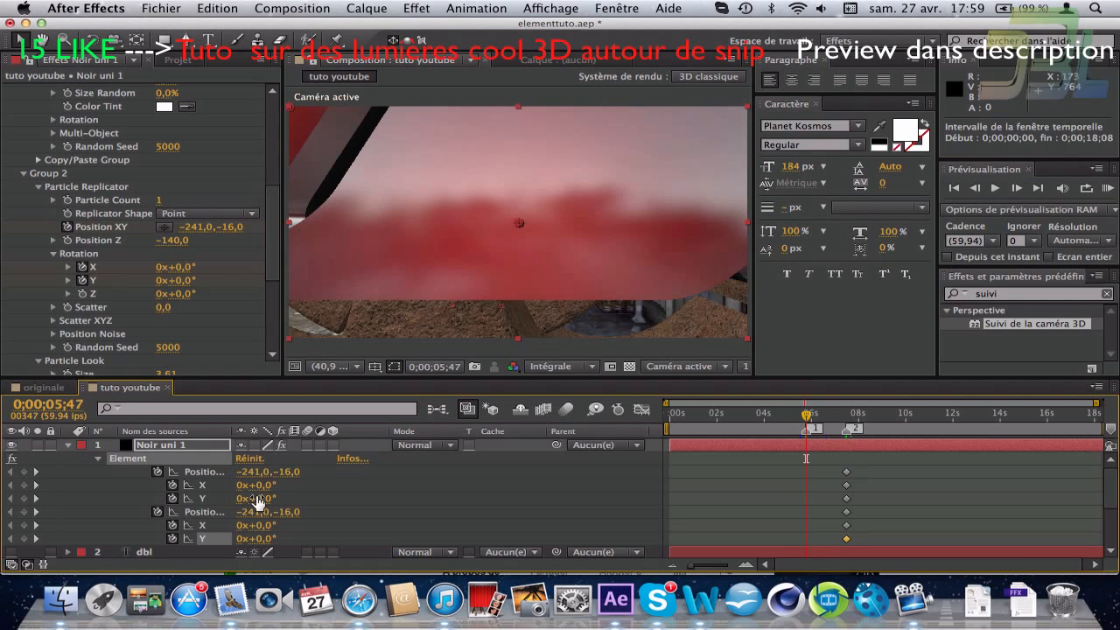
click(139, 448)
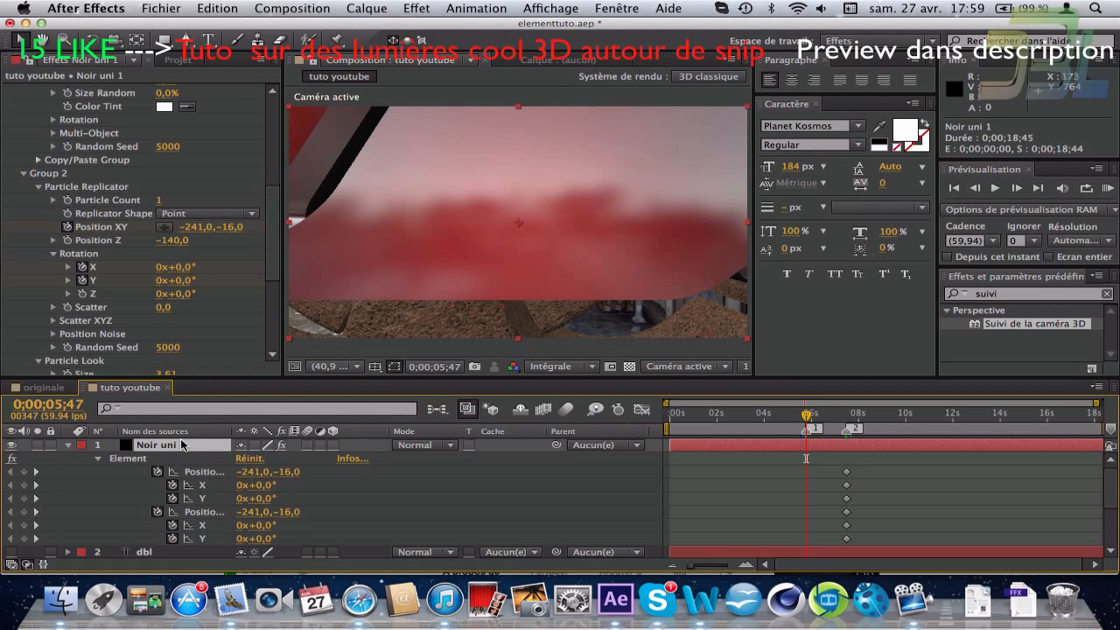
Step: At 0;00;07;09, set Group 1 to position -498, -159, X -40° and Y 13°, and Group 2 to position -77, 169, X 29° and Y 29°
click(828, 413)
drag(828, 413, 838, 413)
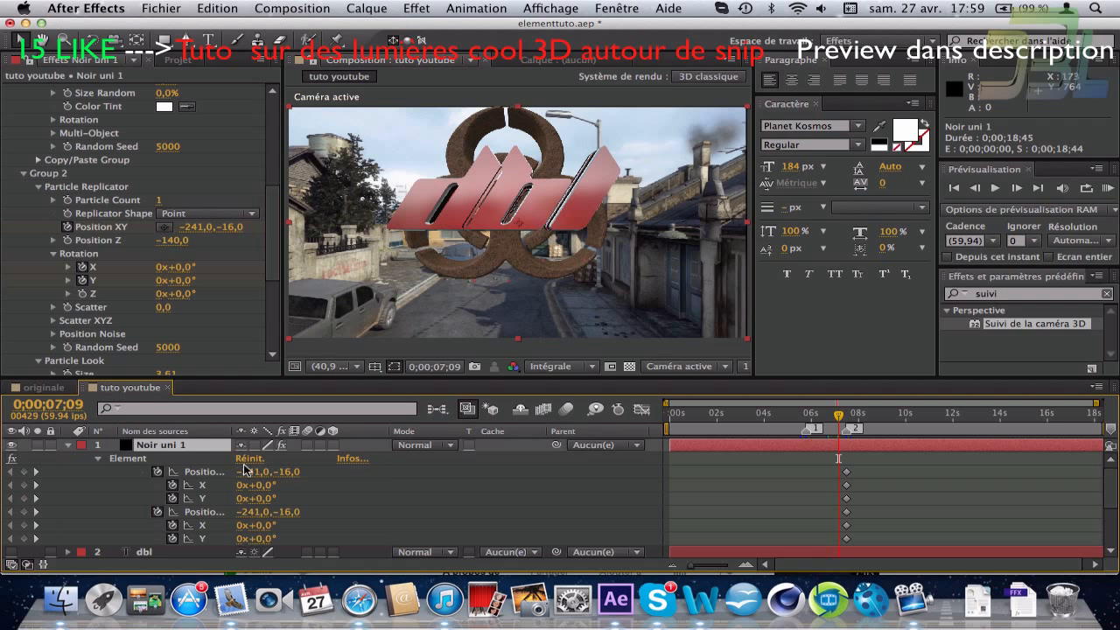
drag(263, 485, 214, 495)
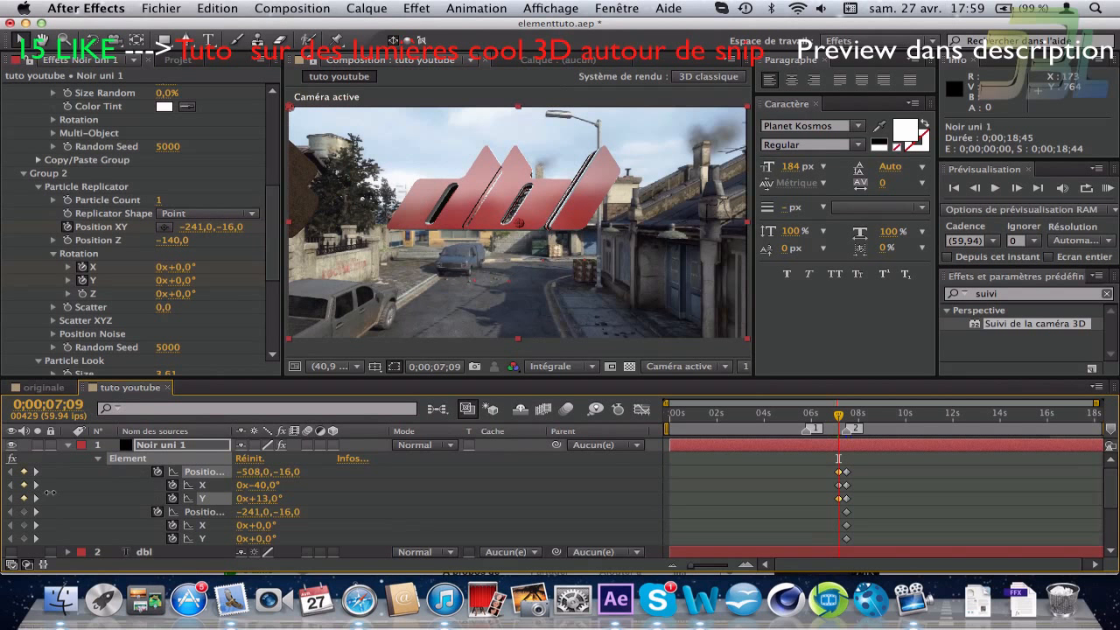
drag(290, 472, 225, 425)
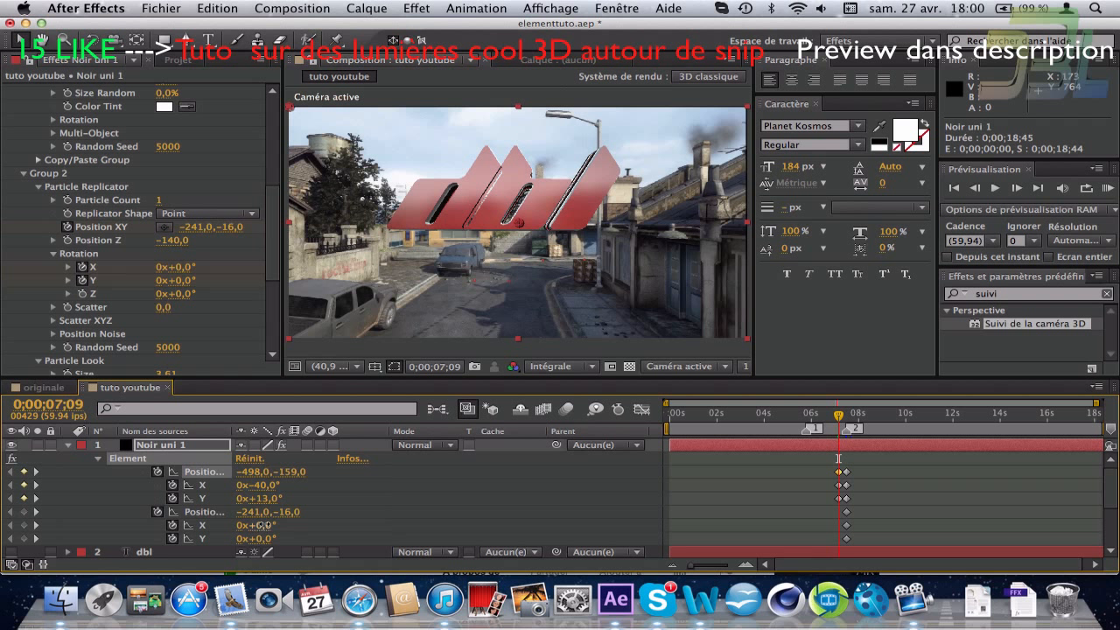
drag(264, 525, 381, 564)
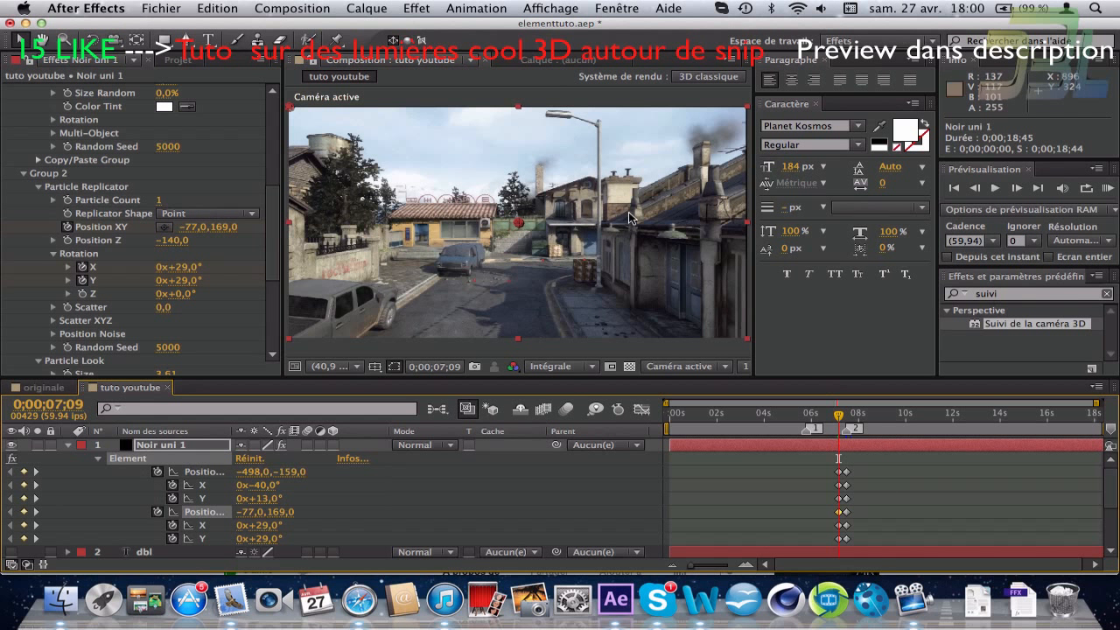
Step: Move both groups' six starting keyframes from 0;00;07;09 to marker 1 at 0;00;05;47, and preview the animation from there
click(807, 414)
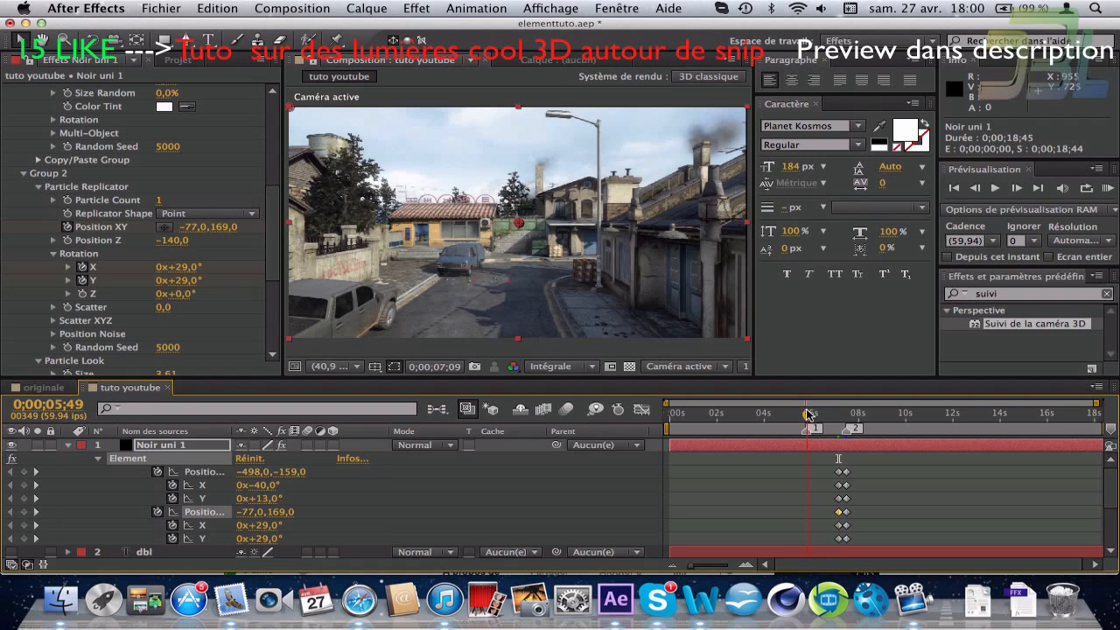
click(840, 472)
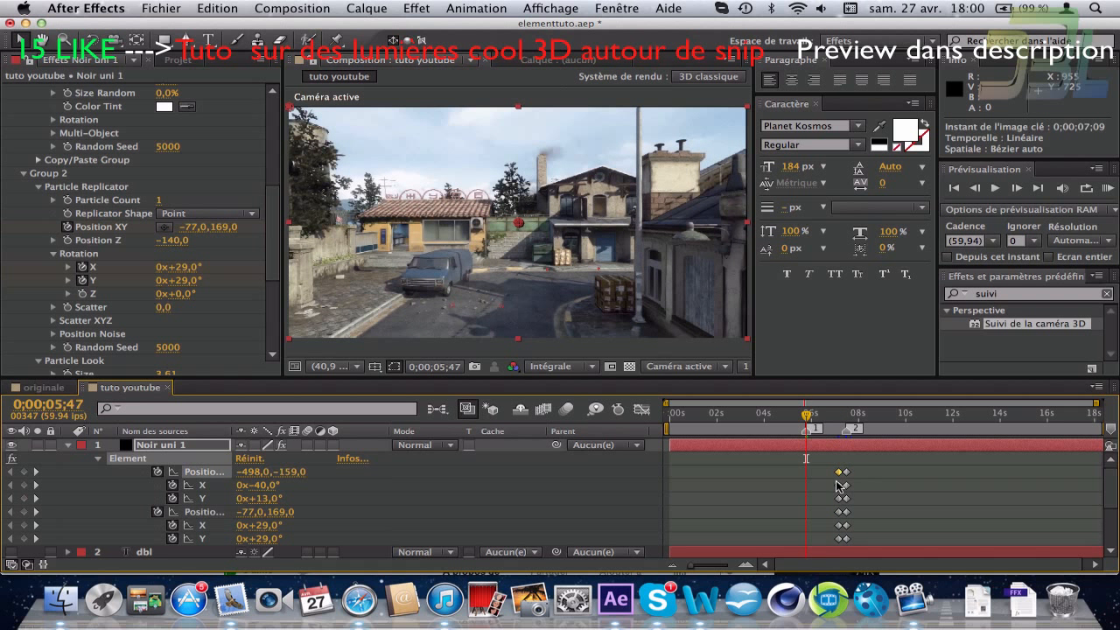
click(839, 485)
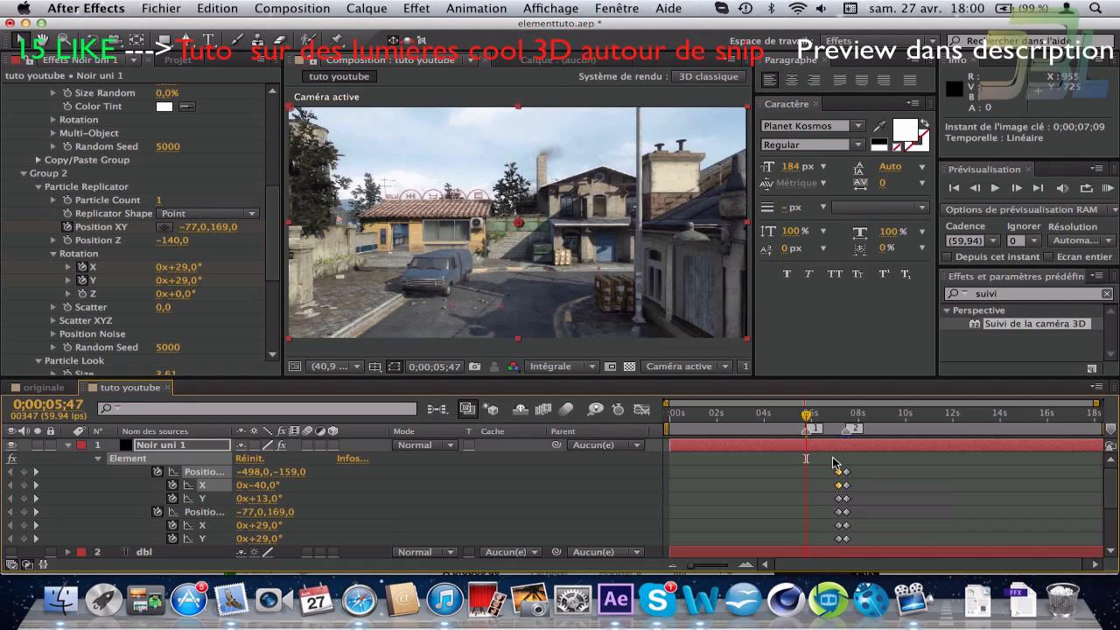
click(845, 472)
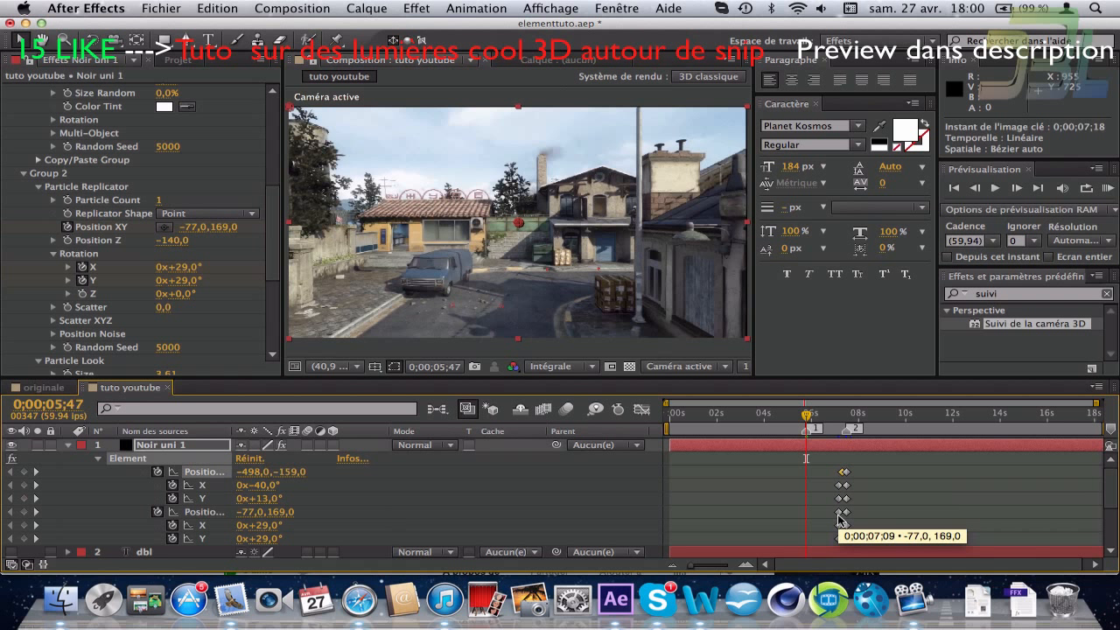
drag(823, 470, 807, 538)
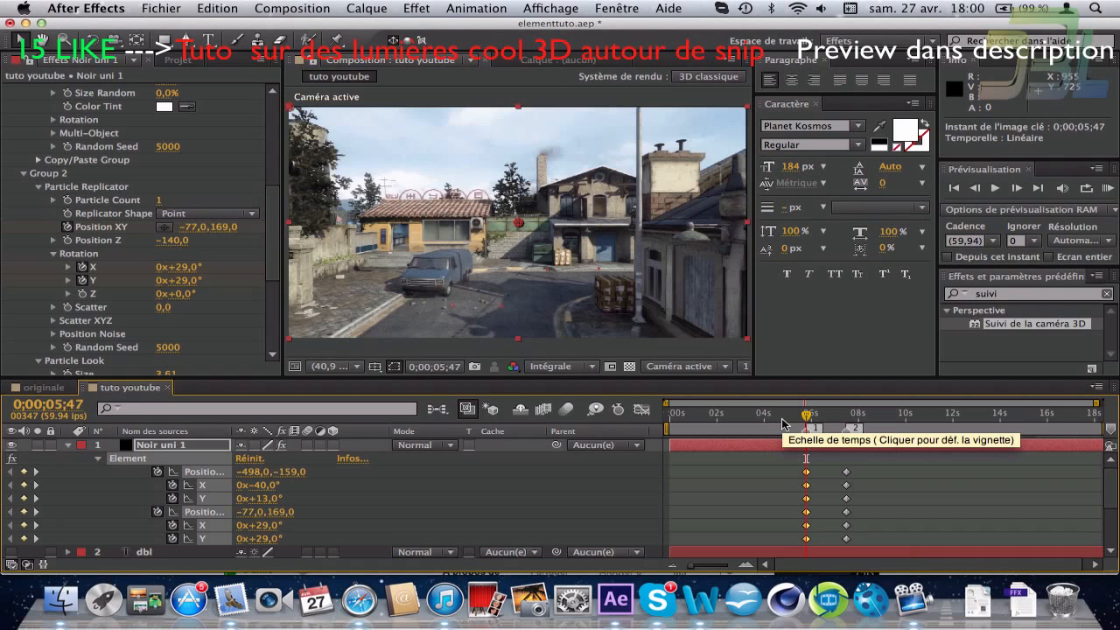
key(space)
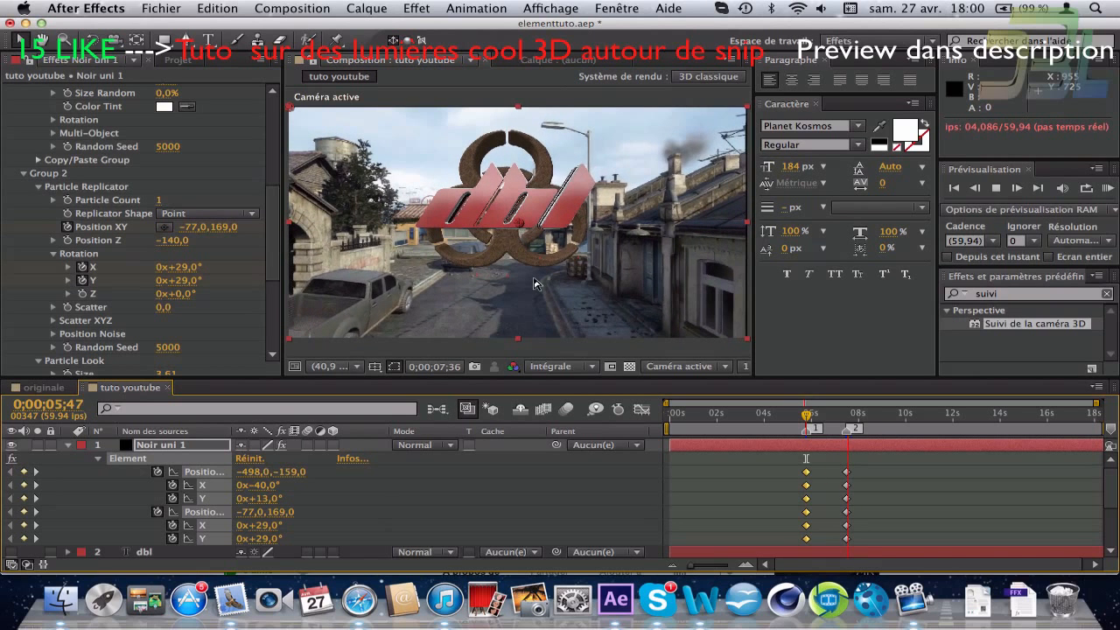
key(space)
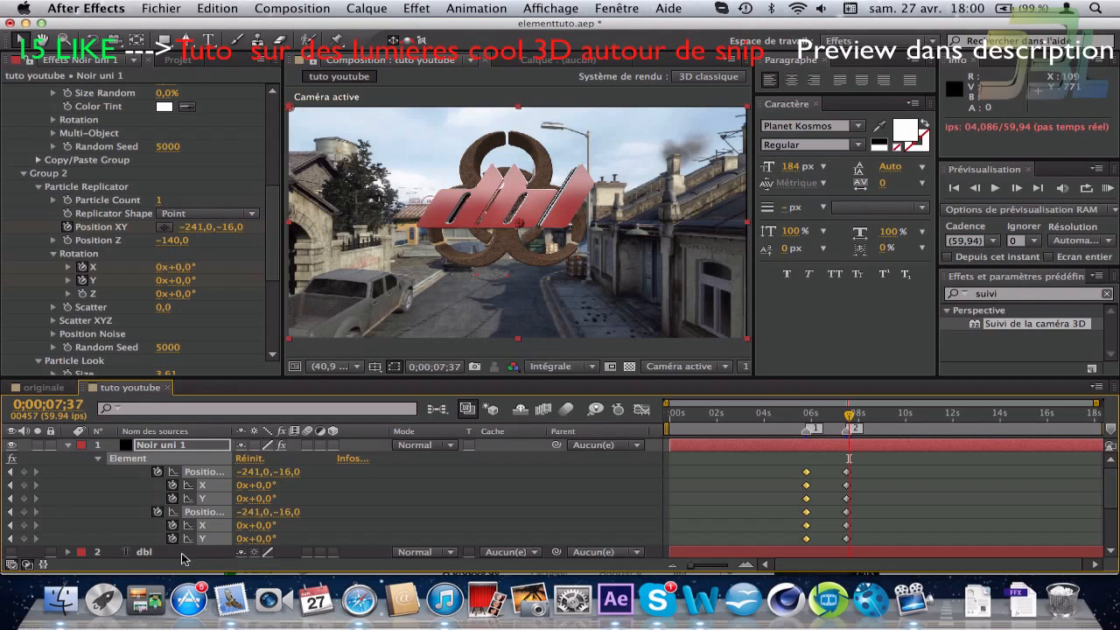
Step: Try rotating Group 2 to 0° on X and 3x+18° on Y at 0;00;07;37, and delete the added rotation keyframes
drag(269, 532, 671, 506)
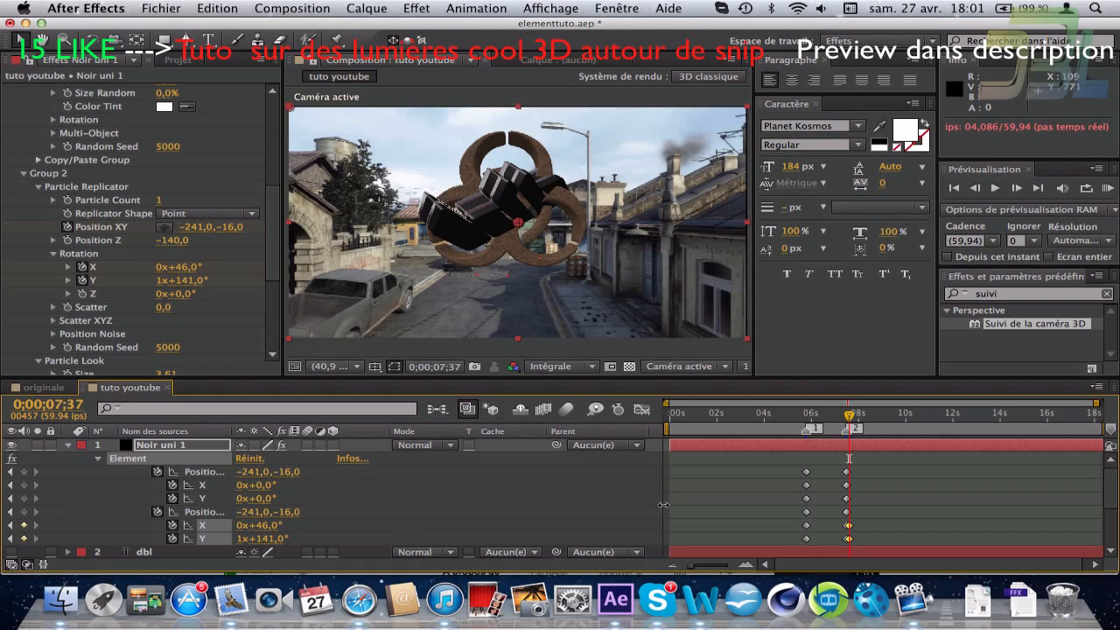
click(270, 531)
text(0)
key(Return)
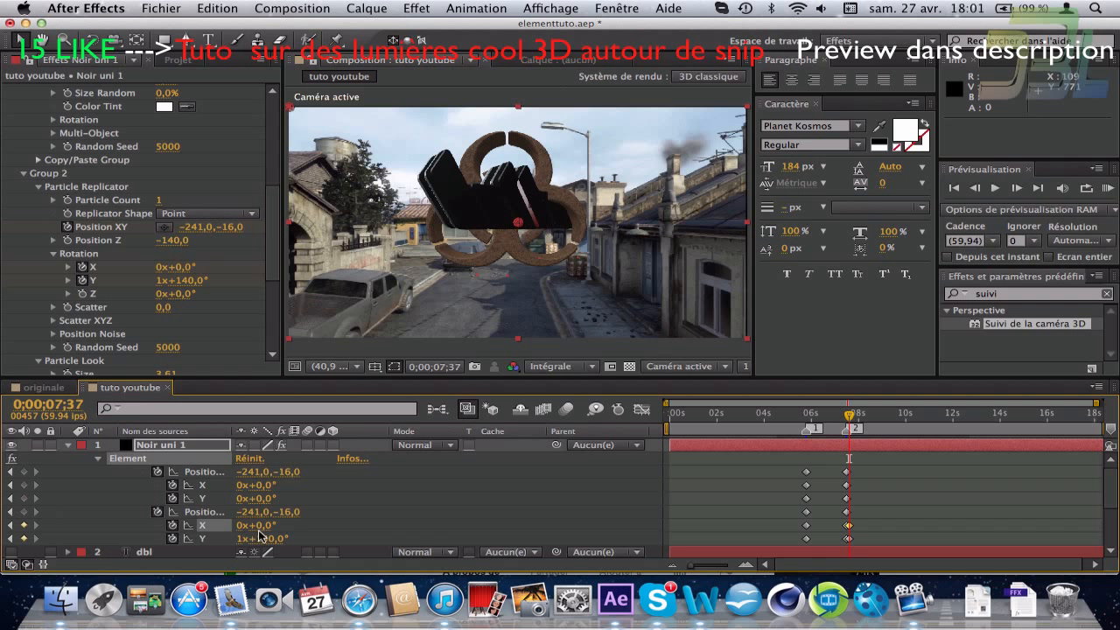
drag(267, 542, 799, 549)
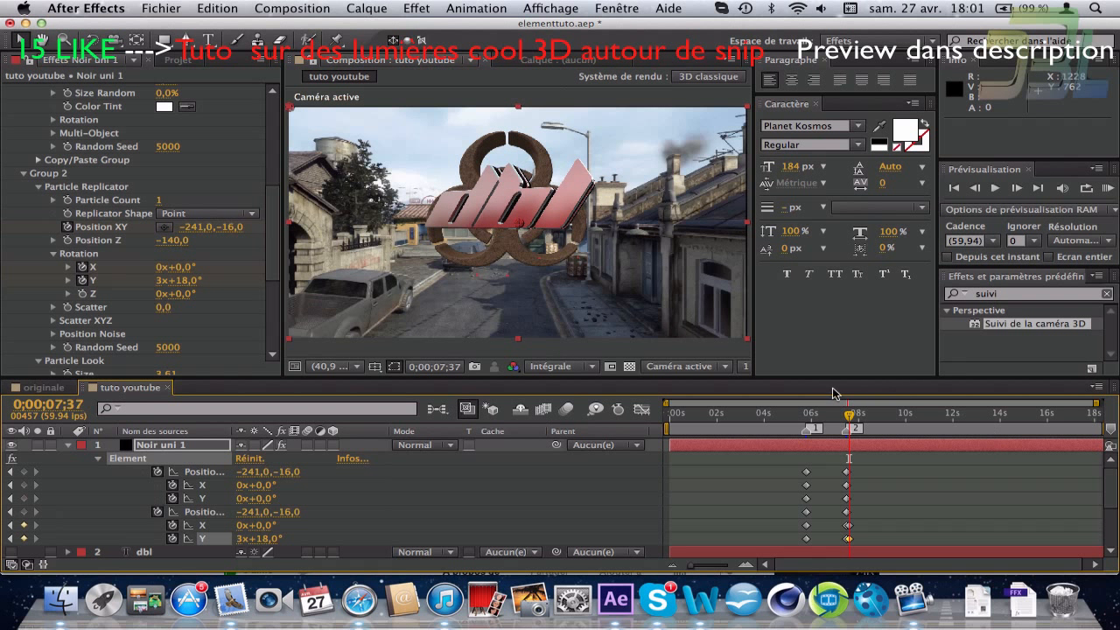
click(833, 427)
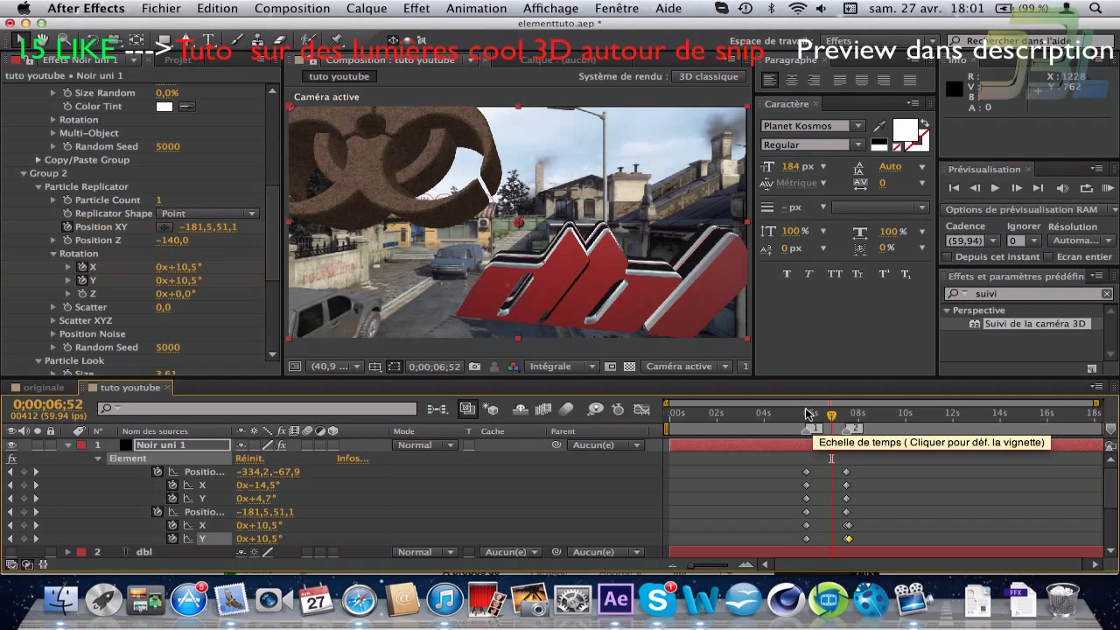
click(808, 414)
drag(808, 414, 851, 414)
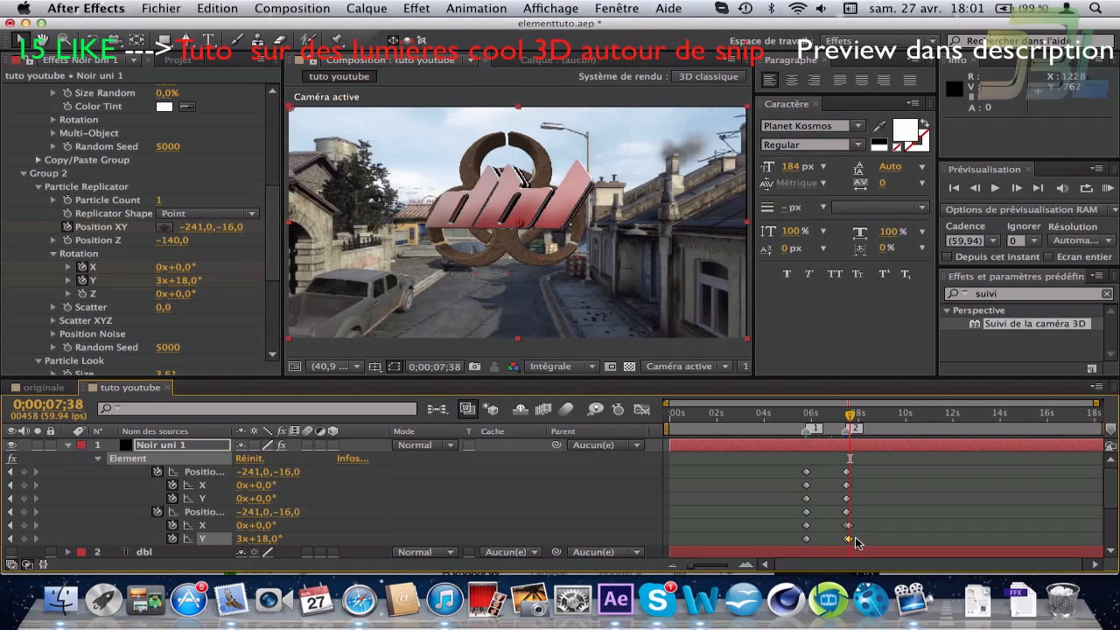
key(Delete)
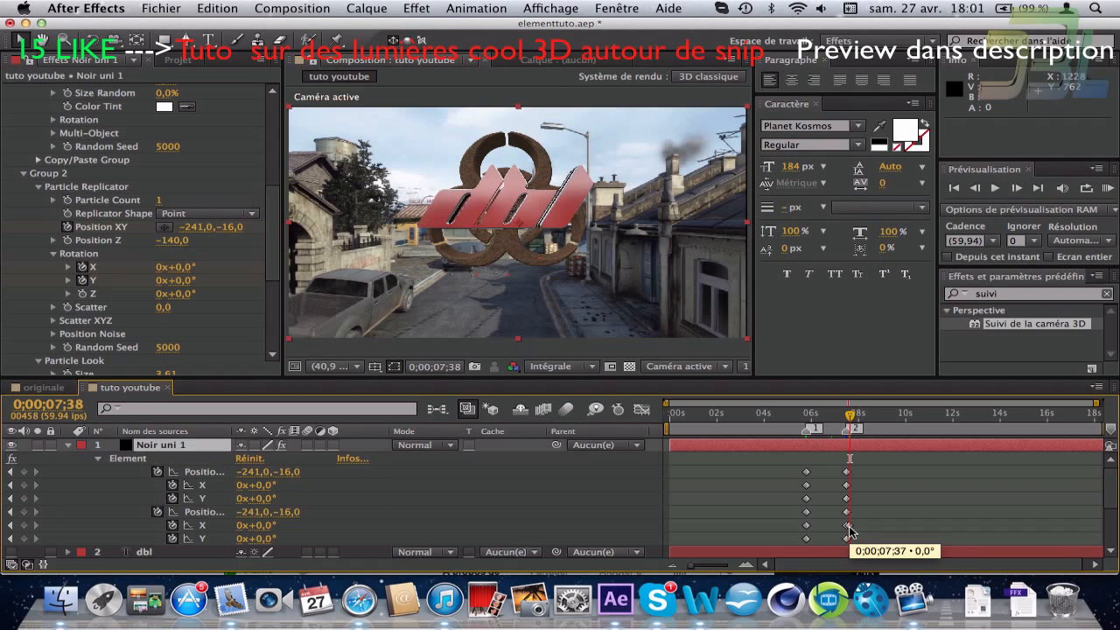
click(849, 526)
Step: Check how both models fly into place between 0;00;04;16 and 0;00;08;25
click(830, 419)
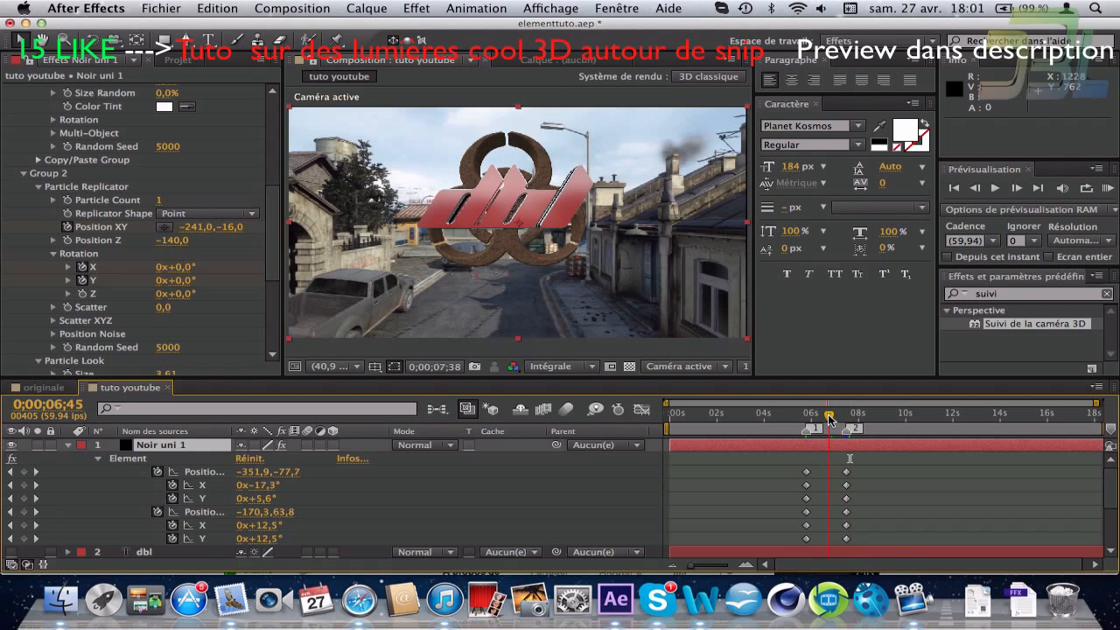
drag(830, 418, 850, 418)
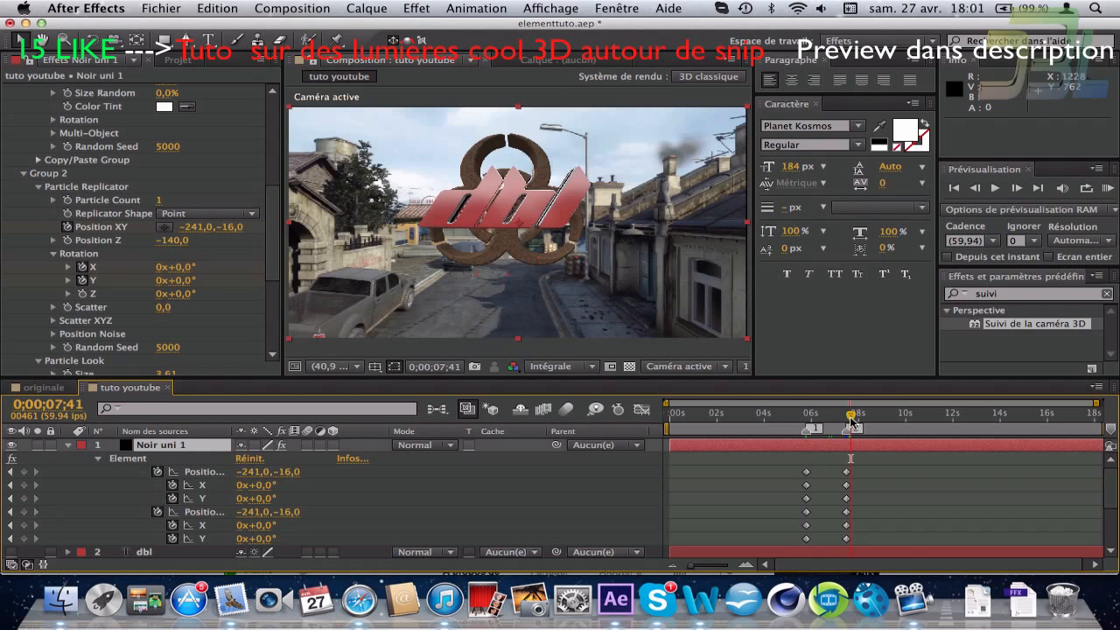
click(895, 420)
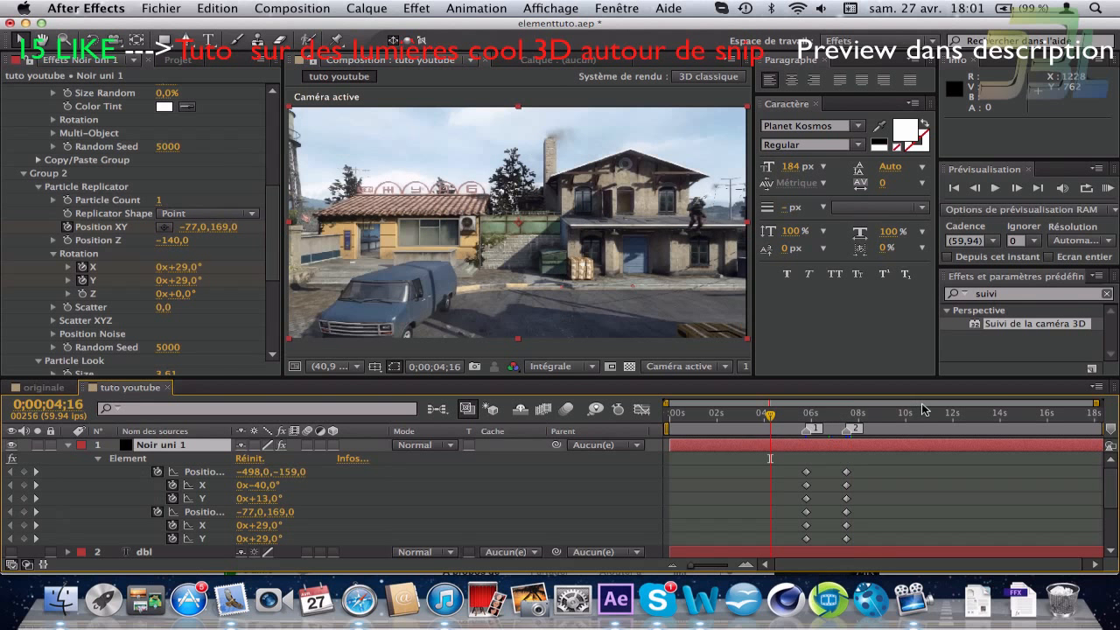
click(869, 420)
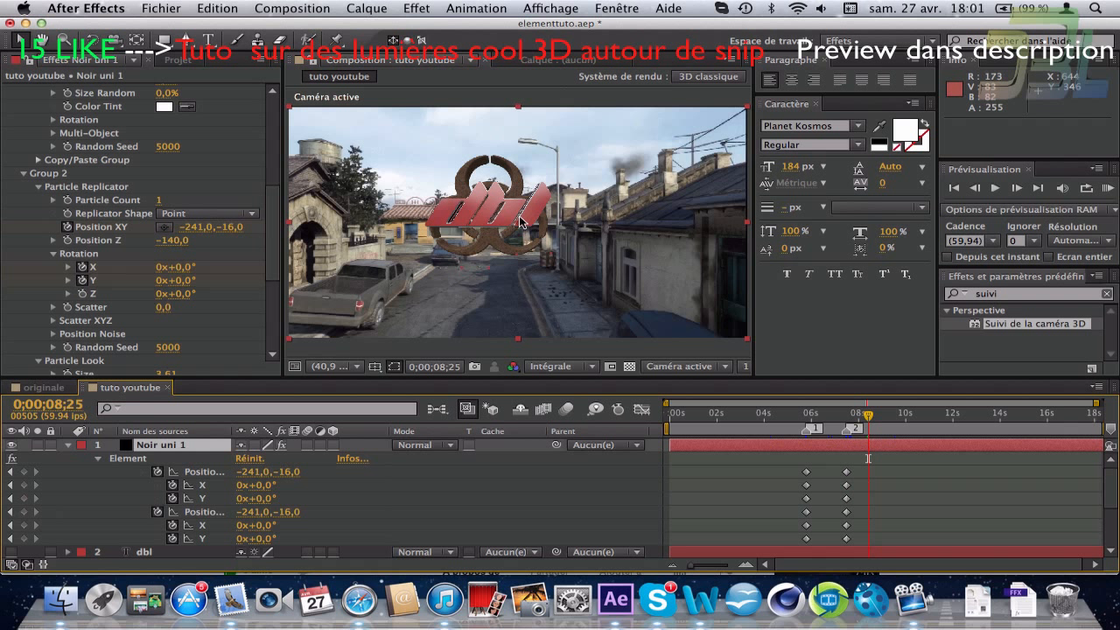
Step: Collapse the keyframe properties of the Noir uni 1 layer and select the layer
click(67, 444)
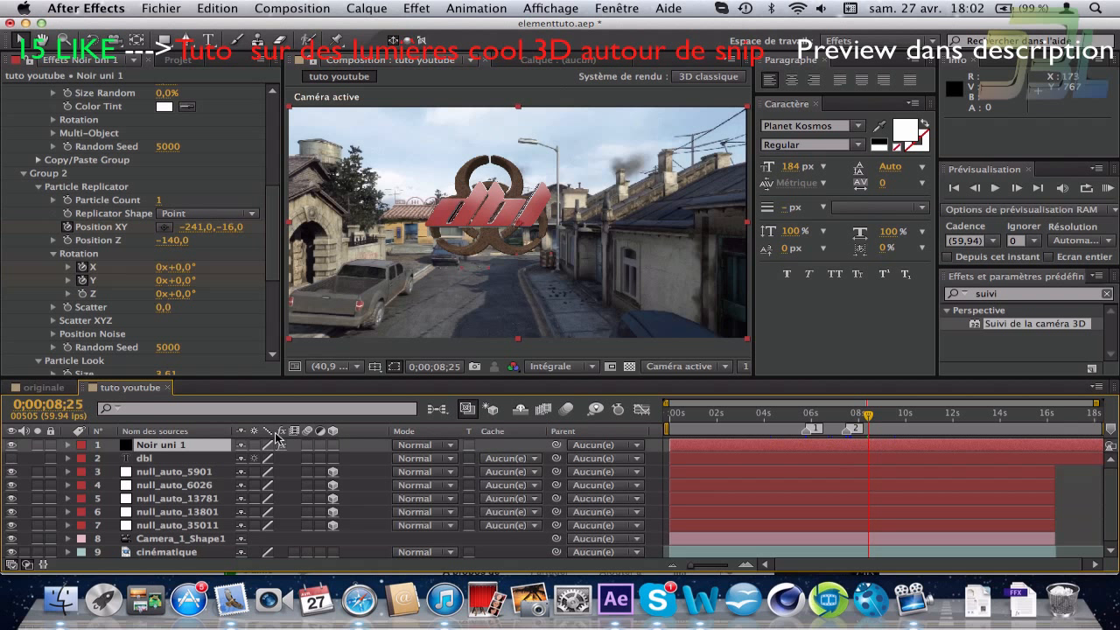
click(196, 447)
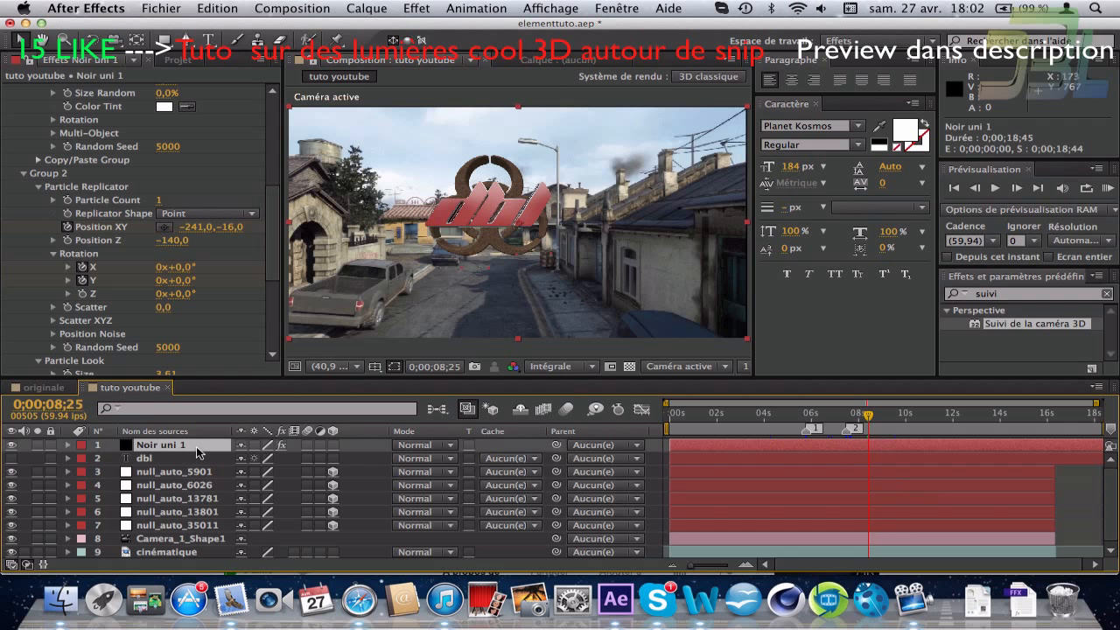